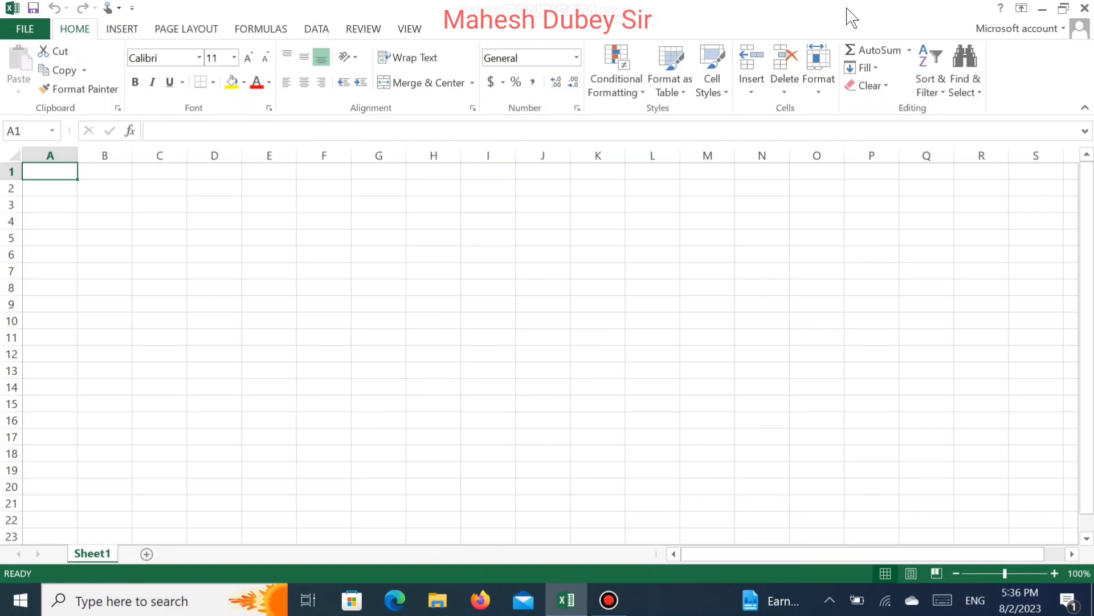
Enter the title "Result 2023" in cell A1.
type("Result")
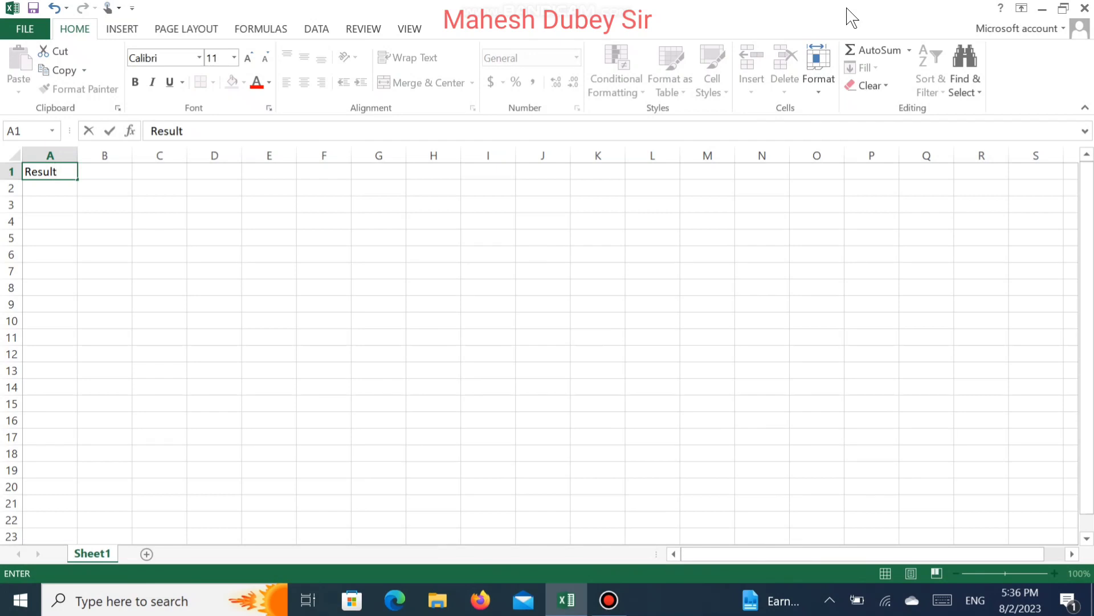
type(" 2023")
key("Return")
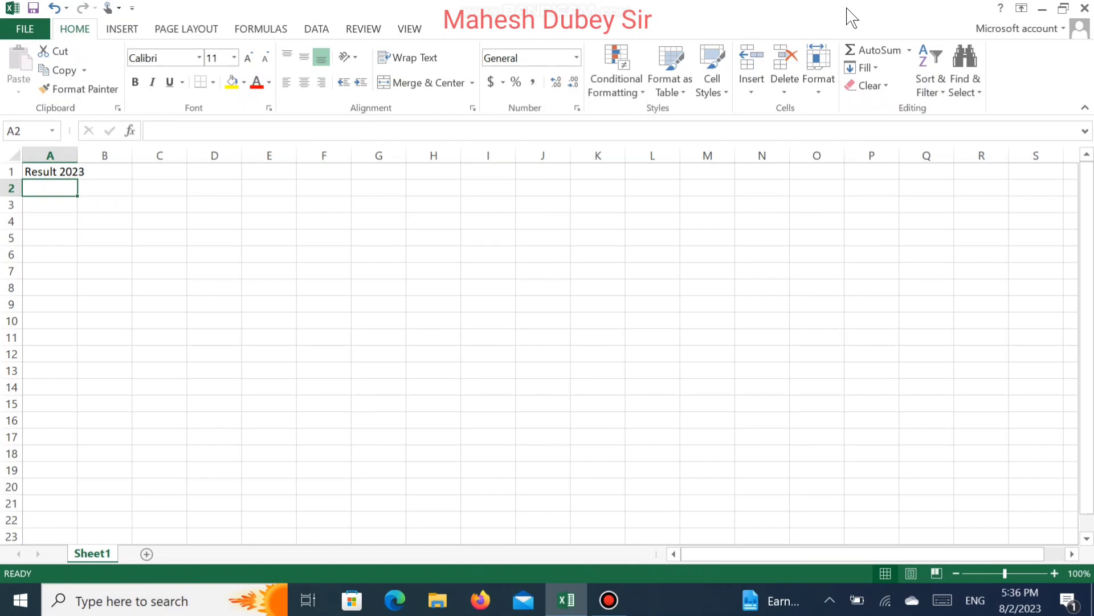
Enter the column headers "Sr" in A2 and "Name" in B2.
type("Nam")
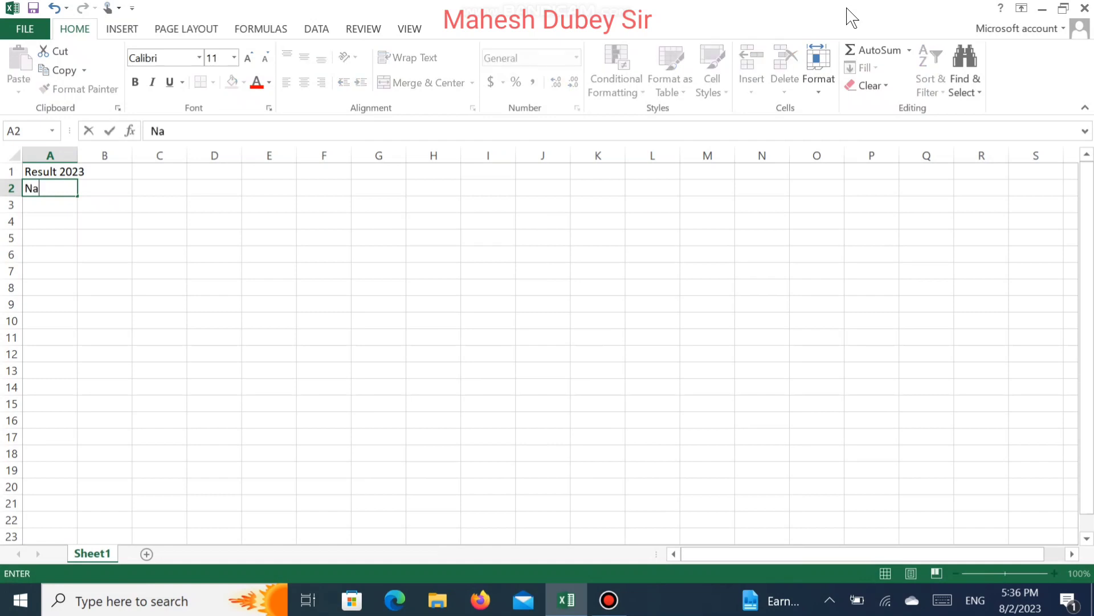
key("BackSpace")
key("BackSpace")
key("BackSpace")
type("Sr")
key("Tab")
type("Name")
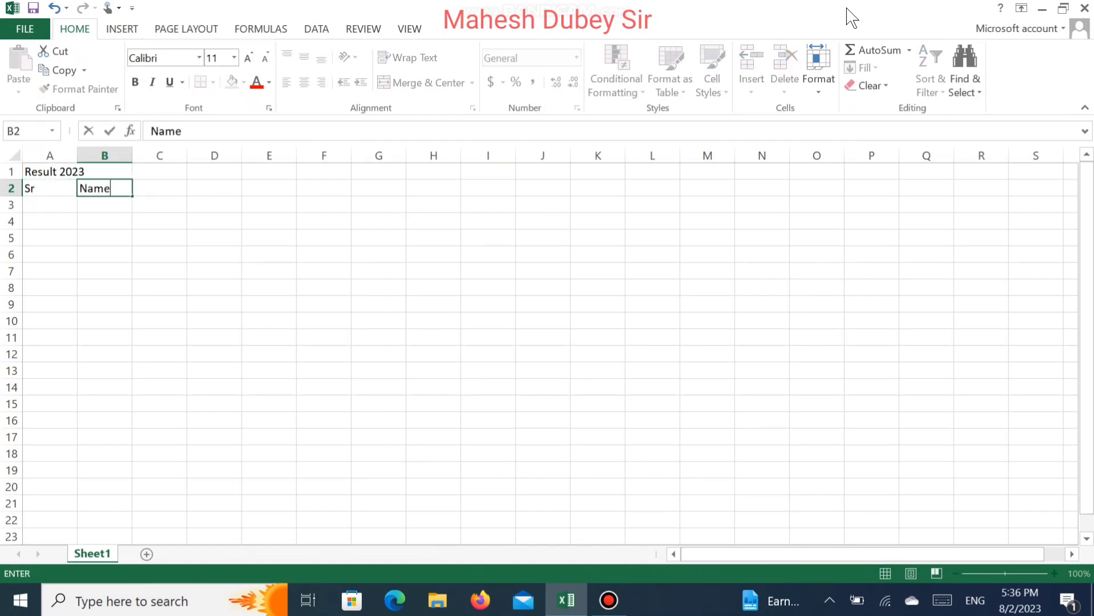
key("Tab")
Add the headers "Roll No." in C2 and "Subject" in D2.
type("R")
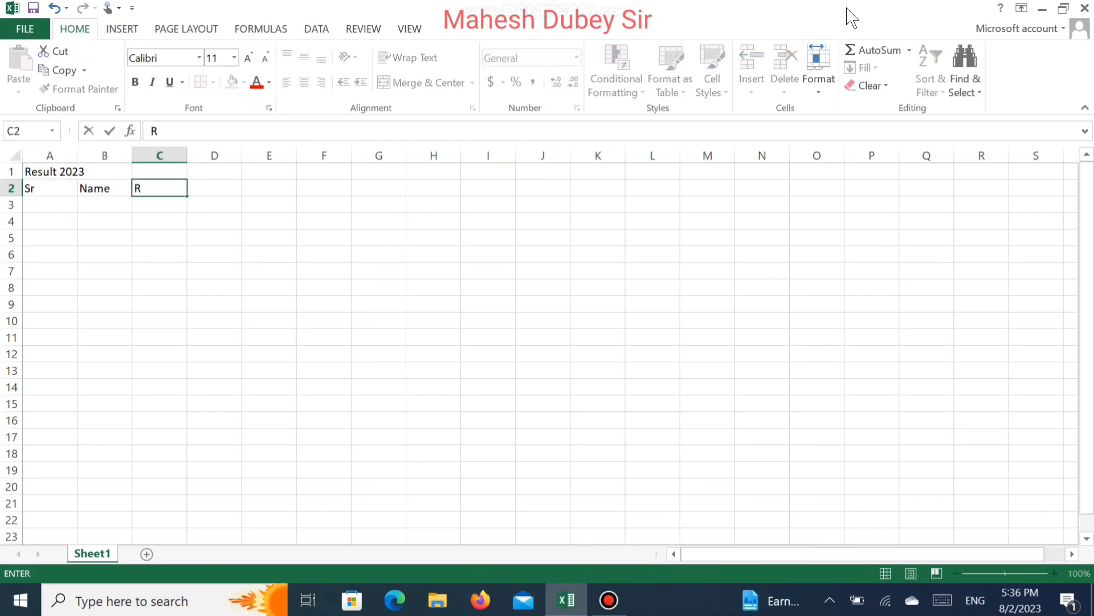
type("oo")
type("ll")
type(" NO")
key("BackSpace")
key("Tab")
type("Sub")
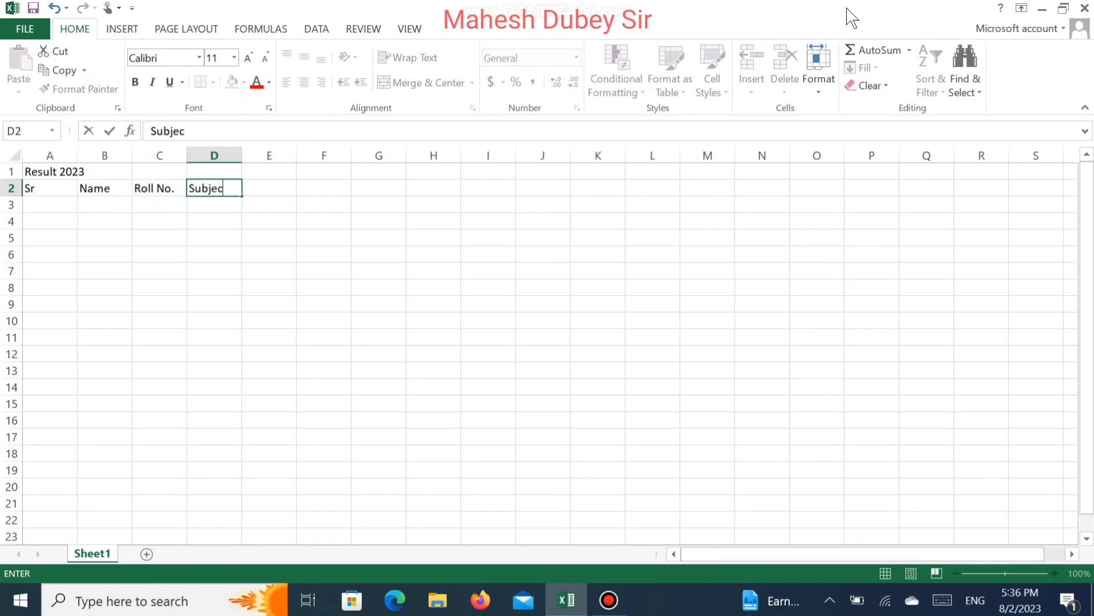
key("Tab")
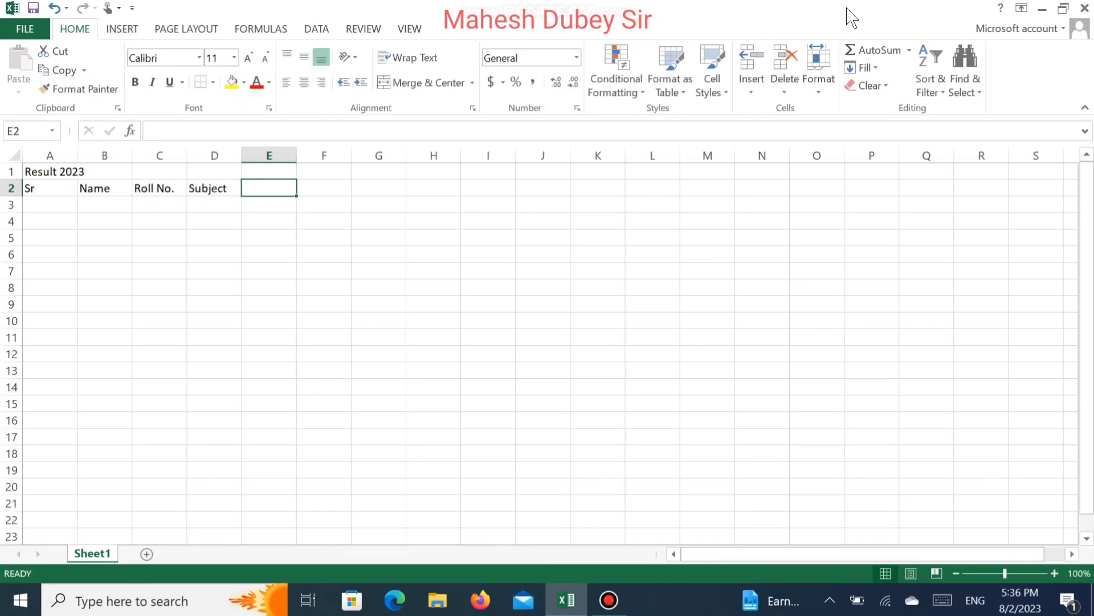
Below the Subject header, enter the subheadings "Hindi" in D3 and "Eng" in E3.
key("Return")
key("Right")
key("Right")
key("Right")
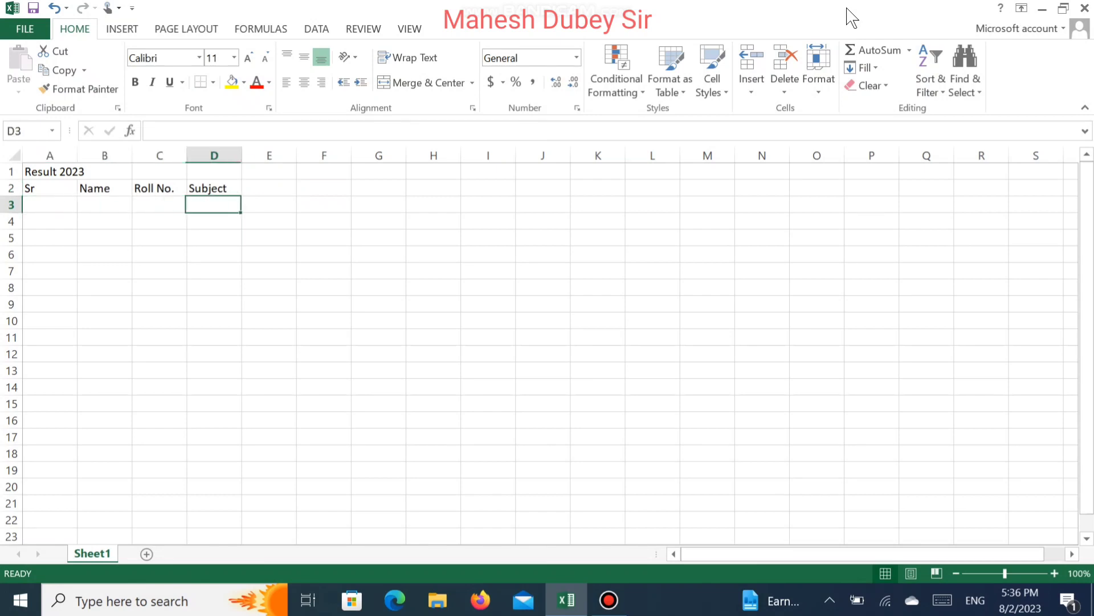
type("Hindi")
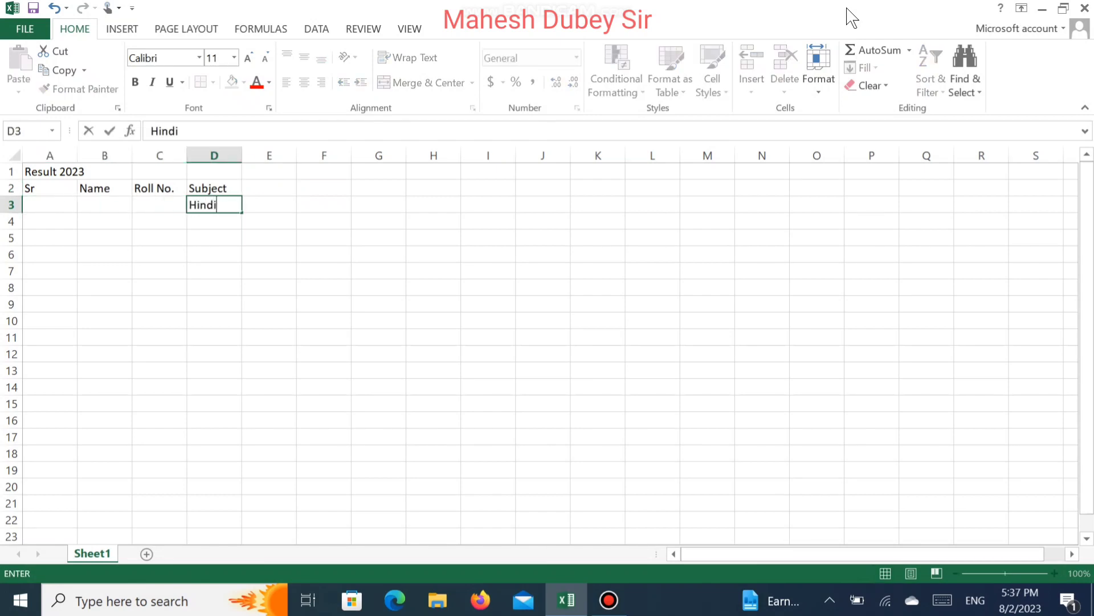
key("Tab")
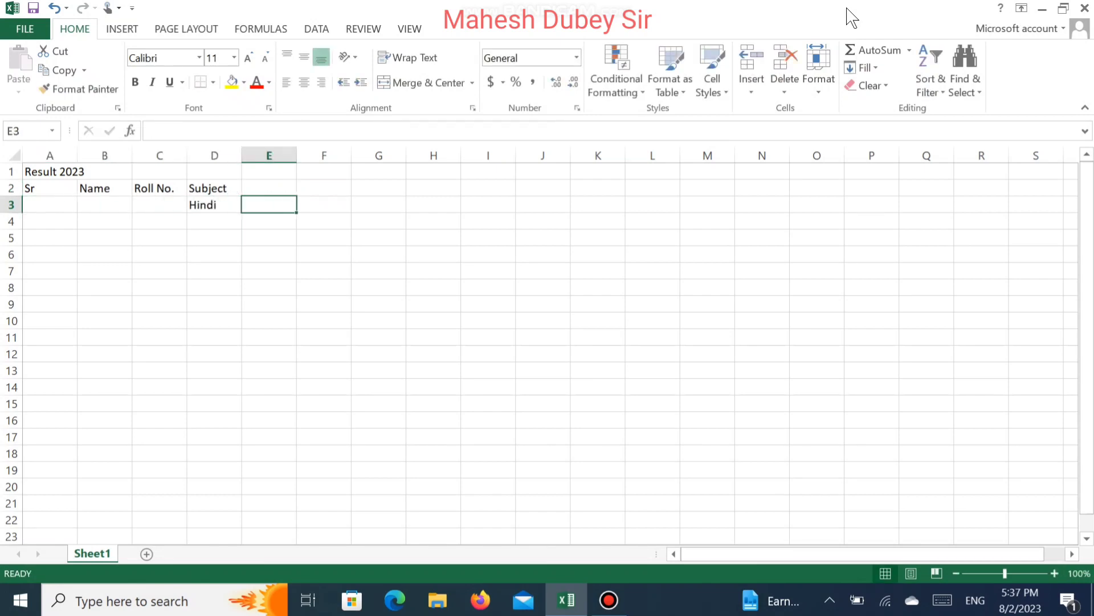
type("Eng")
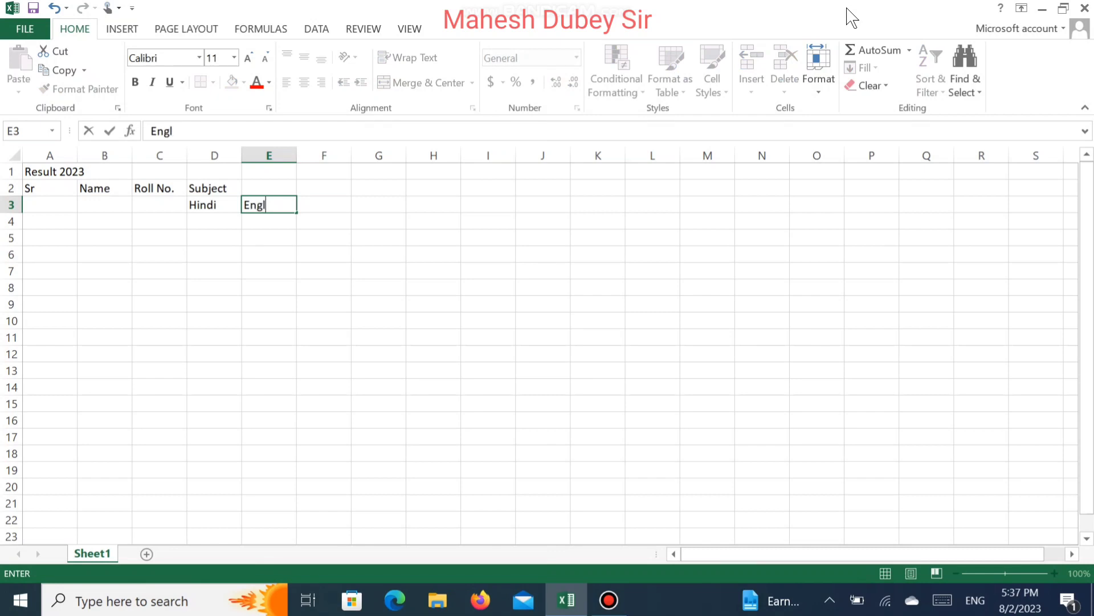
key("Tab")
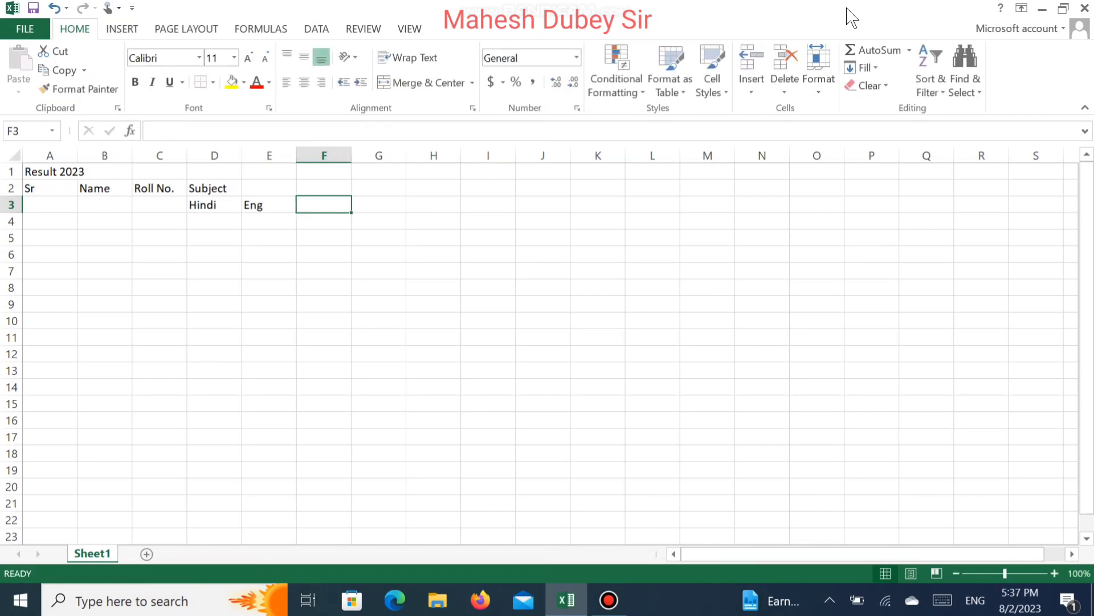
Continue the subject subheadings with "Math" in F3, "Phy" in G3 and "Che" in H3.
type("Math")
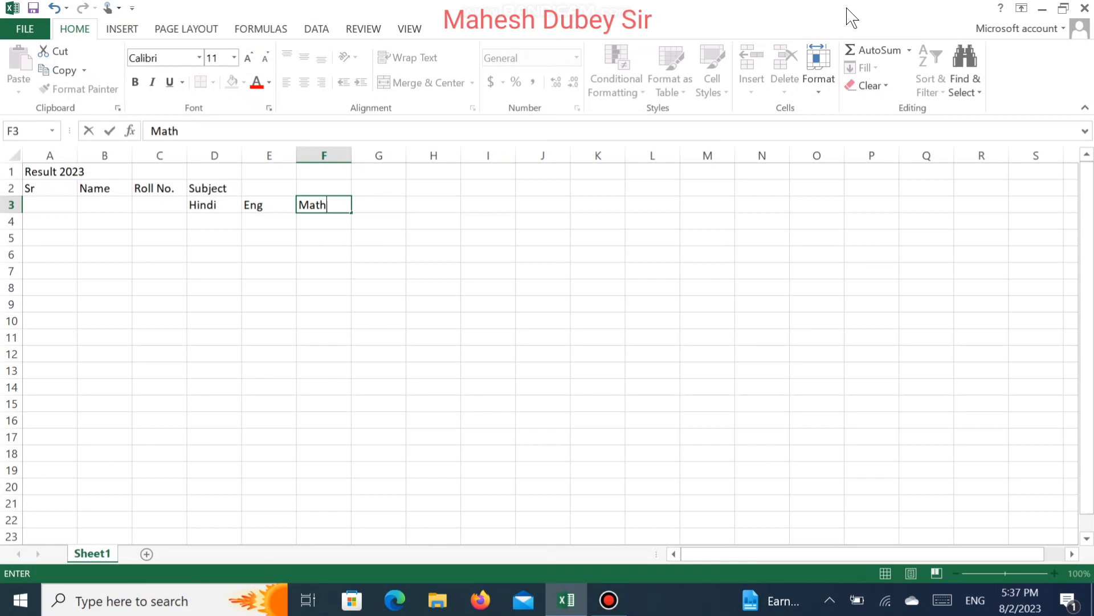
key("Tab")
type("Phy")
key("Tab")
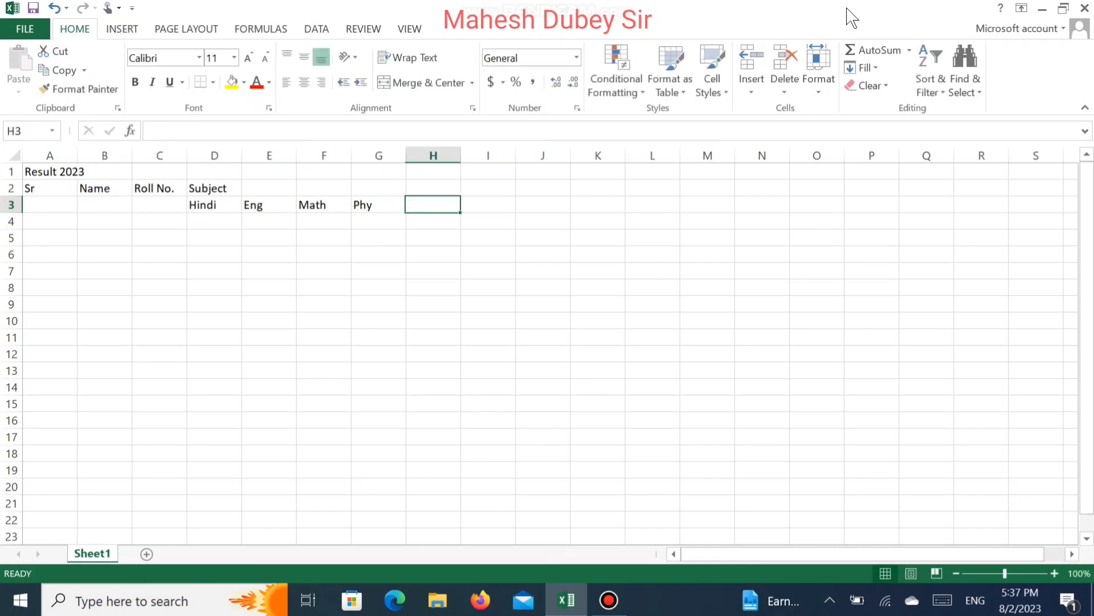
type("Che")
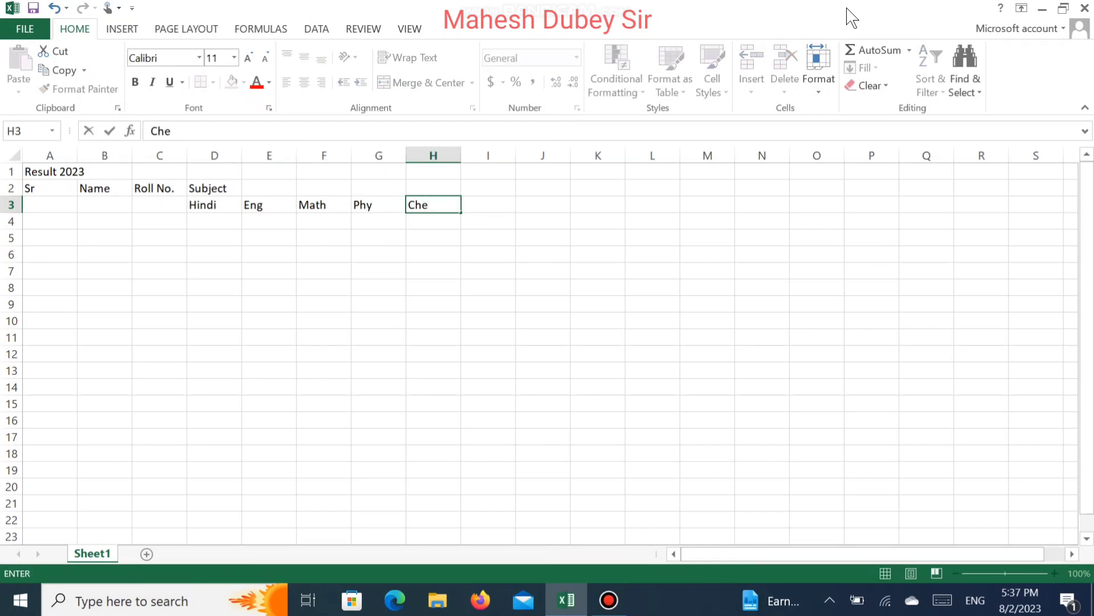
key("Tab")
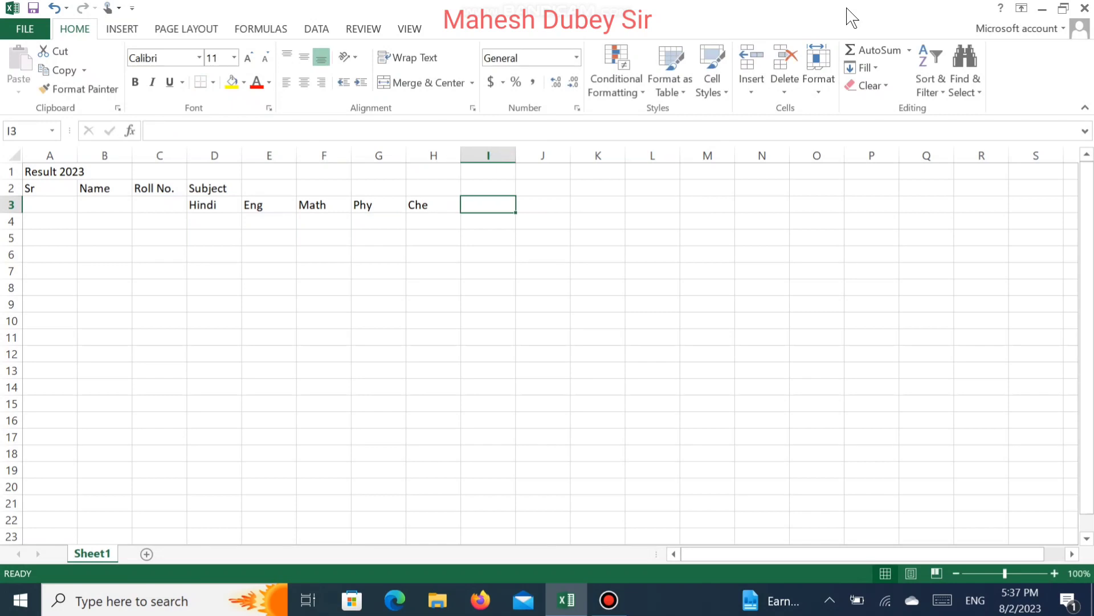
Enter the headings "Obident Mark" in I3 and "Result" in J3.
type("Ob")
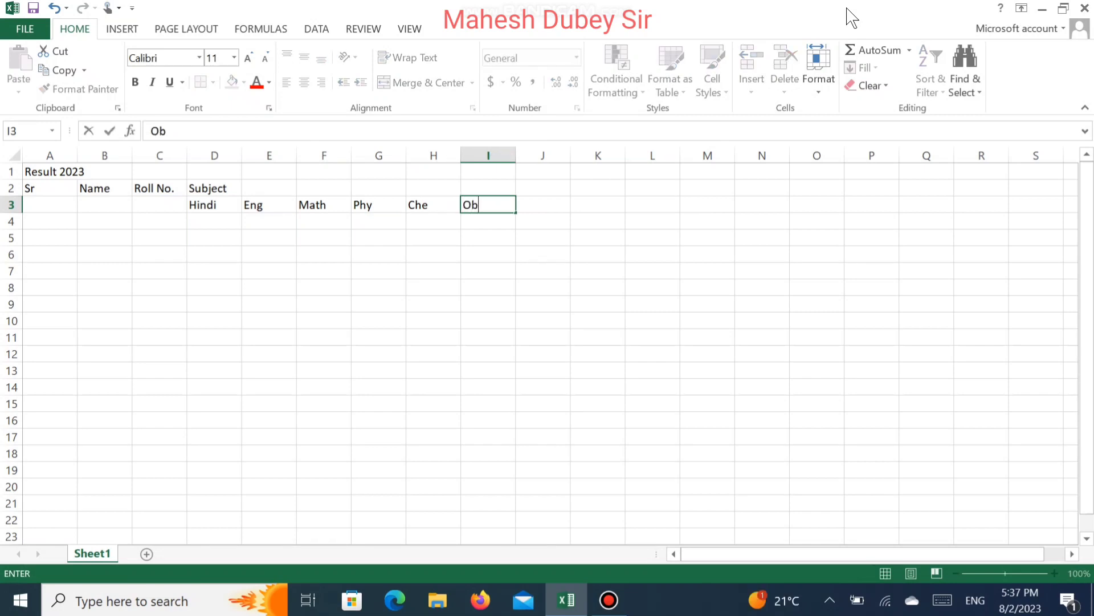
type("ident Ma")
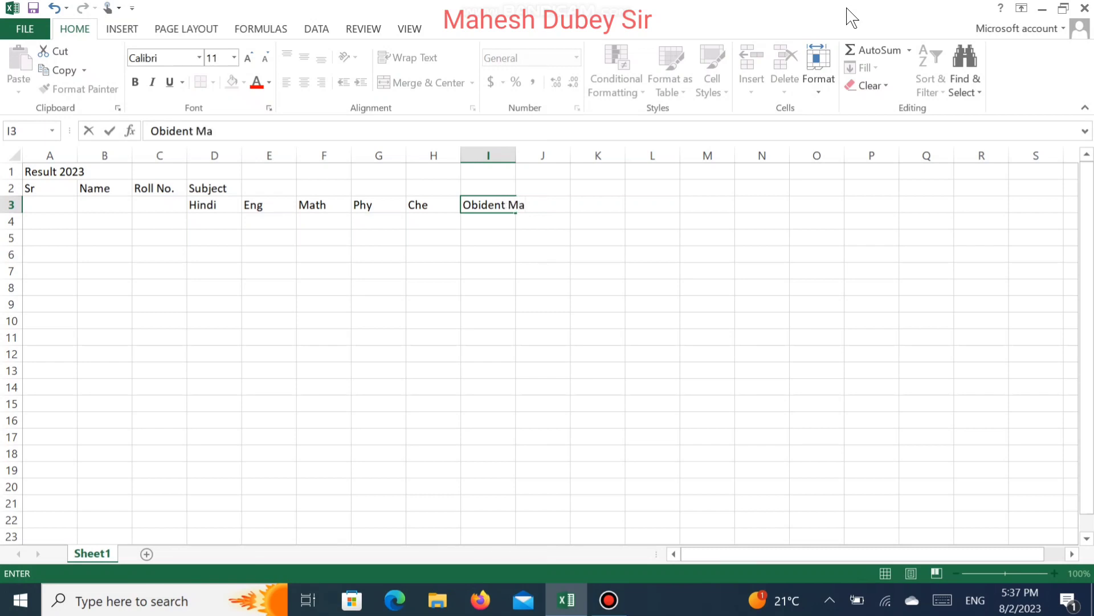
type("rk")
key("Tab")
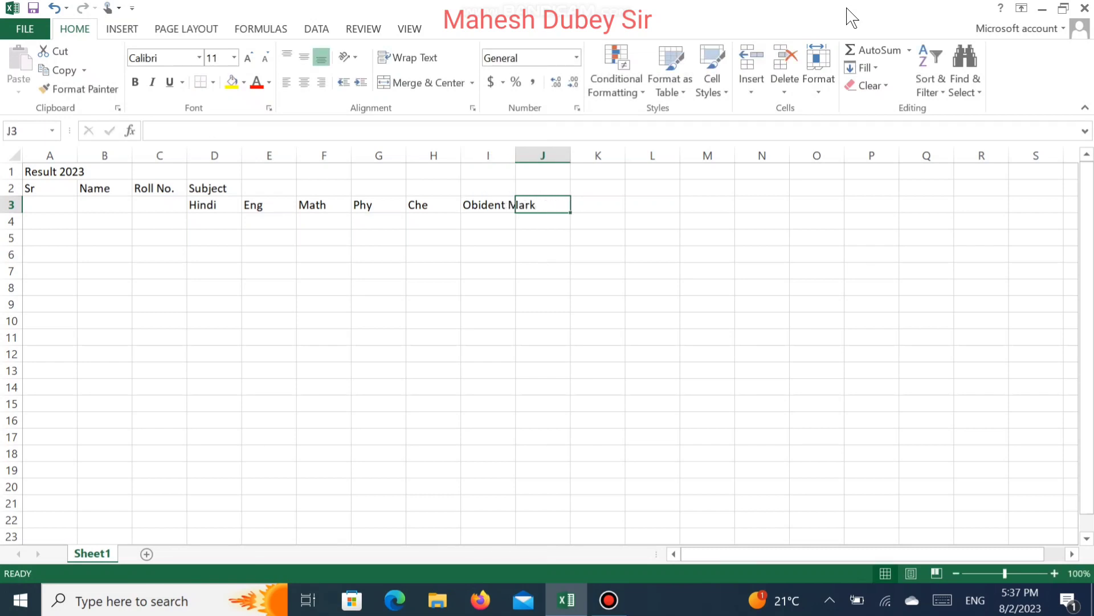
type("P")
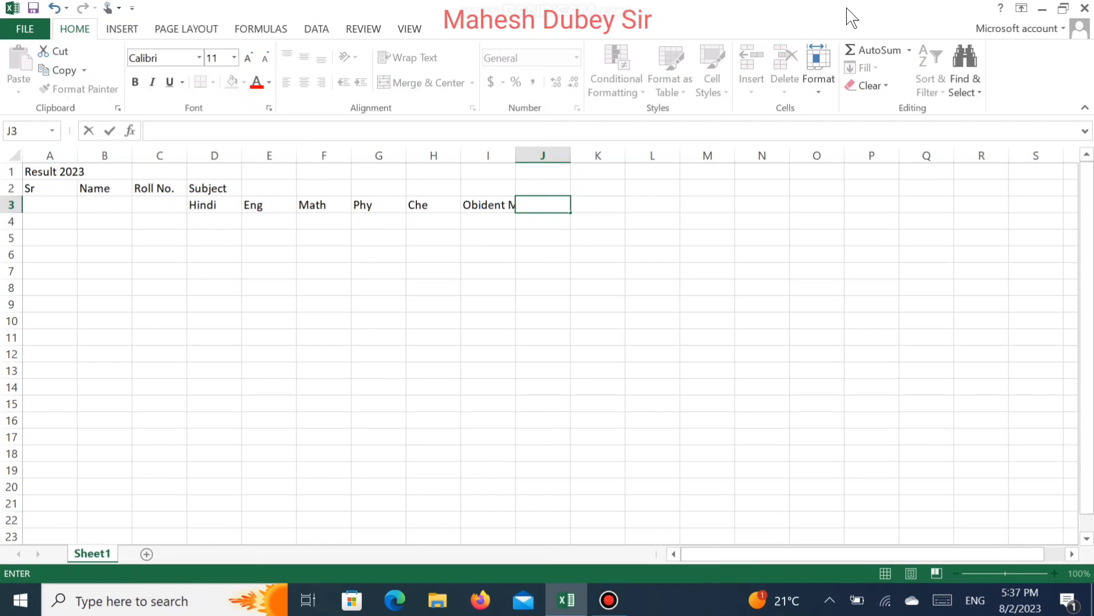
type("Result")
key("Up")
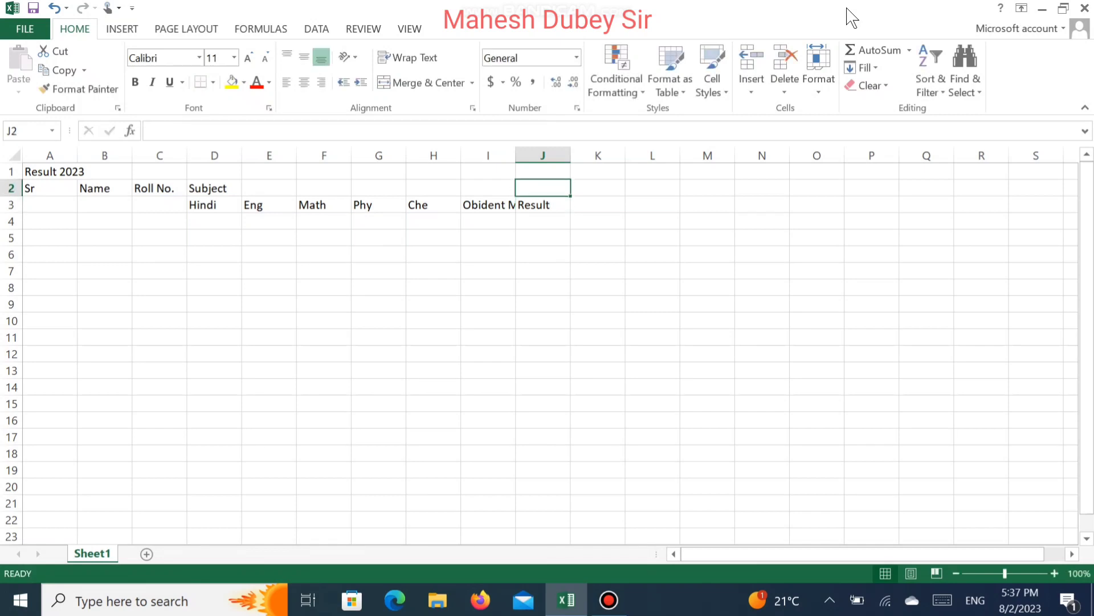
key("Down")
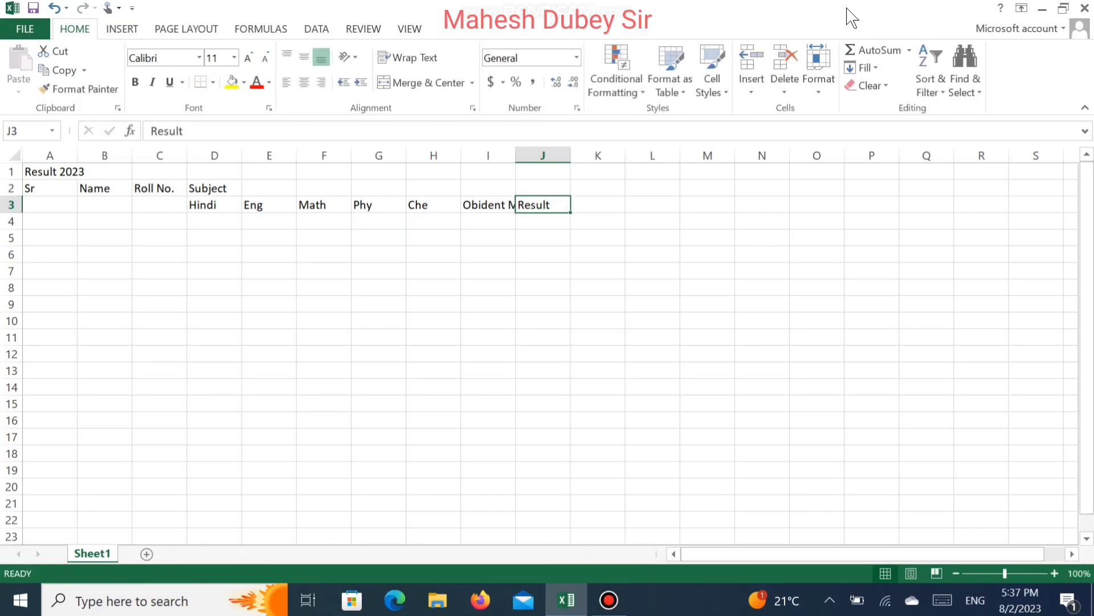
Enter the headings "Total Mark" in K3 and "Percent" in L3.
key("Right")
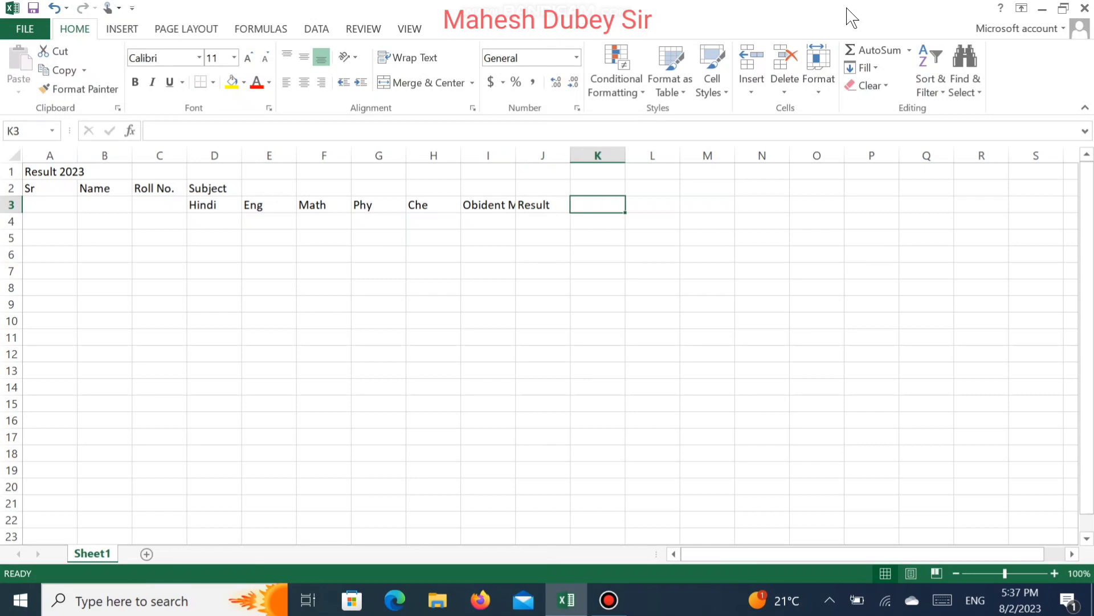
type("To")
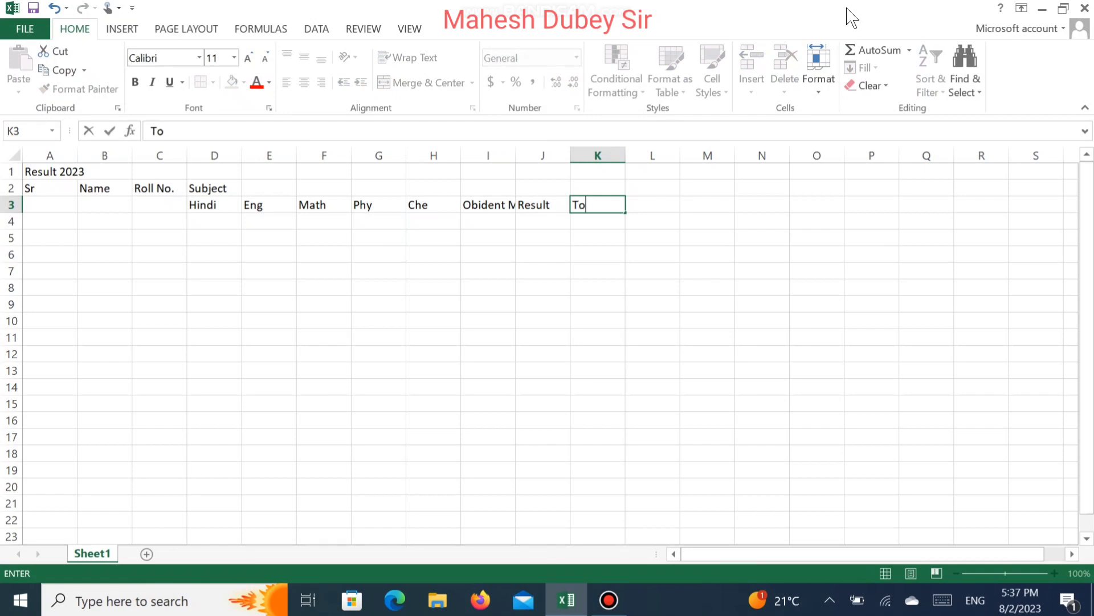
type("tal Mark")
key("Tab")
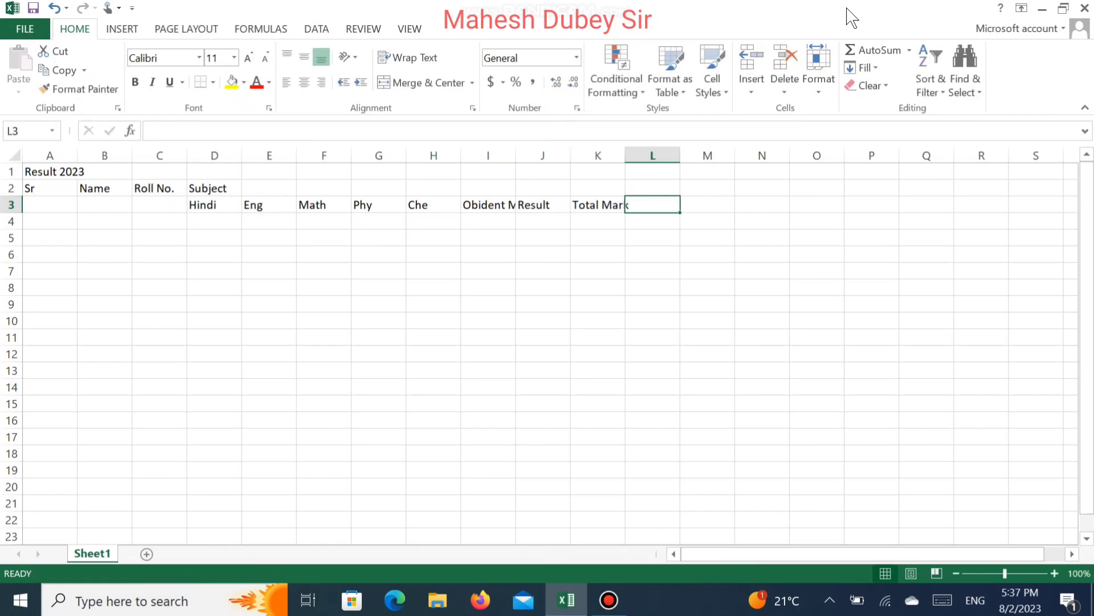
type("Per")
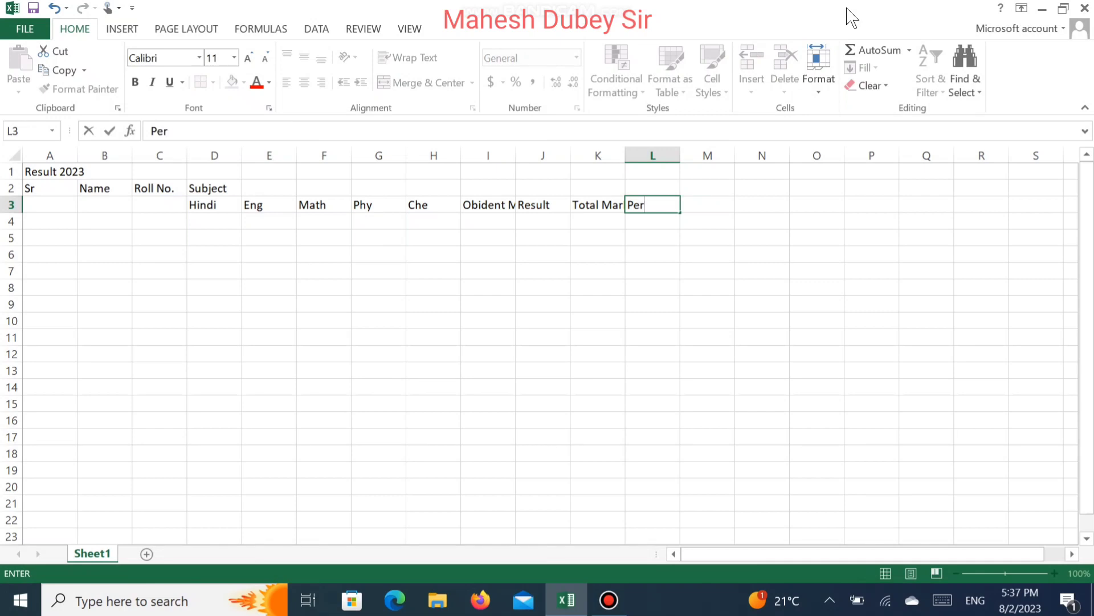
key("BackSpace")
key("BackSpace")
type("ercent")
key("Return")
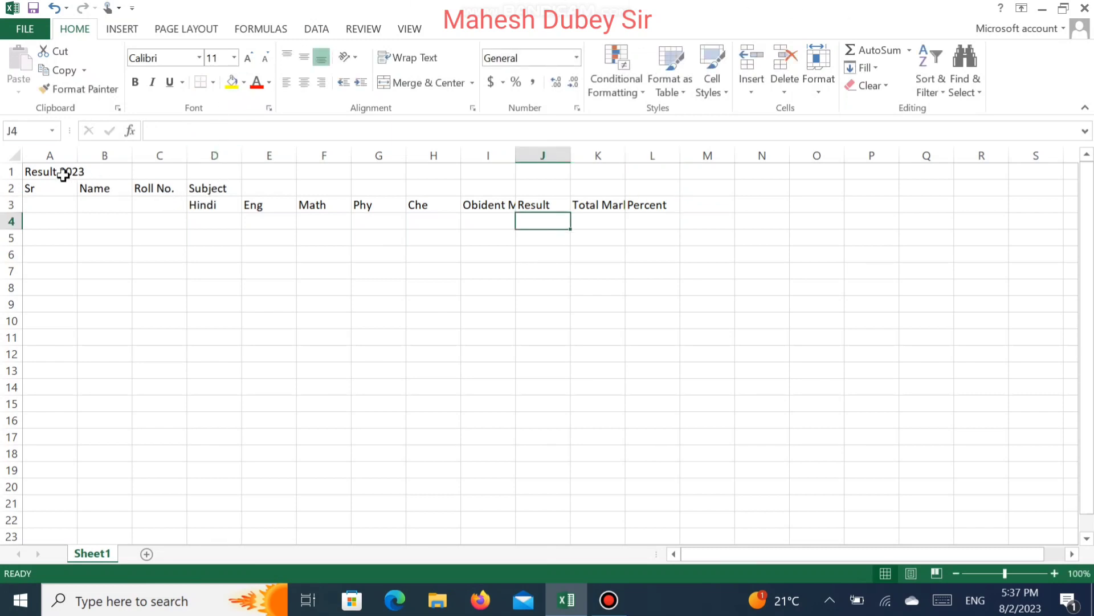
Merge and center the title across A1:L1 and the Subject header across D2:L2.
left_click_drag(40, 171, 673, 170)
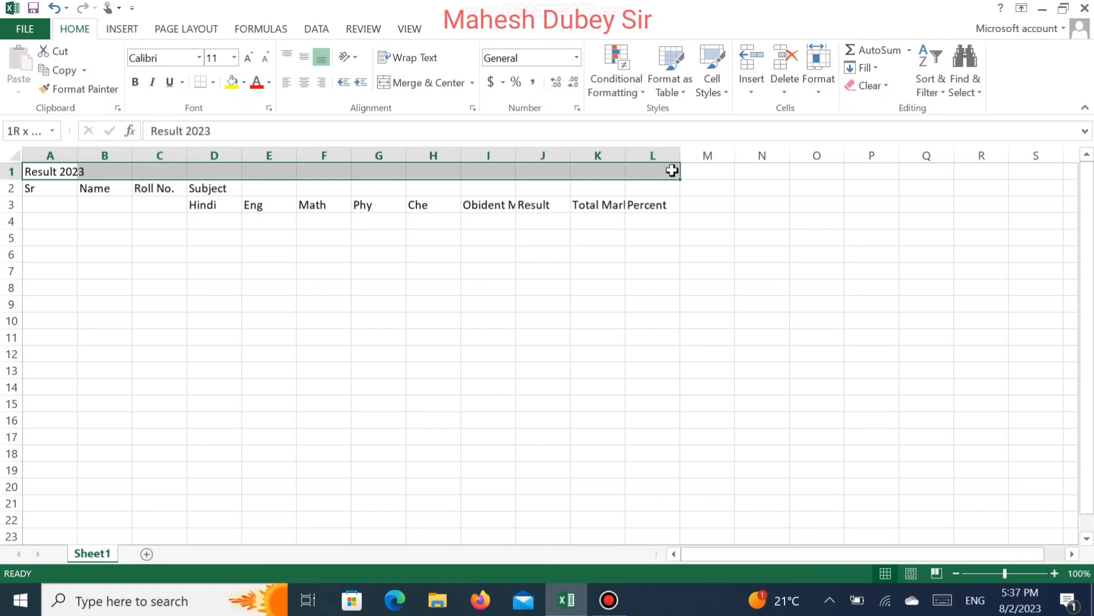
left_click(417, 85)
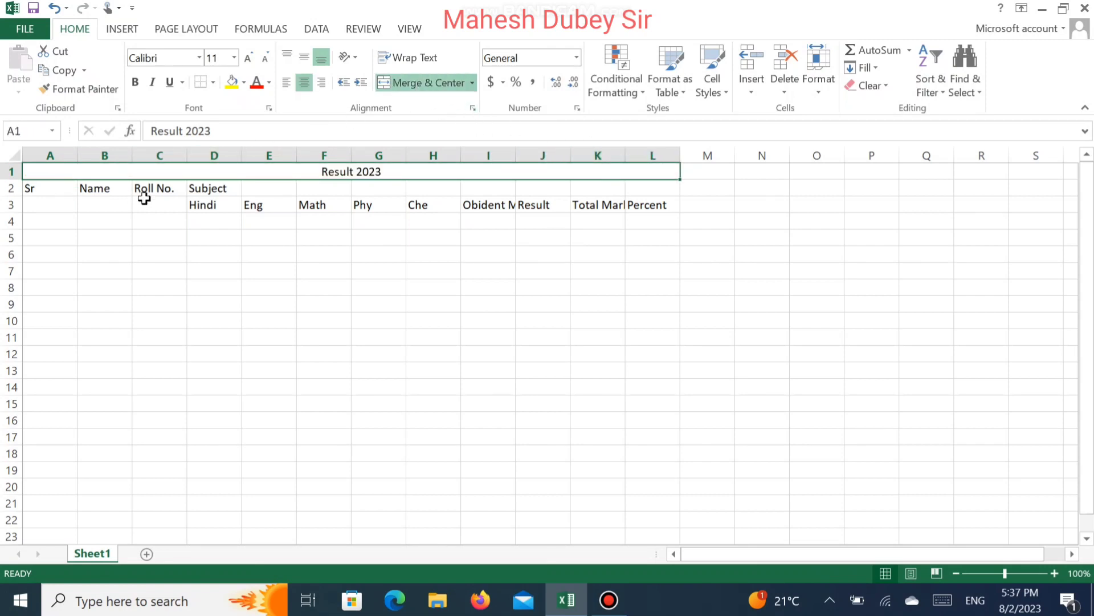
left_click(219, 188)
left_click_drag(219, 189, 670, 188)
left_click(403, 84)
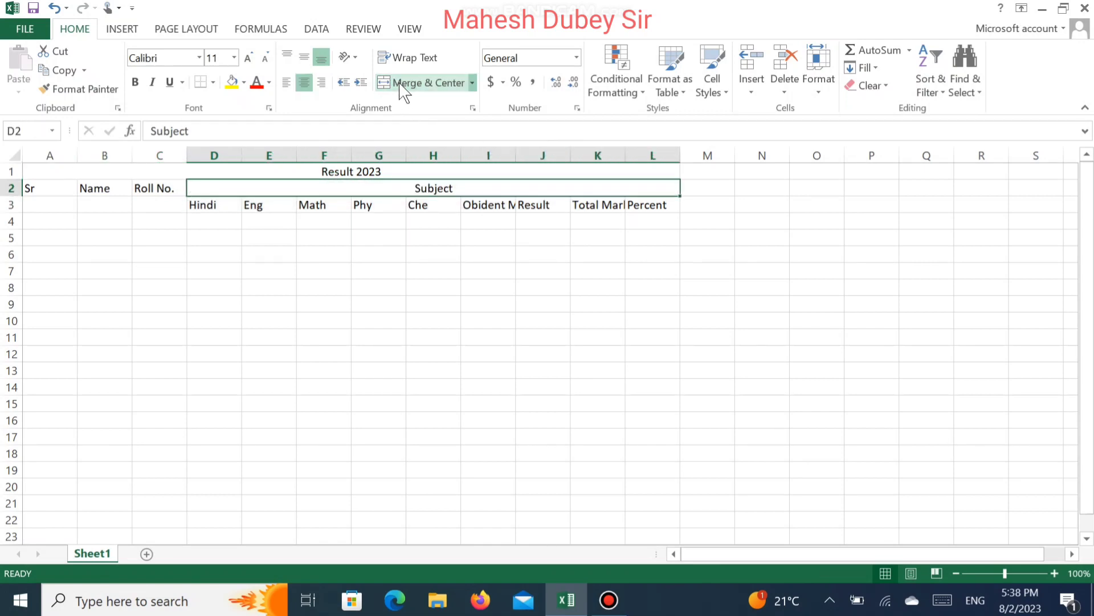
Merge and center the Roll No., Name and Sr headers vertically over rows 2 and 3, each in its own column.
left_click_drag(152, 190, 151, 212)
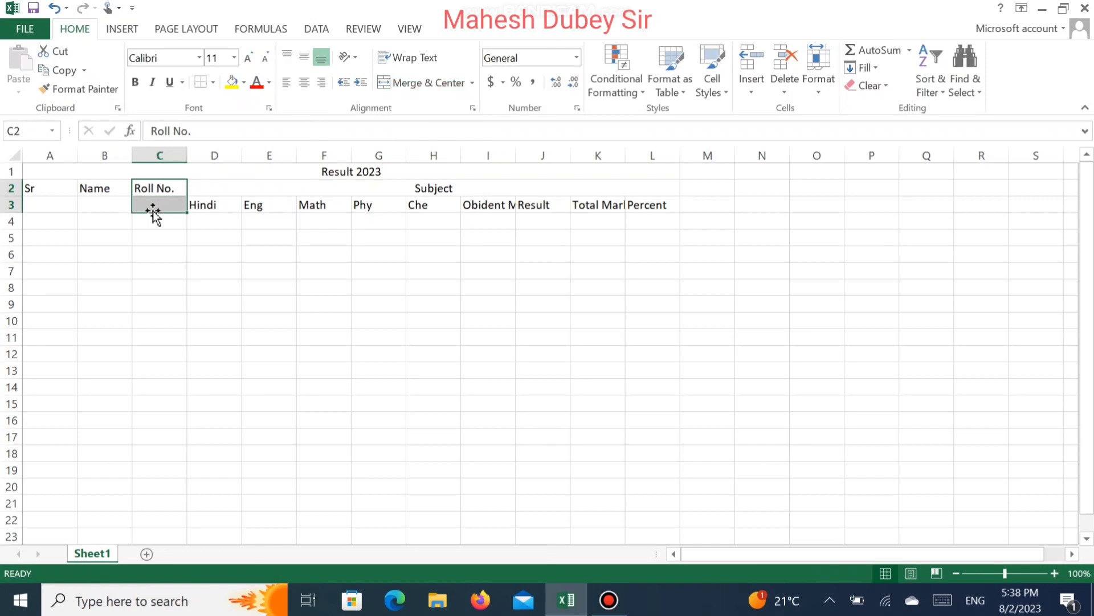
left_click(399, 82)
left_click_drag(101, 192, 58, 201)
left_click(435, 89)
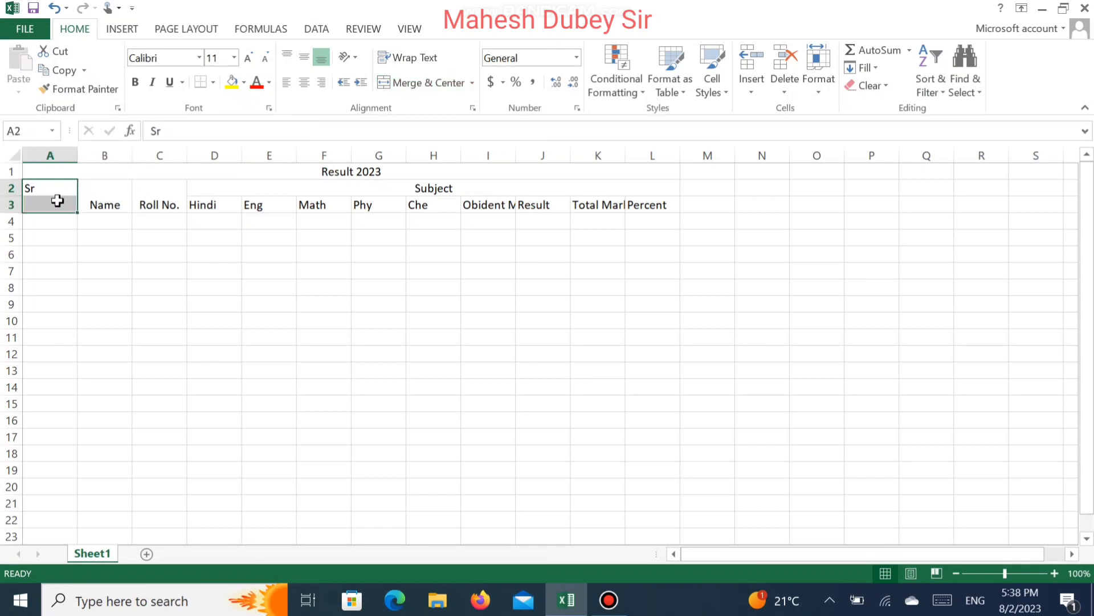
left_click(422, 84)
left_click(329, 251)
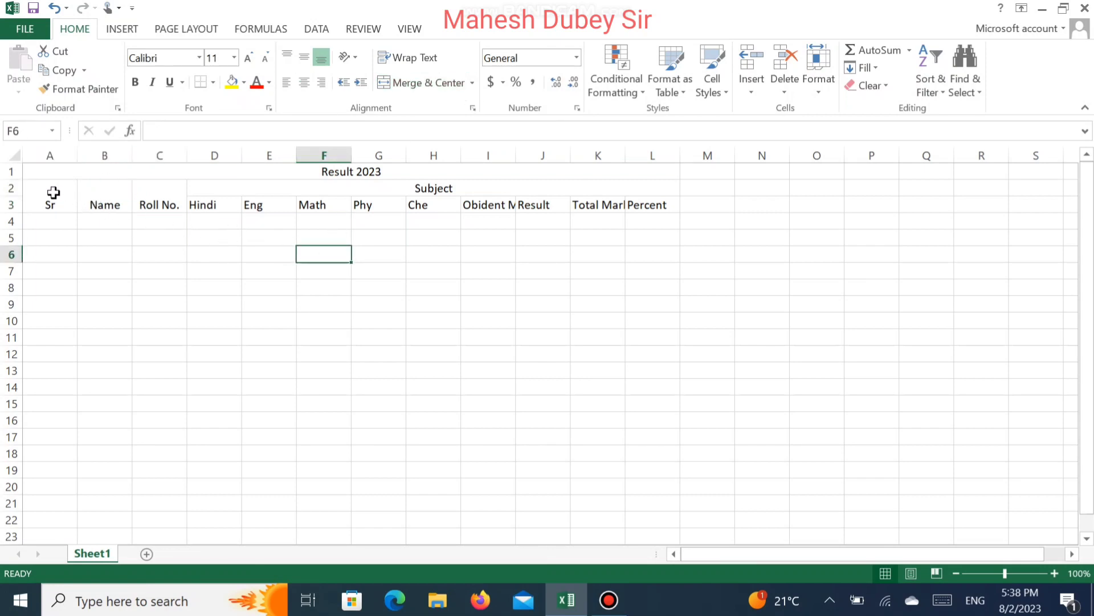
Set the font size of the title and headers in A1:L3 to 14.
left_click_drag(48, 193, 556, 191)
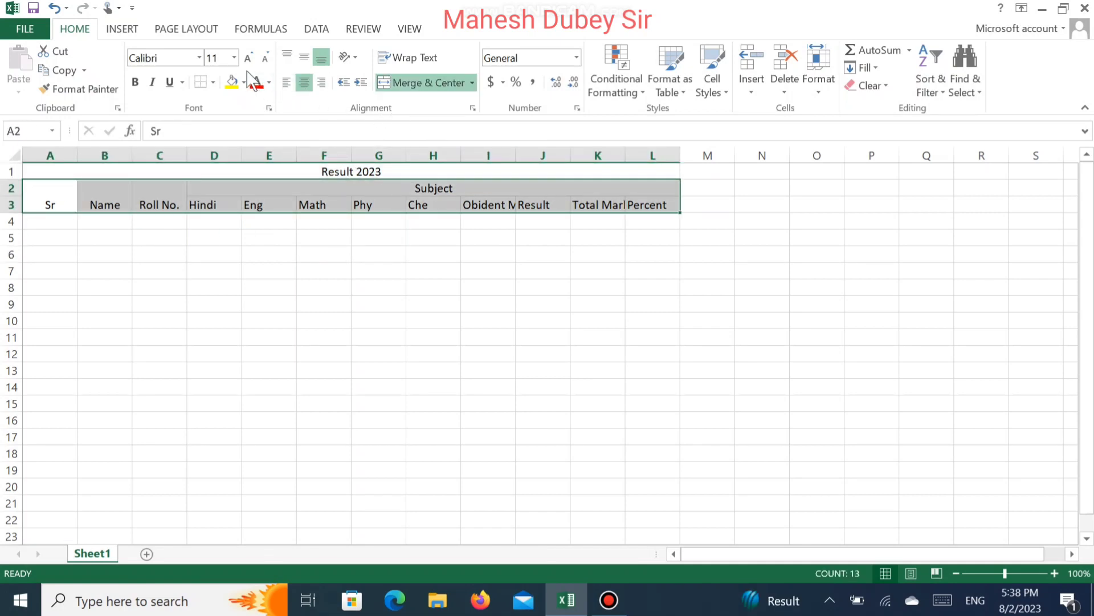
left_click_drag(274, 172, 281, 205)
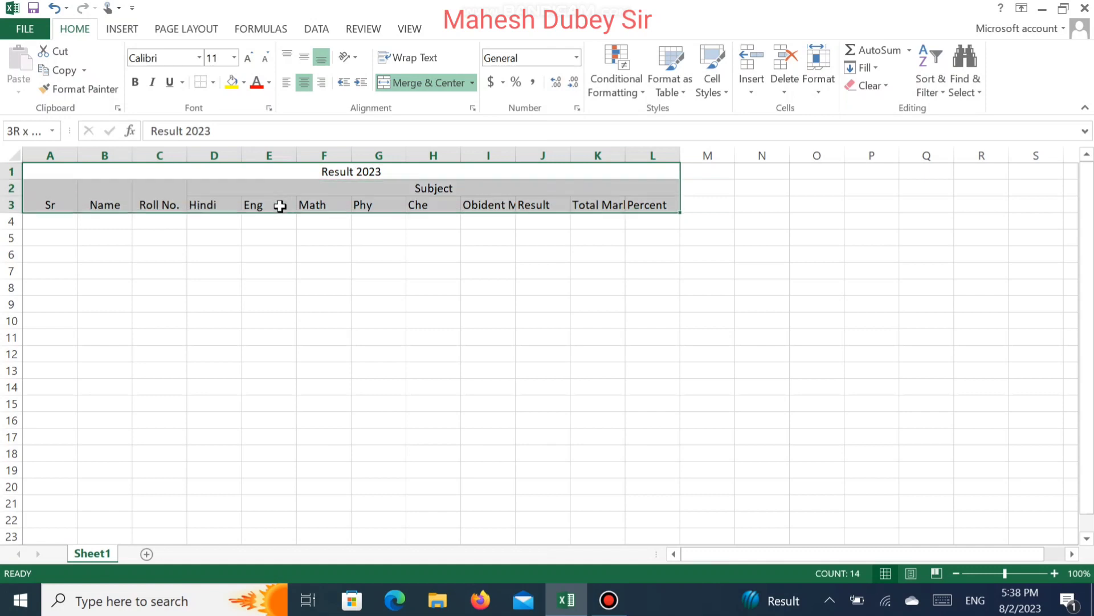
left_click(234, 58)
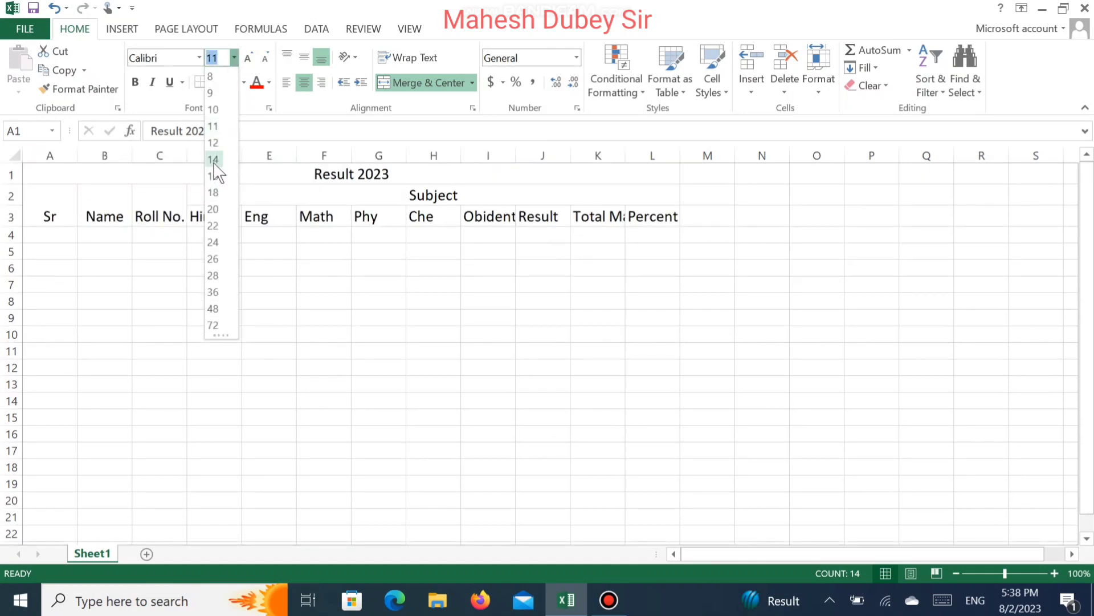
left_click(214, 159)
left_click(209, 248)
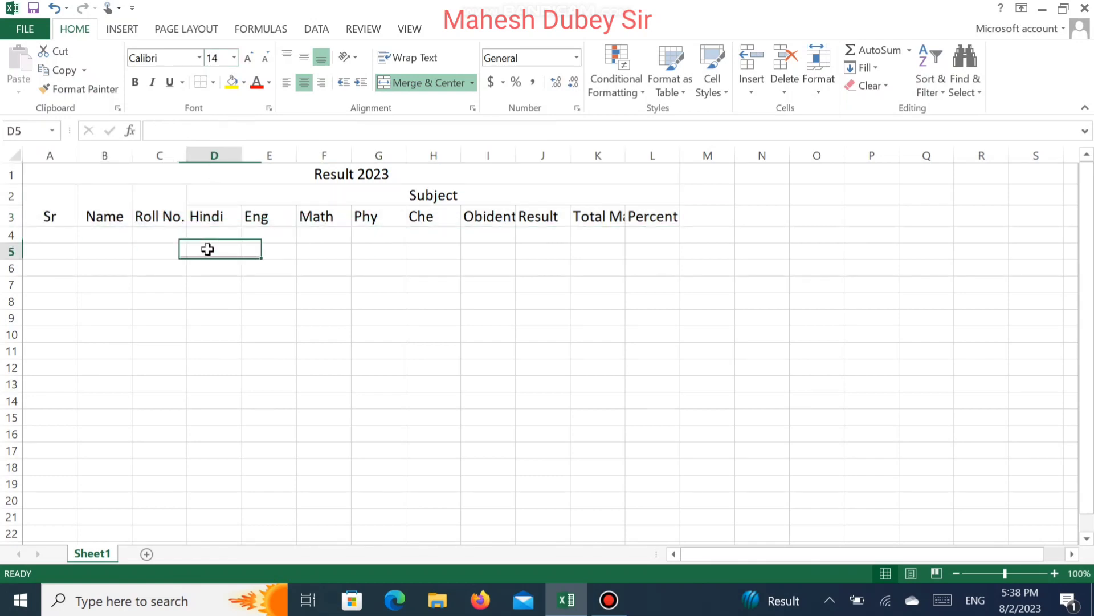
Reduce the font size of the subject names in D3:H3 to 11.
left_click_drag(238, 216, 435, 224)
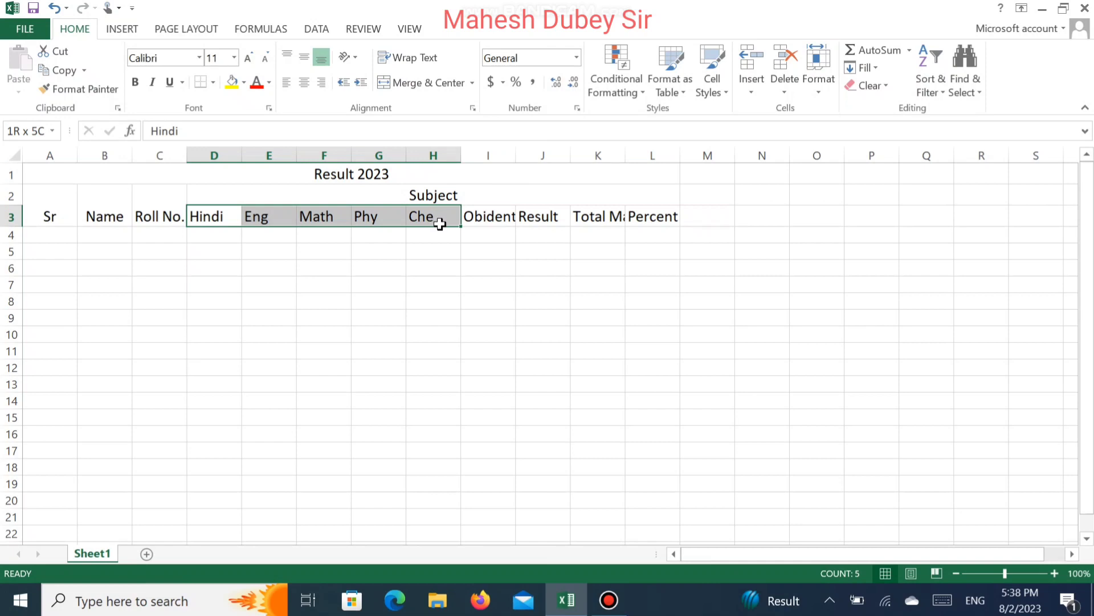
left_click_drag(440, 223, 443, 228)
left_click(264, 58)
left_click(264, 58)
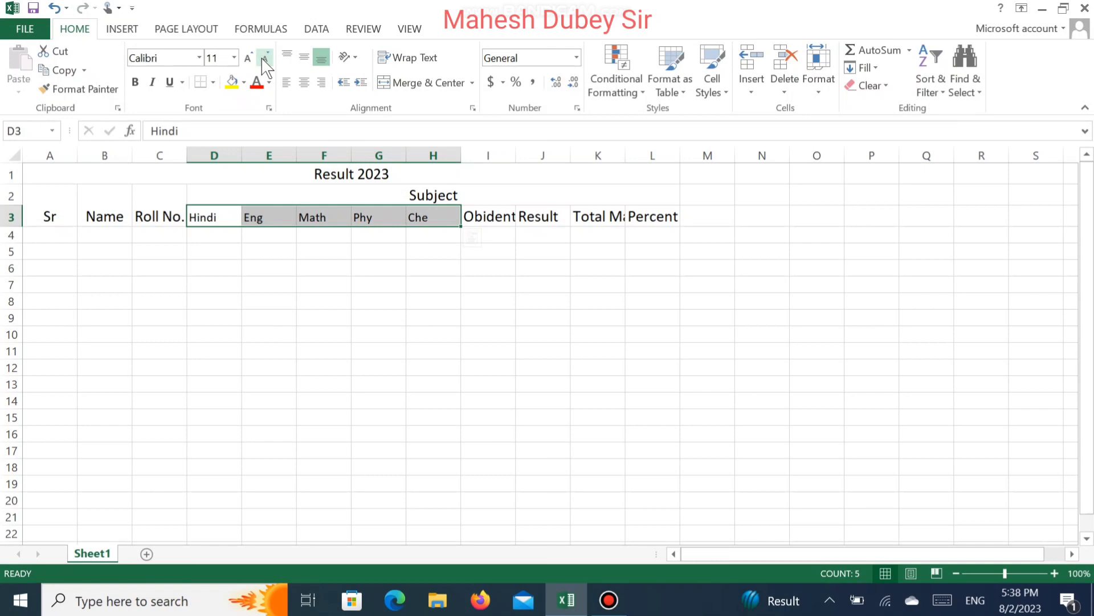
left_click(413, 249)
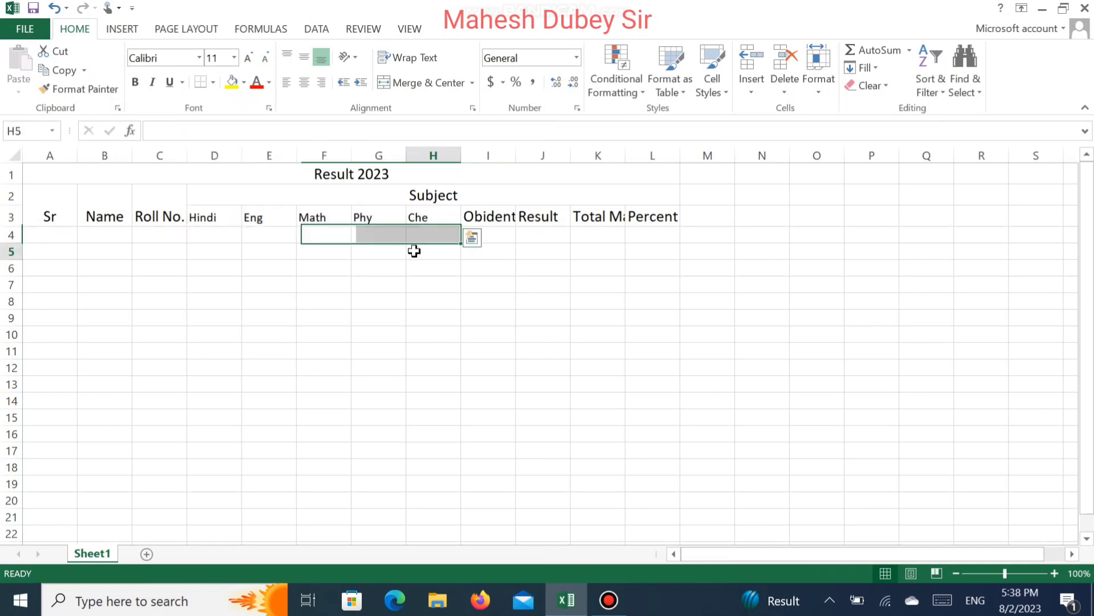
Unmerge the Subject header and merge and center it again across only D2:H2.
left_click(500, 217)
left_click(483, 193)
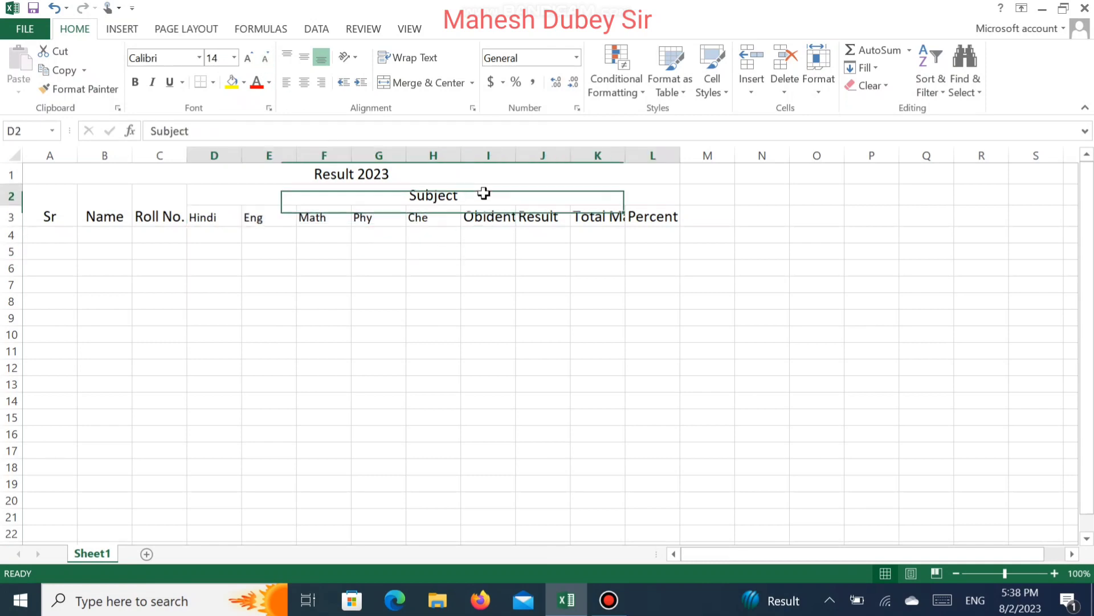
left_click(414, 84)
left_click(233, 194)
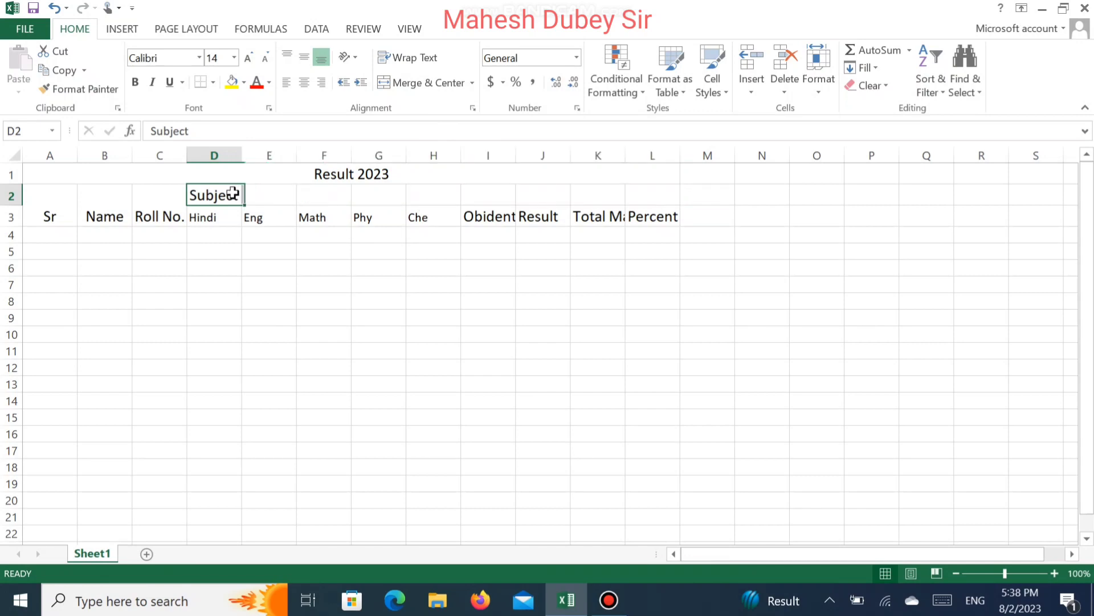
left_click_drag(233, 194, 423, 191)
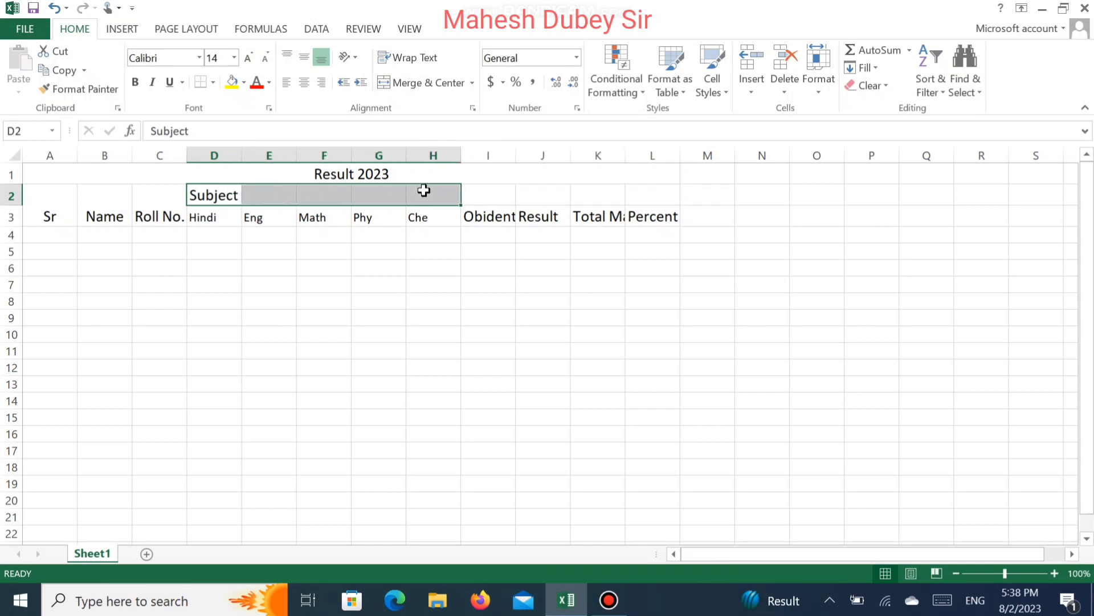
left_click(402, 93)
Merge and center the Obident Mark, Result, Total Mark and Percent headers vertically over rows 2 and 3, each in its own column.
left_click_drag(501, 215, 491, 191)
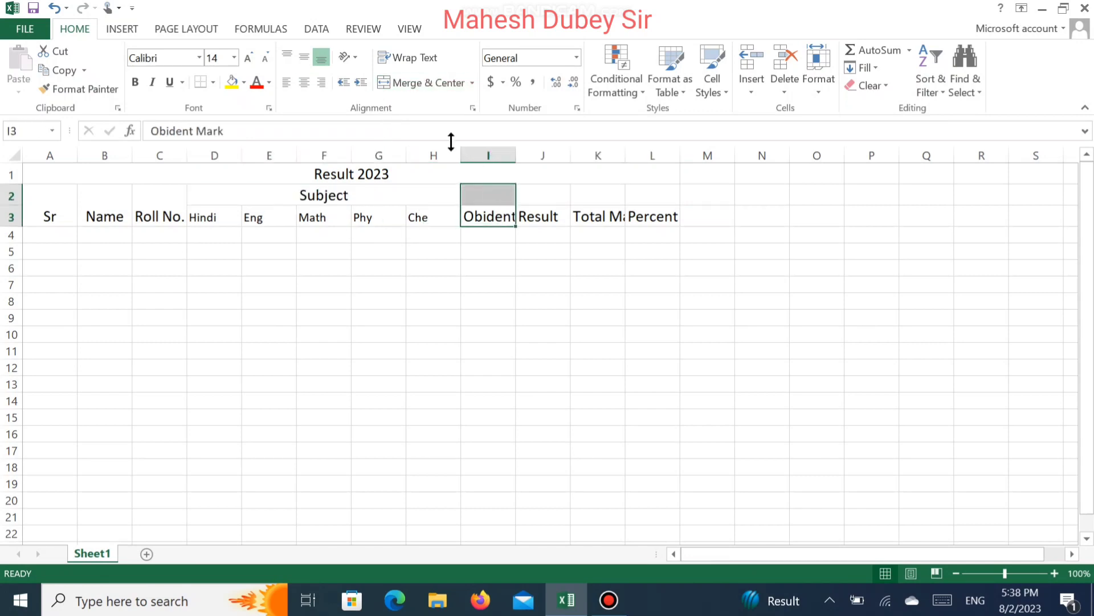
left_click(419, 82)
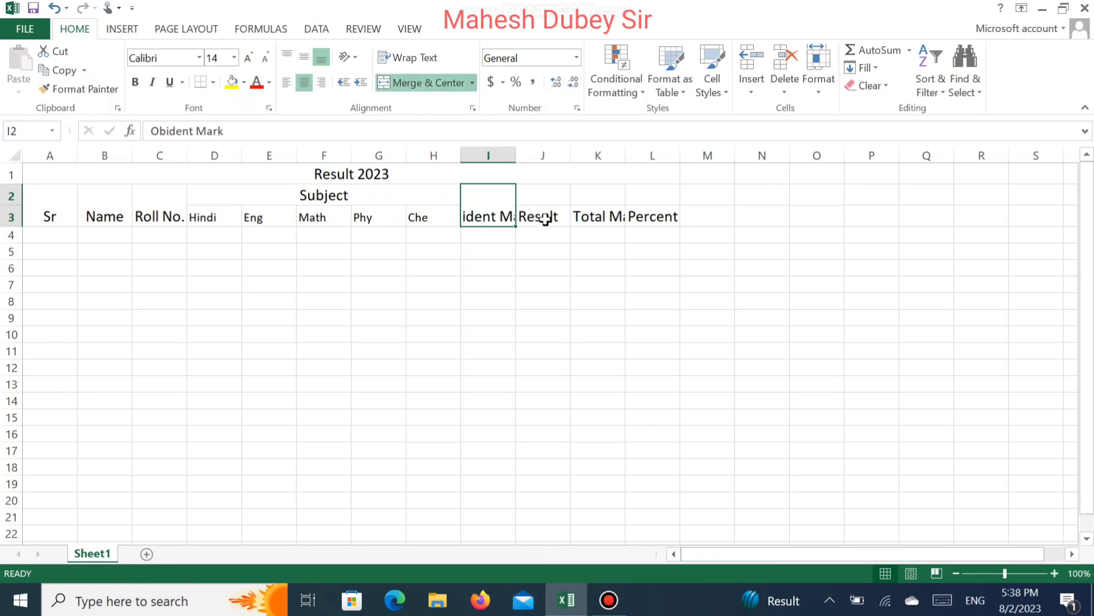
left_click_drag(546, 220, 540, 196)
left_click(430, 84)
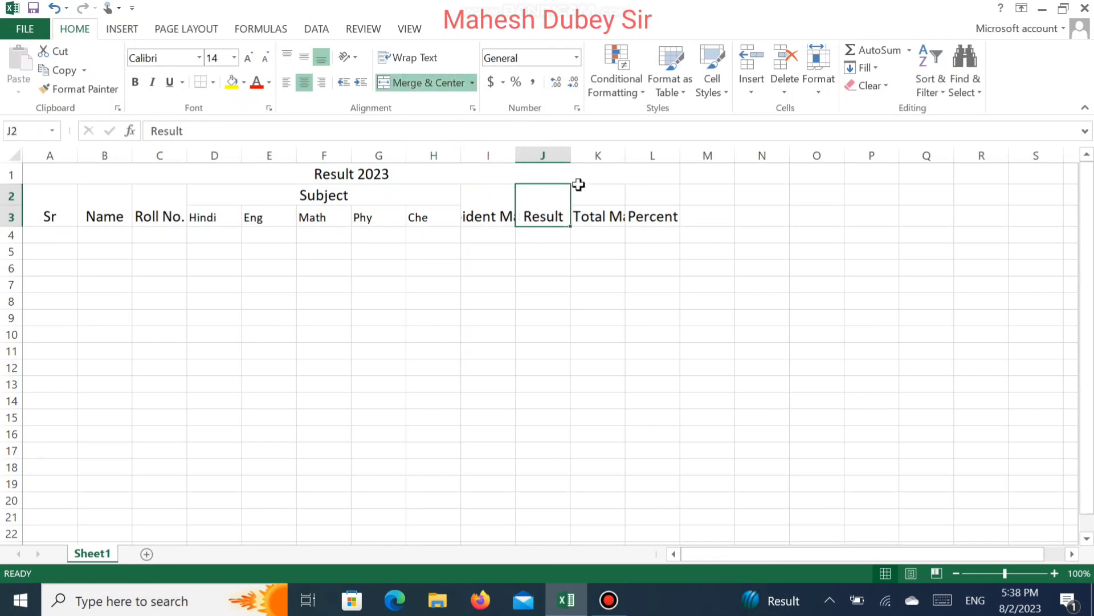
mouse_move(606, 214)
left_mouse_down()
mouse_move(591, 190)
mouse_move(632, 183)
mouse_move(642, 205)
mouse_move(632, 211)
mouse_move(648, 200)
left_mouse_up()
left_click(422, 90)
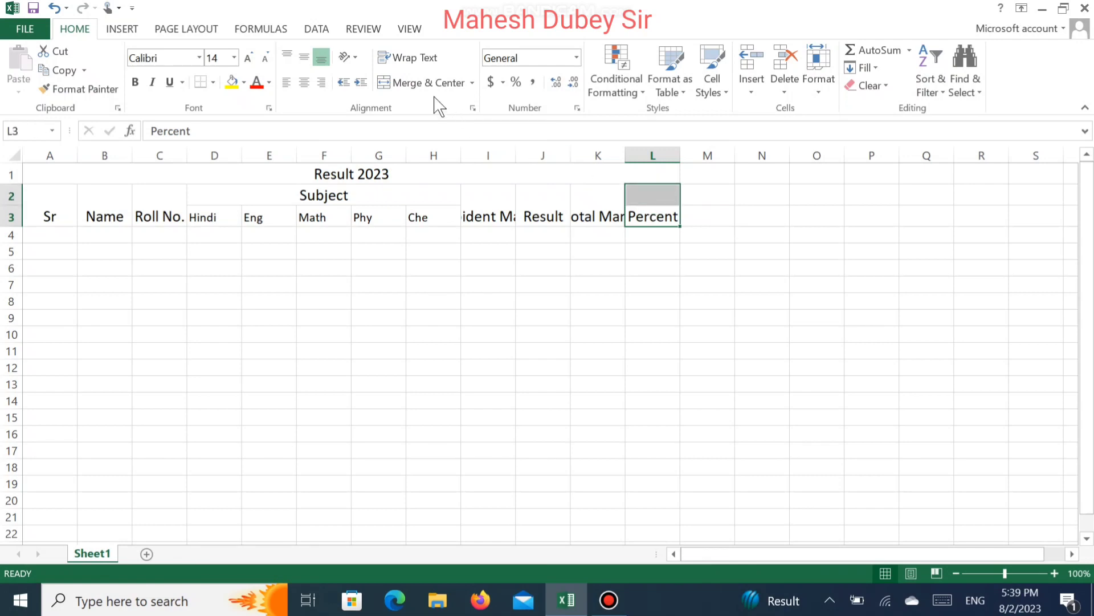
left_click(419, 82)
Wrap the header text in A2:L3 and widen the Obident Mark and Percent columns so no word is split.
left_click_drag(61, 200, 633, 217)
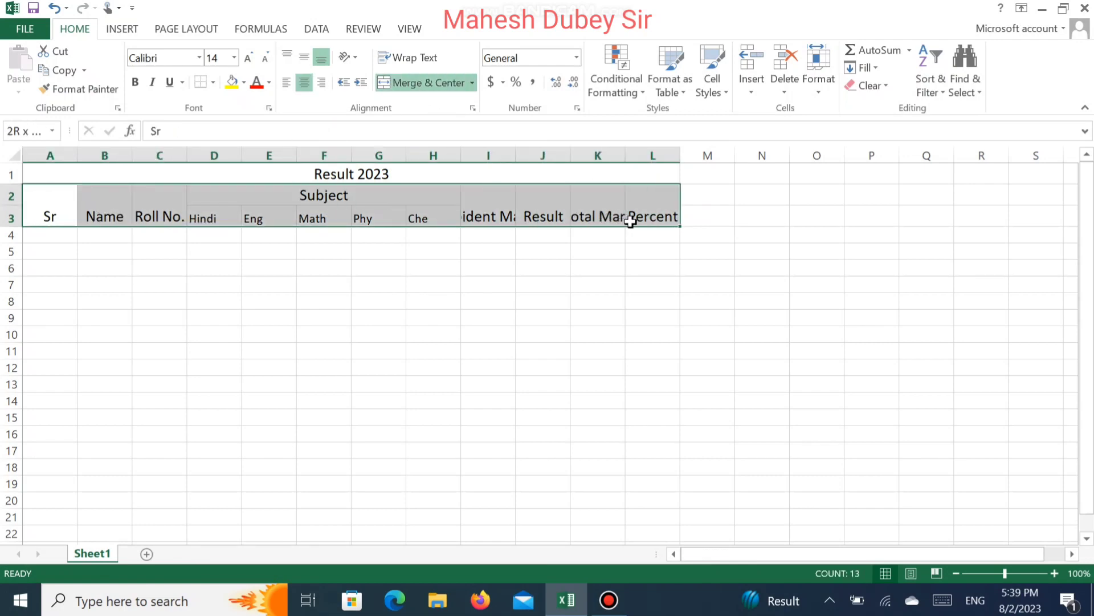
left_click(396, 61)
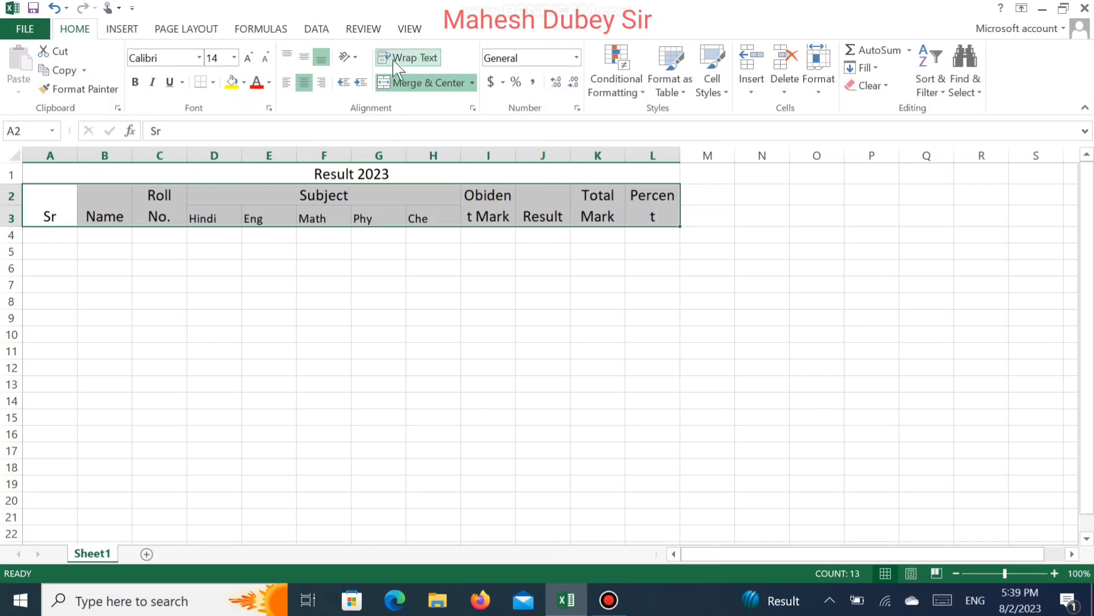
left_click(508, 248)
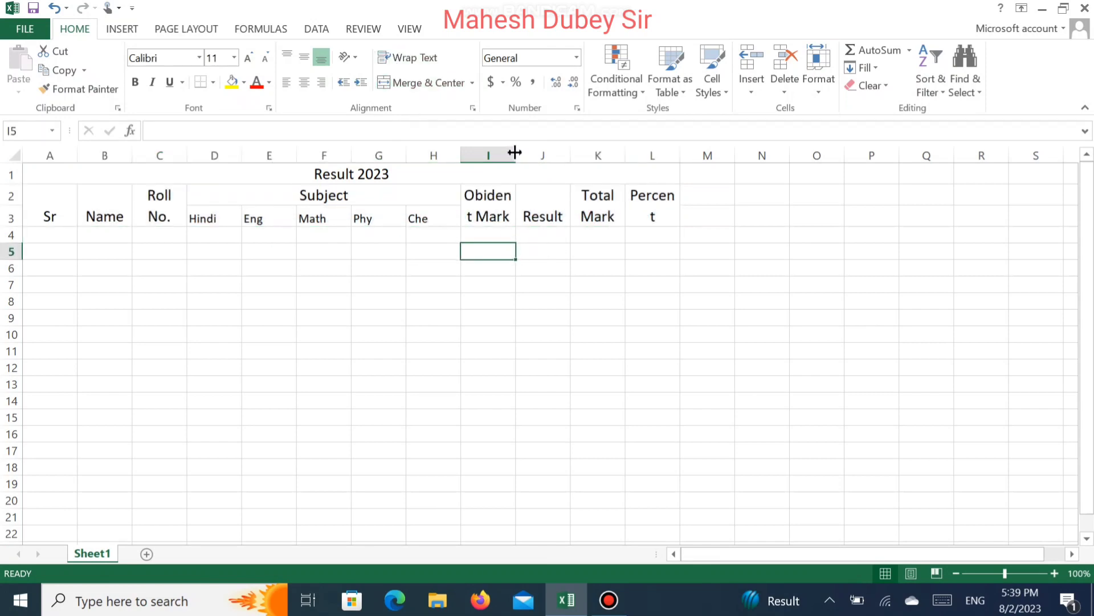
left_click_drag(515, 152, 519, 152)
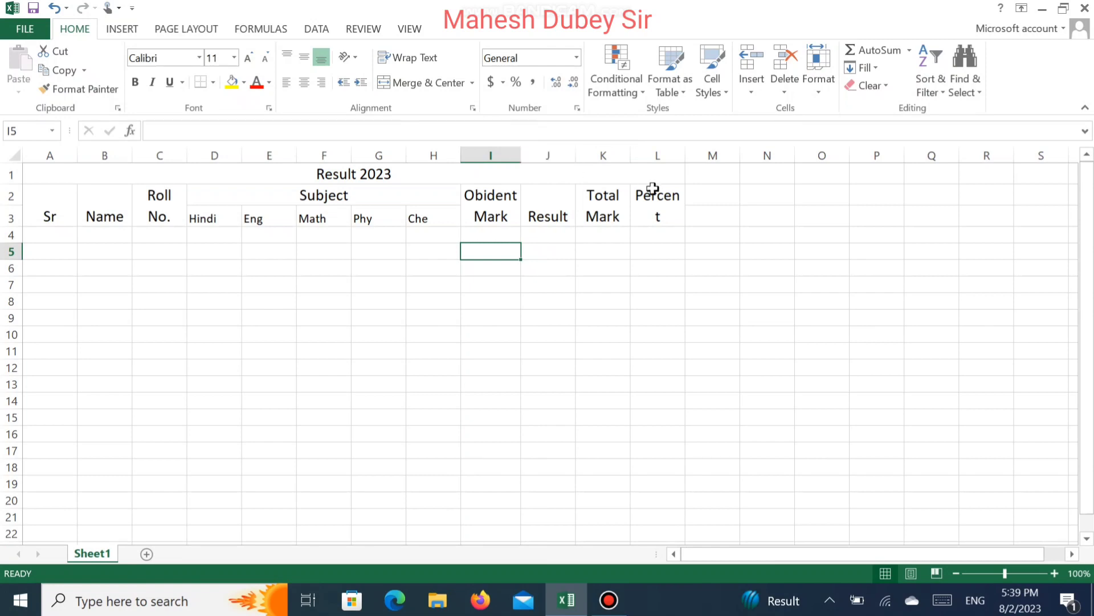
left_click_drag(684, 155, 692, 156)
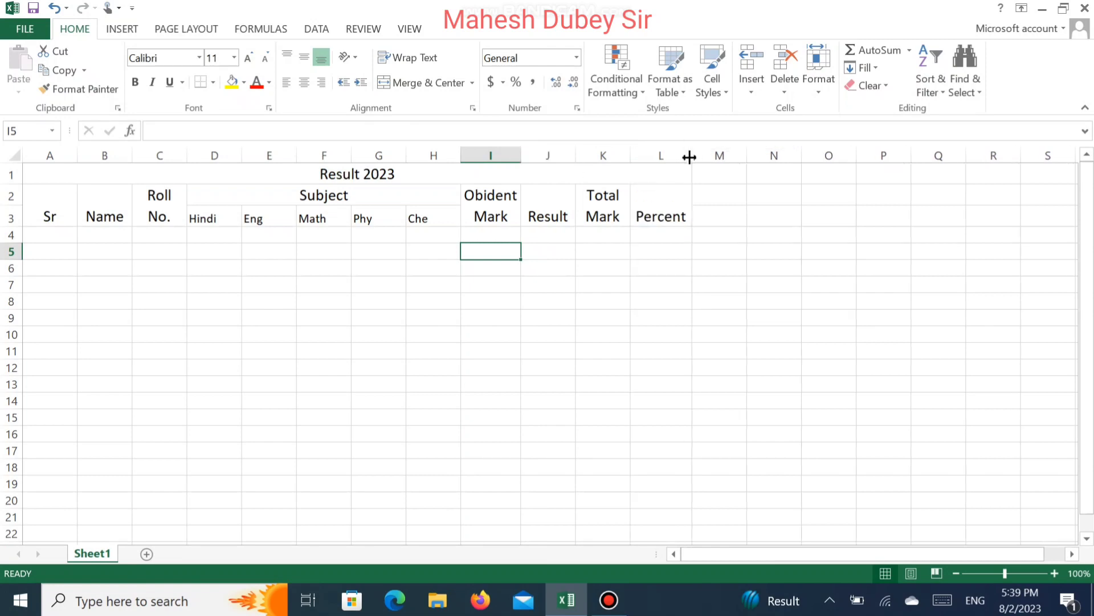
Middle-align the headers in A2:L3 vertically and center the subject names in D3:H3 horizontally.
left_click(652, 211)
left_click_drag(651, 210, 33, 221)
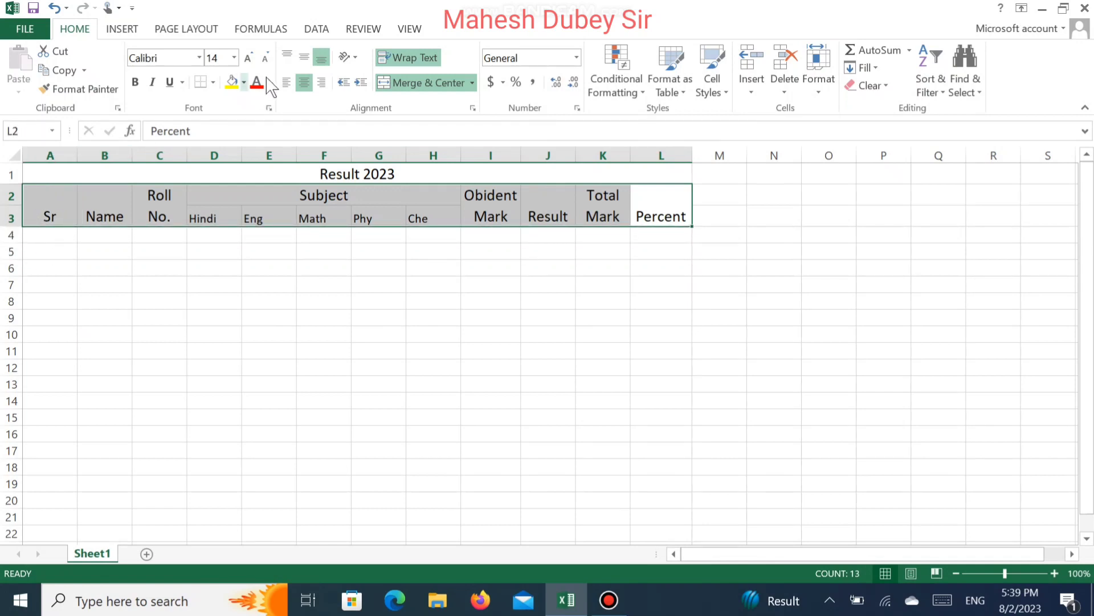
left_click(303, 55)
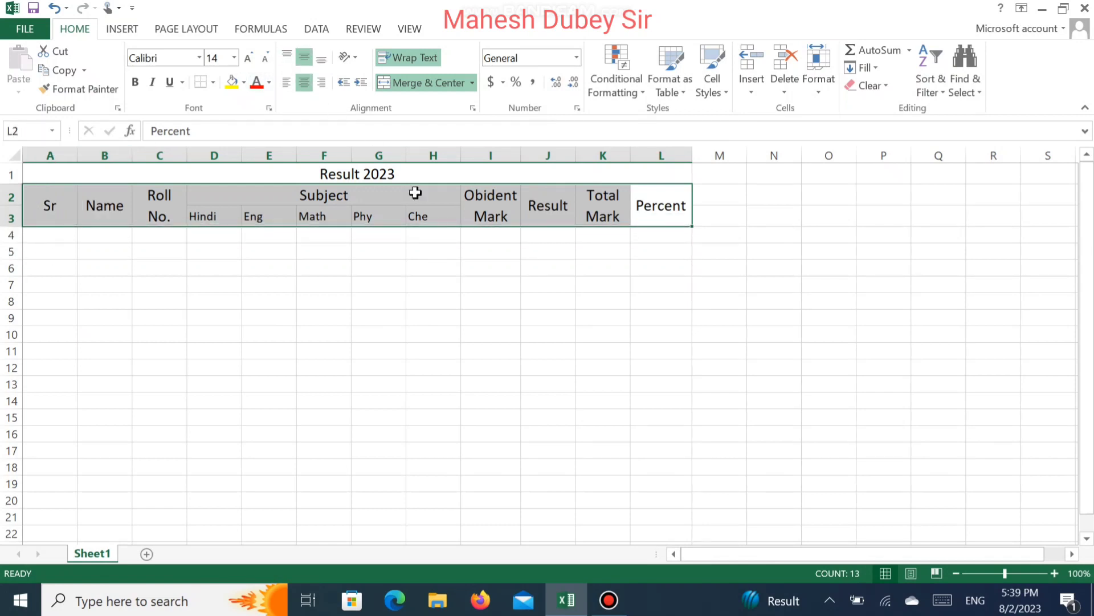
left_click(474, 269)
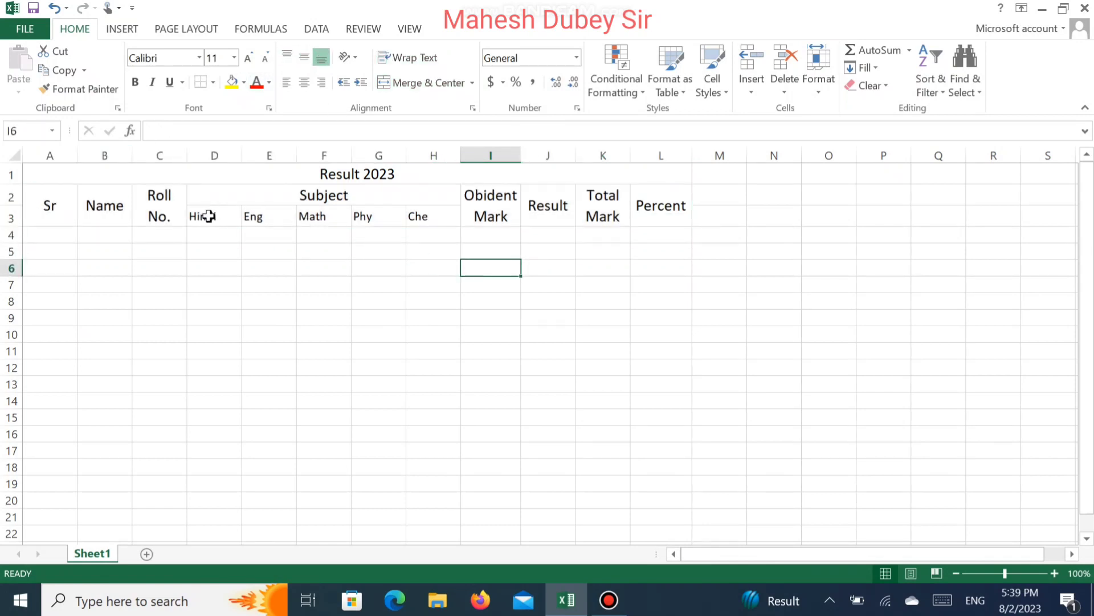
left_click_drag(211, 215, 436, 215)
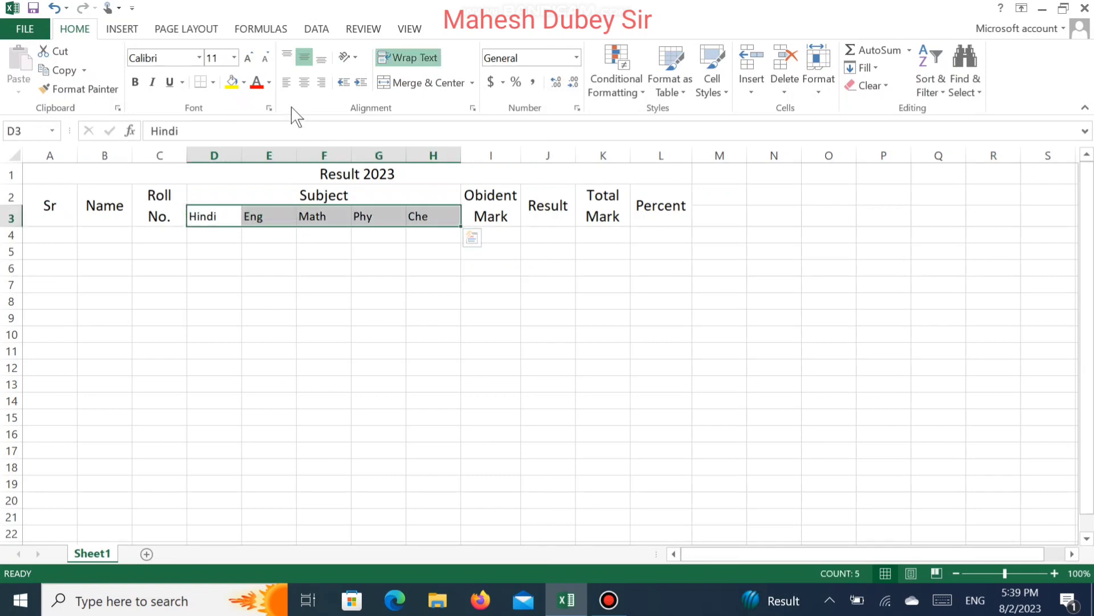
left_click(301, 83)
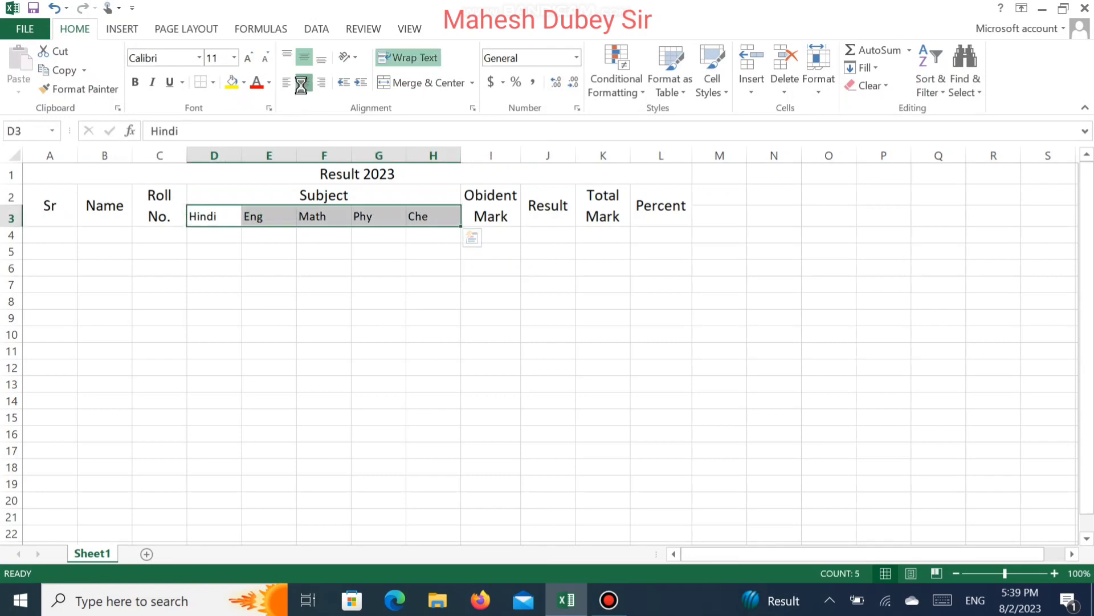
left_click(327, 360)
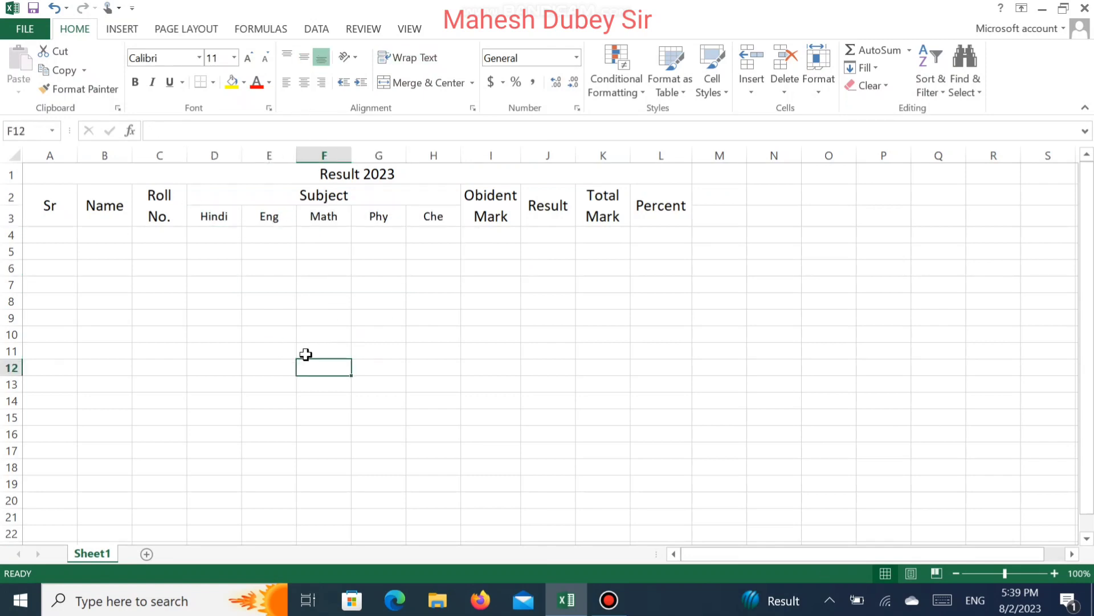
Apply all borders to the mark sheet table in A2:L21.
left_click(56, 199)
left_click_drag(57, 199, 650, 511)
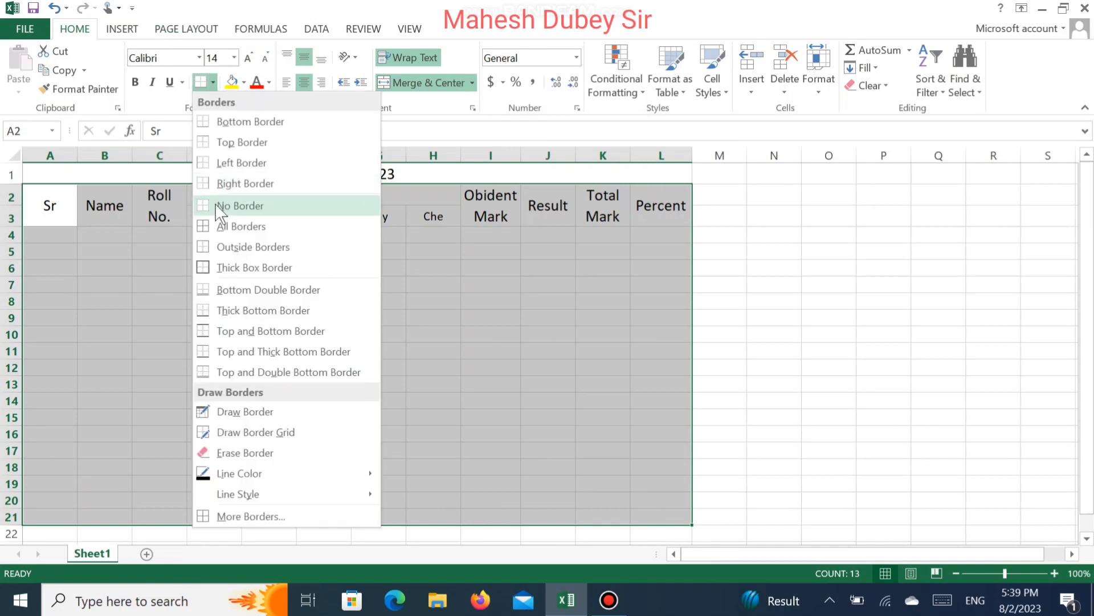
left_click(223, 221)
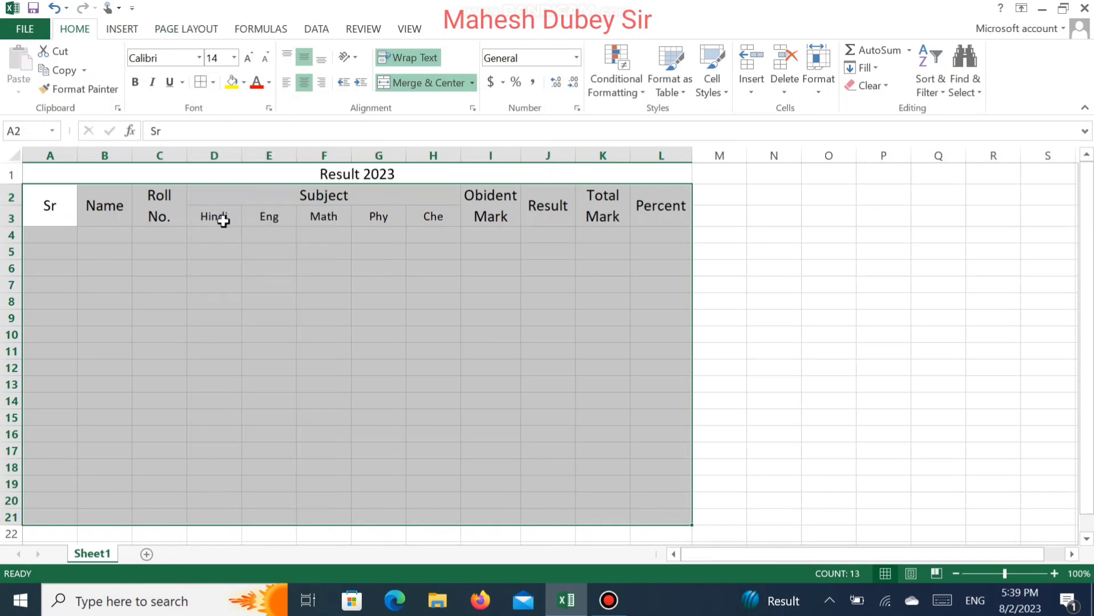
left_click(40, 248)
Enter the serial numbers 1 in A4 and 2 in A5, and autofit the width of the Sr column.
left_click(52, 236)
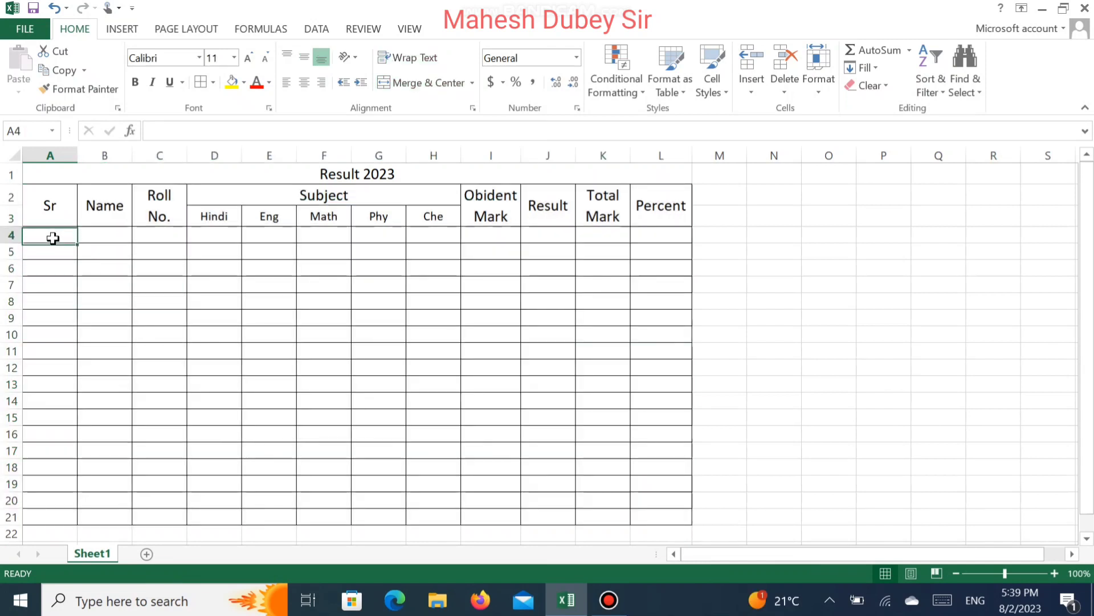
type("1")
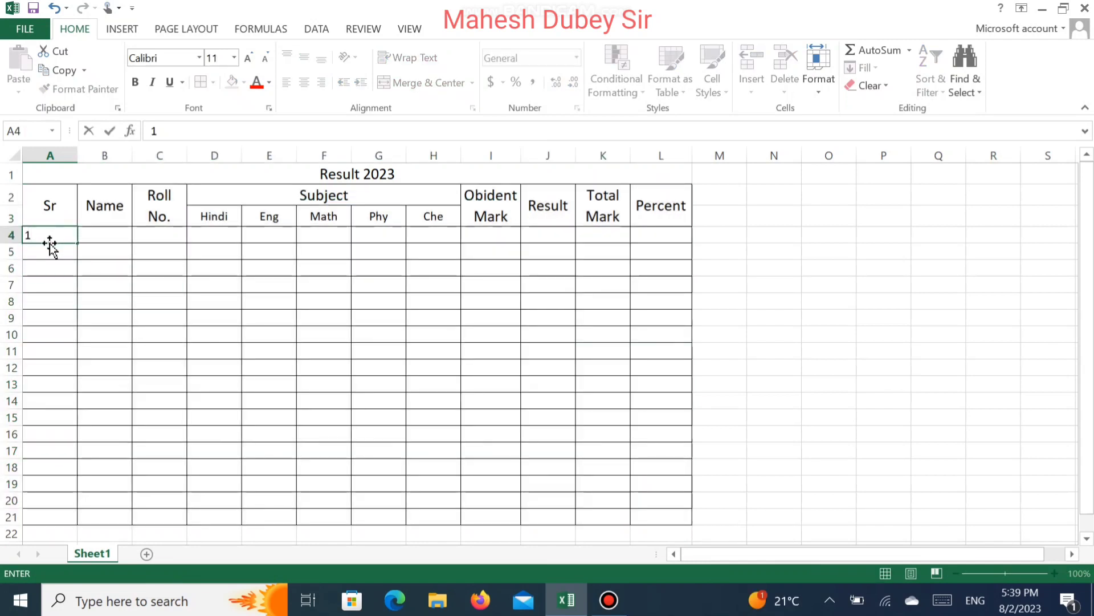
key("Return")
type("2")
key("Return")
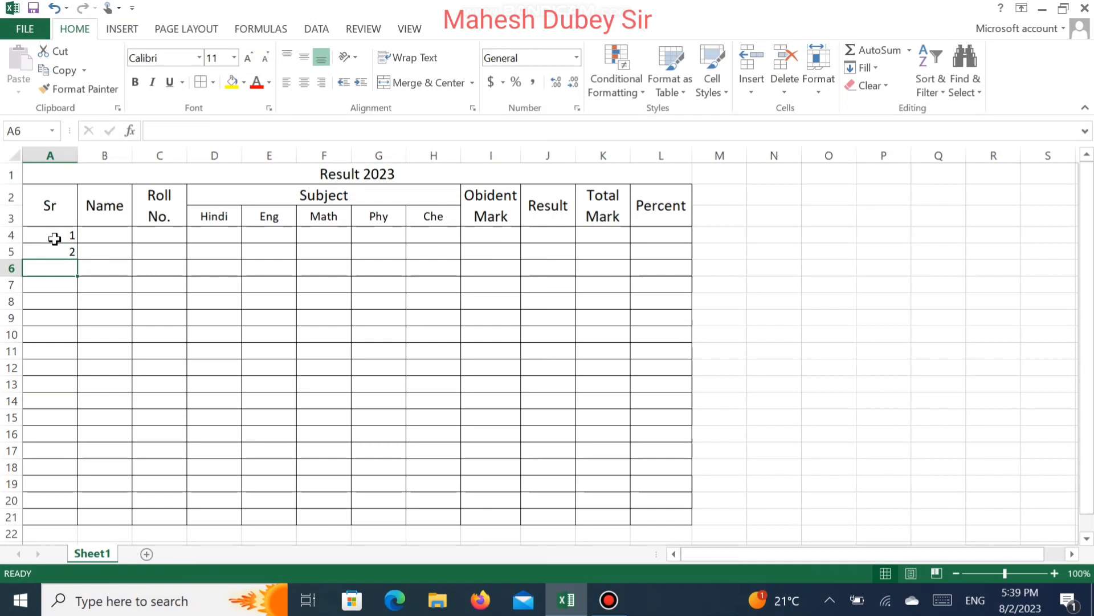
double_click(77, 154)
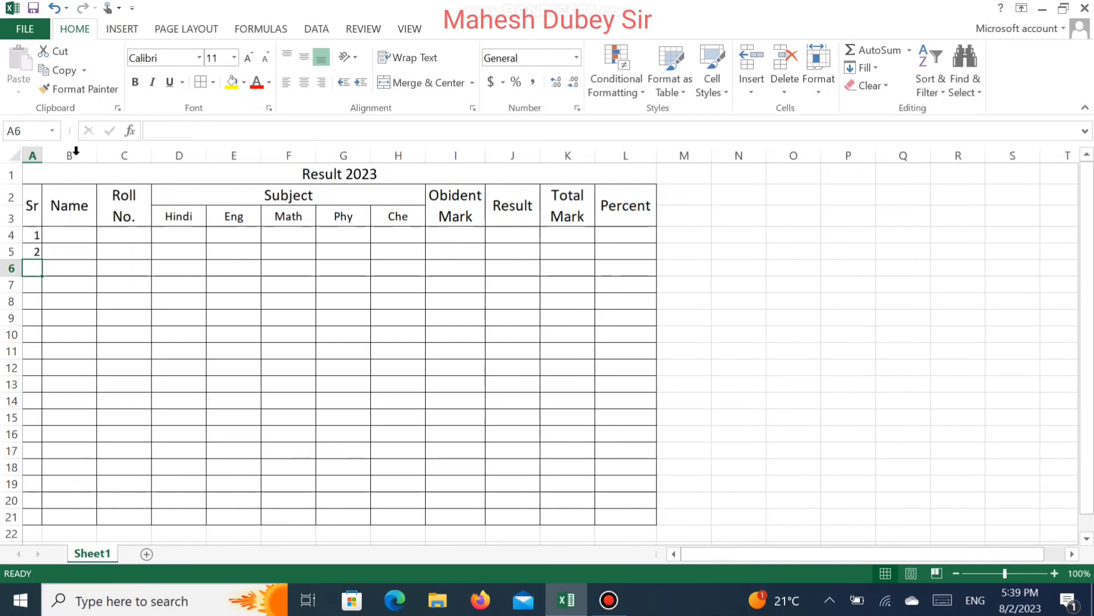
Fill the serial number series from A4:A5 down to 18 in A21 and center the numbers.
left_click_drag(33, 236, 42, 441)
left_click_drag(1089, 415, 1087, 318)
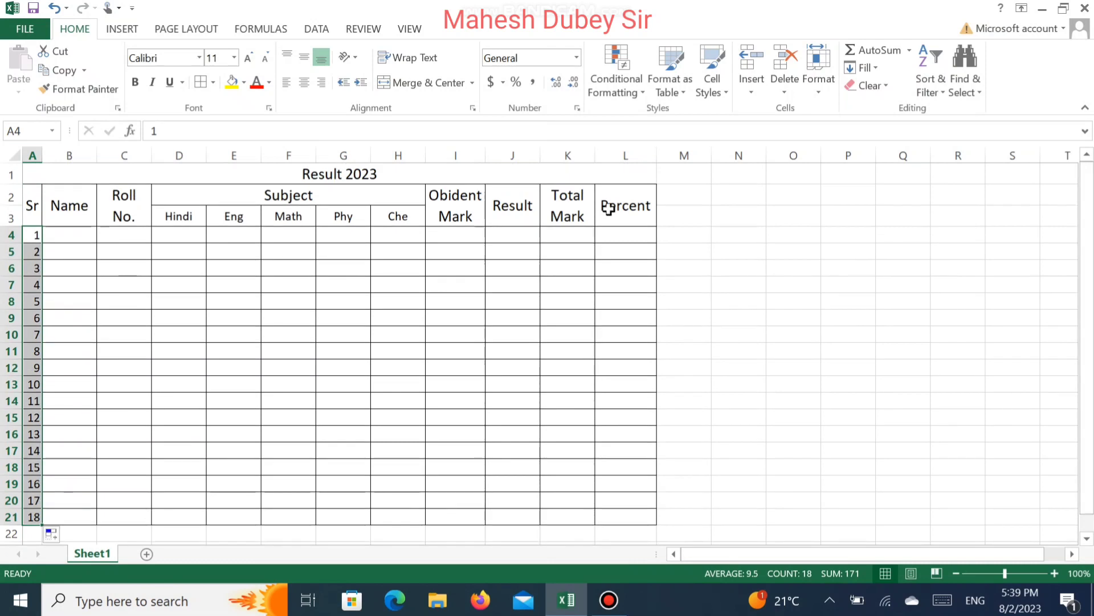
left_click(303, 83)
Widen the Name column and enter the first names of the first four students in B4:B7.
left_click(75, 234)
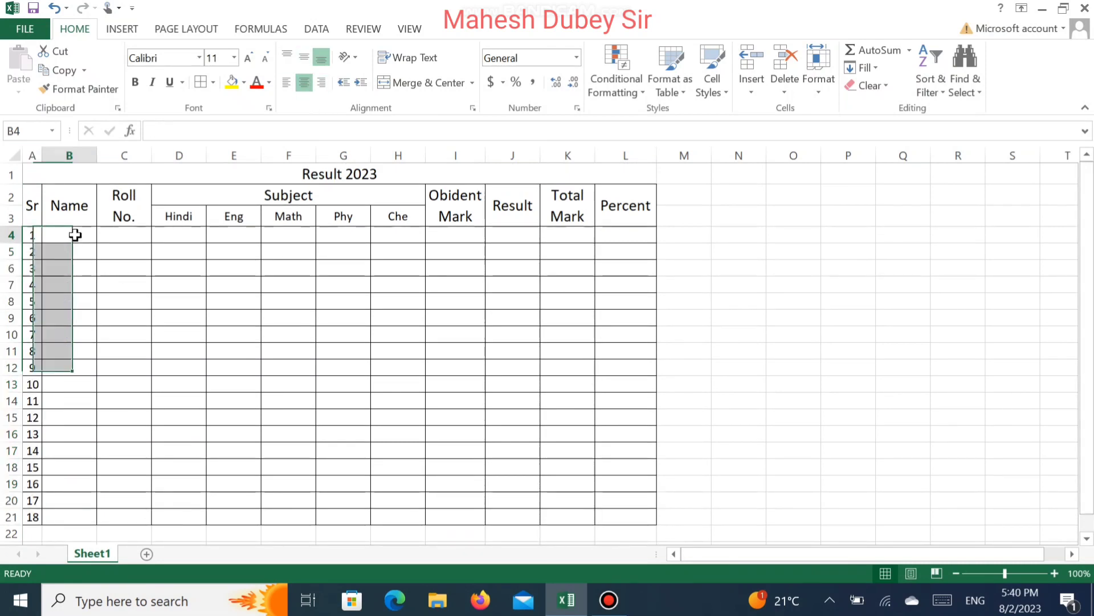
left_click_drag(94, 155, 157, 177)
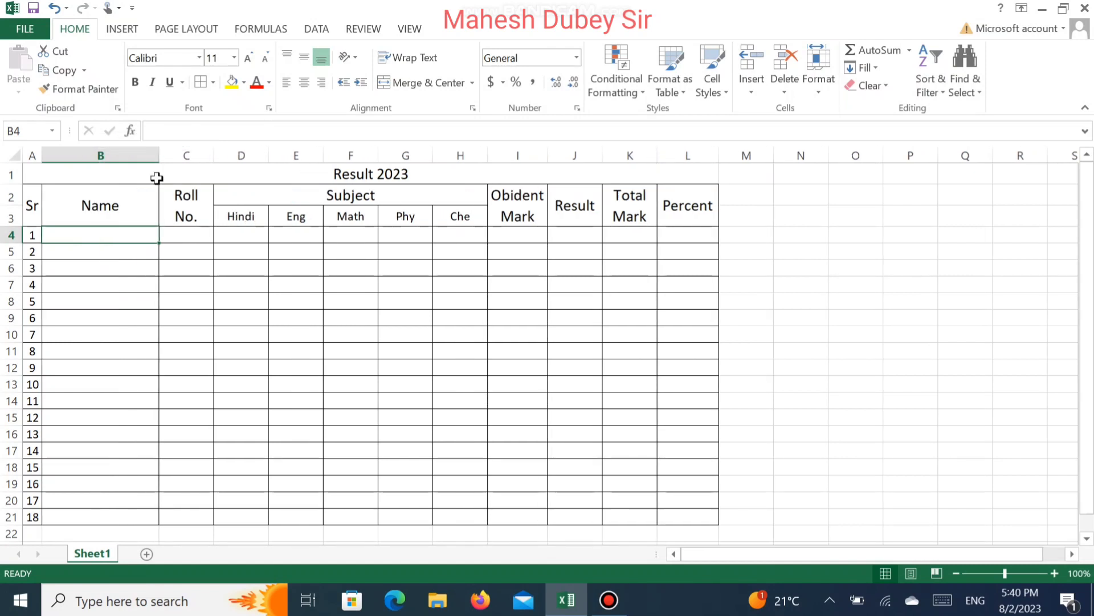
type("Rajesh")
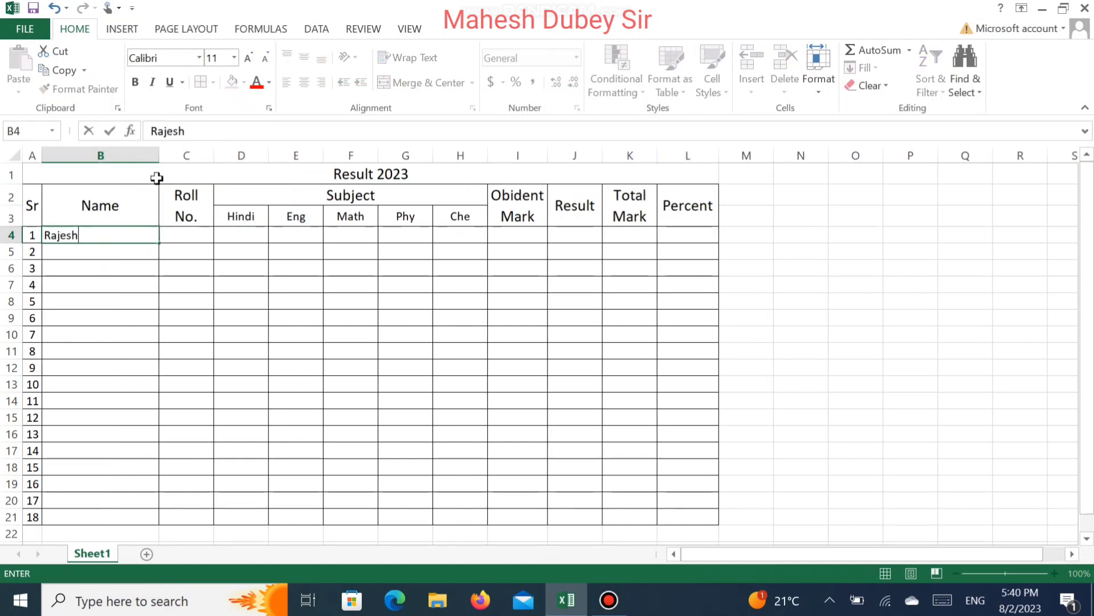
key("Return")
type("Ramesh")
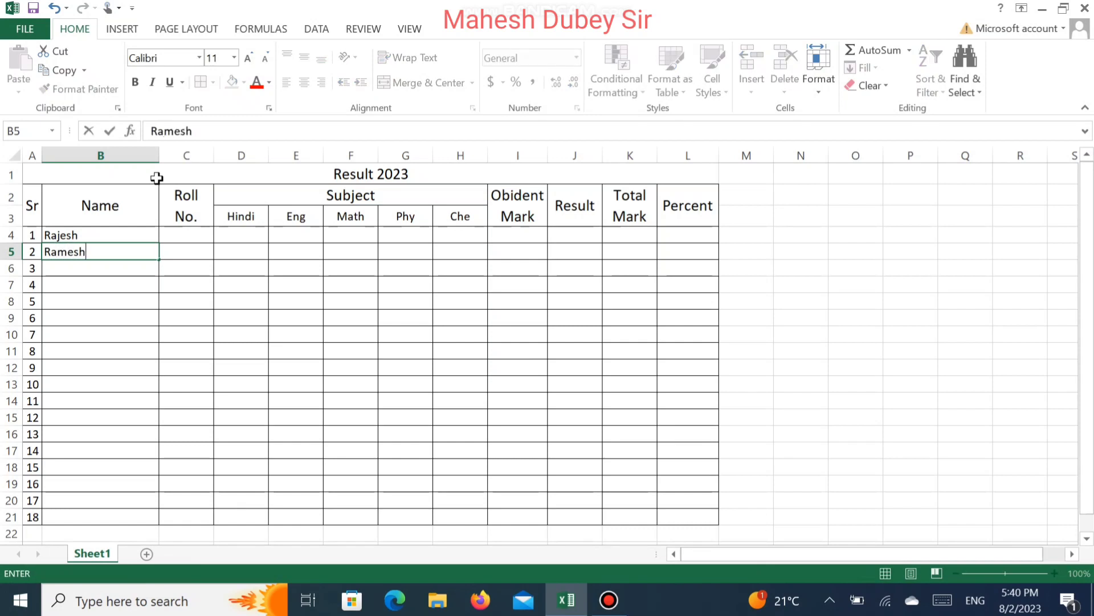
key("Return")
type("Umesh")
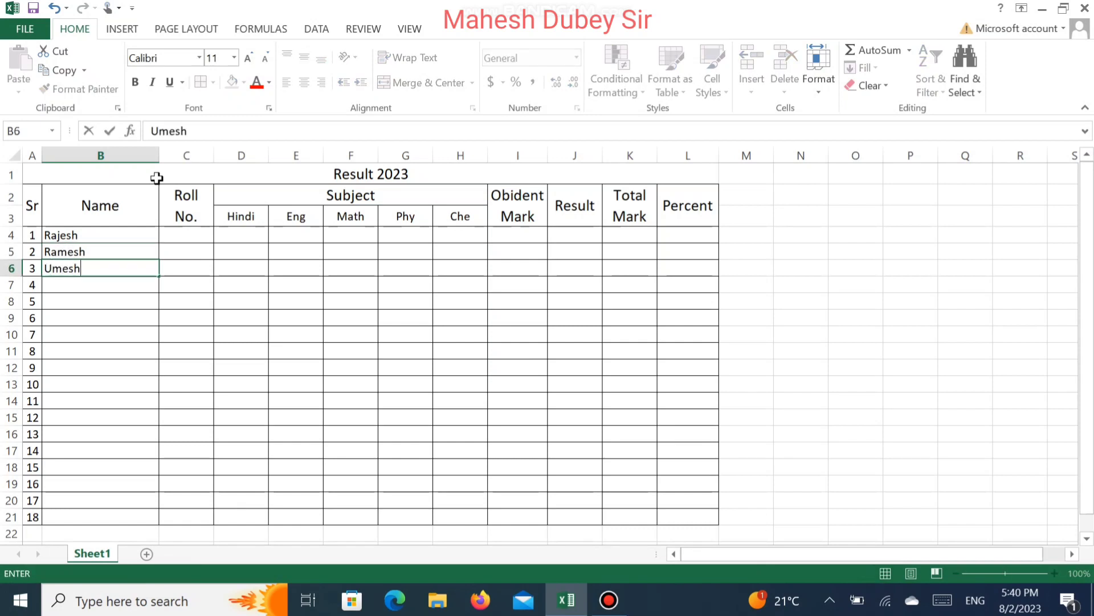
key("Return")
type("Abdul")
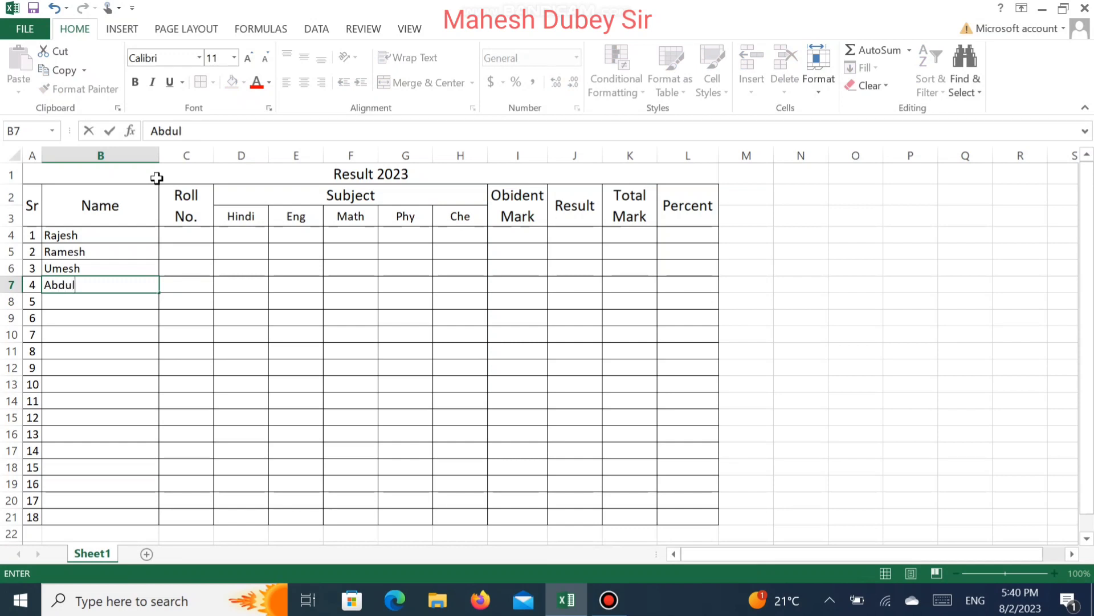
key("Return")
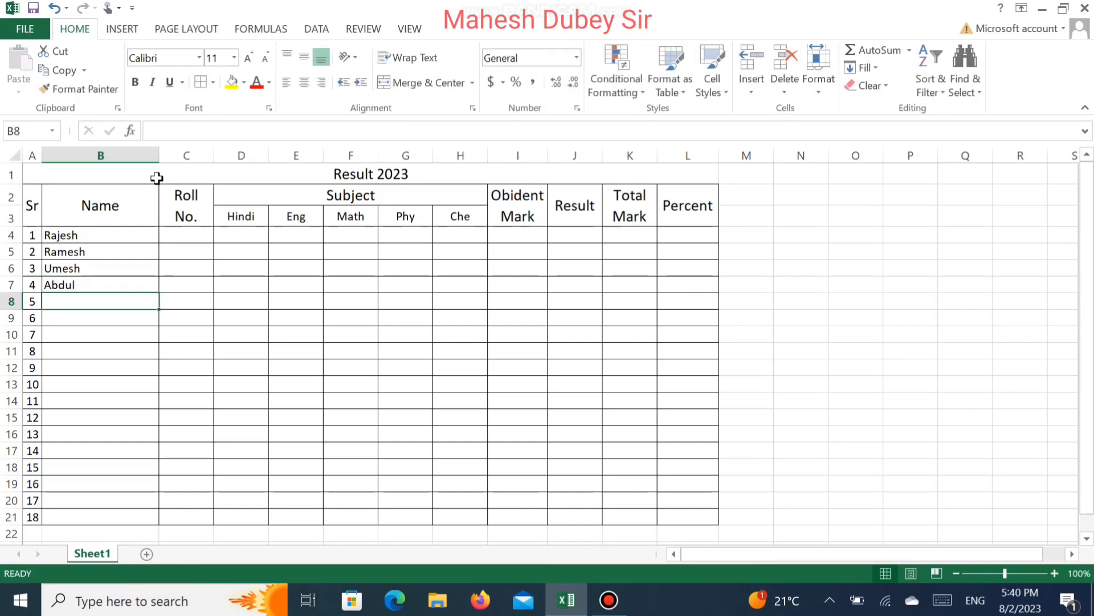
Enter the first names of students 5 to 8 in B8:B11.
type("Jitendra")
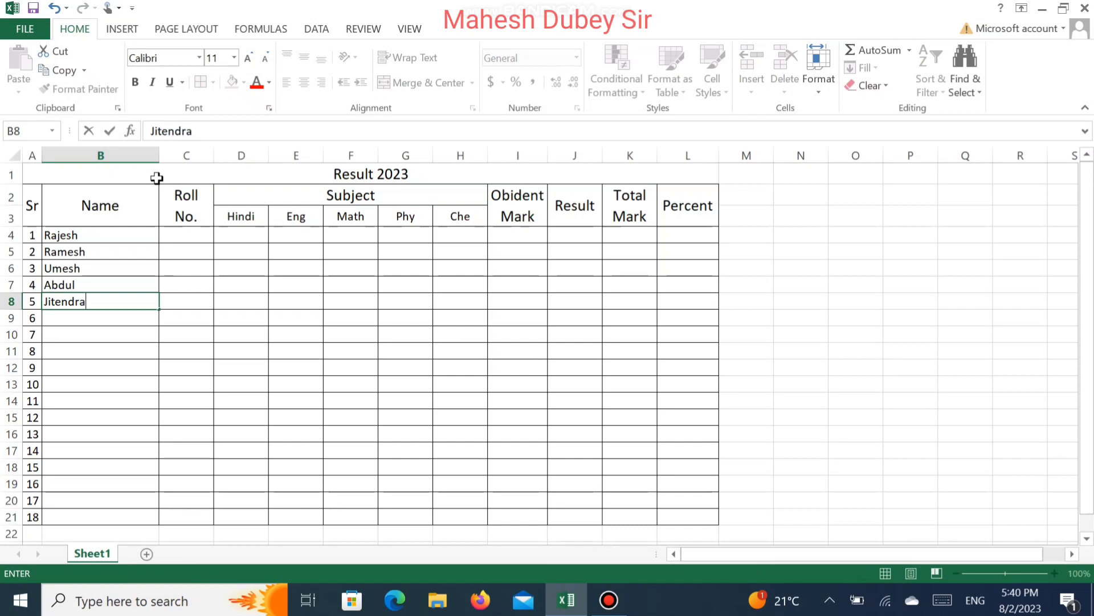
key("Return")
type("Sant")
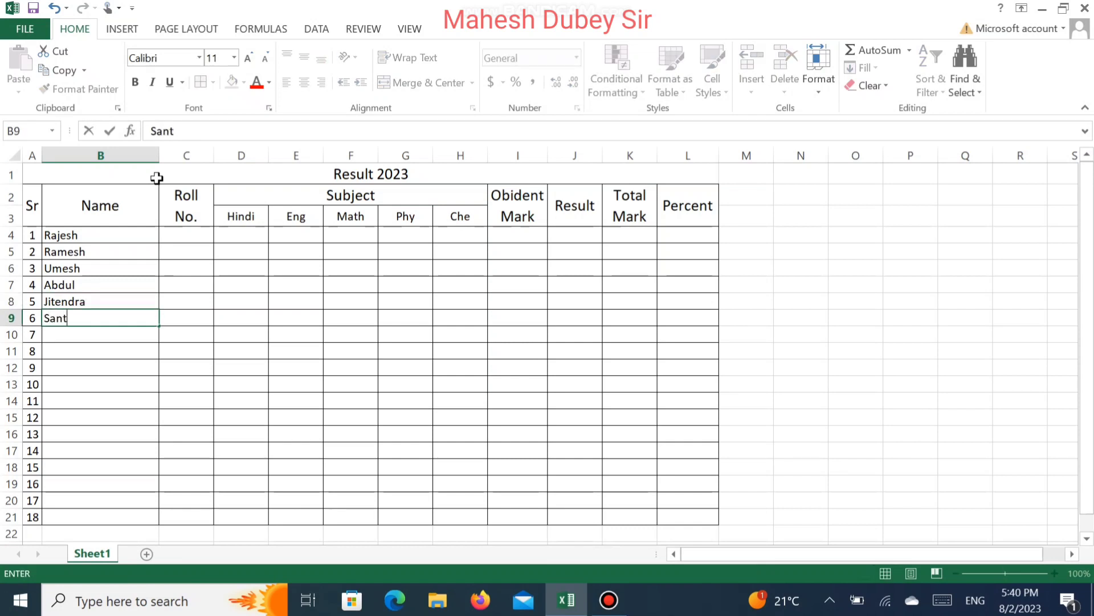
type("osh")
key("Return")
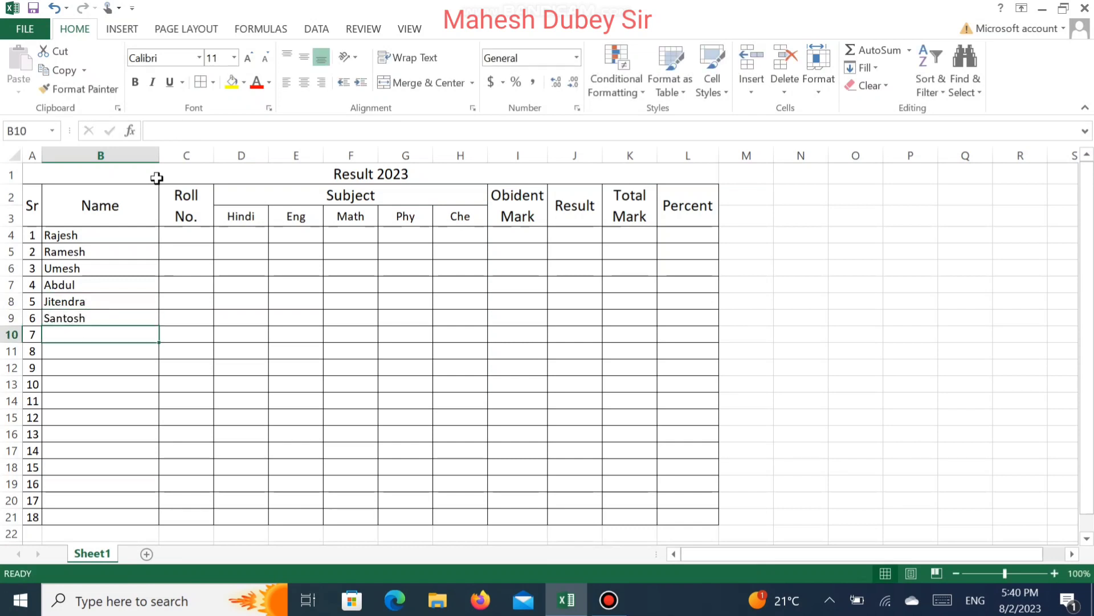
type("Monu")
key("Return")
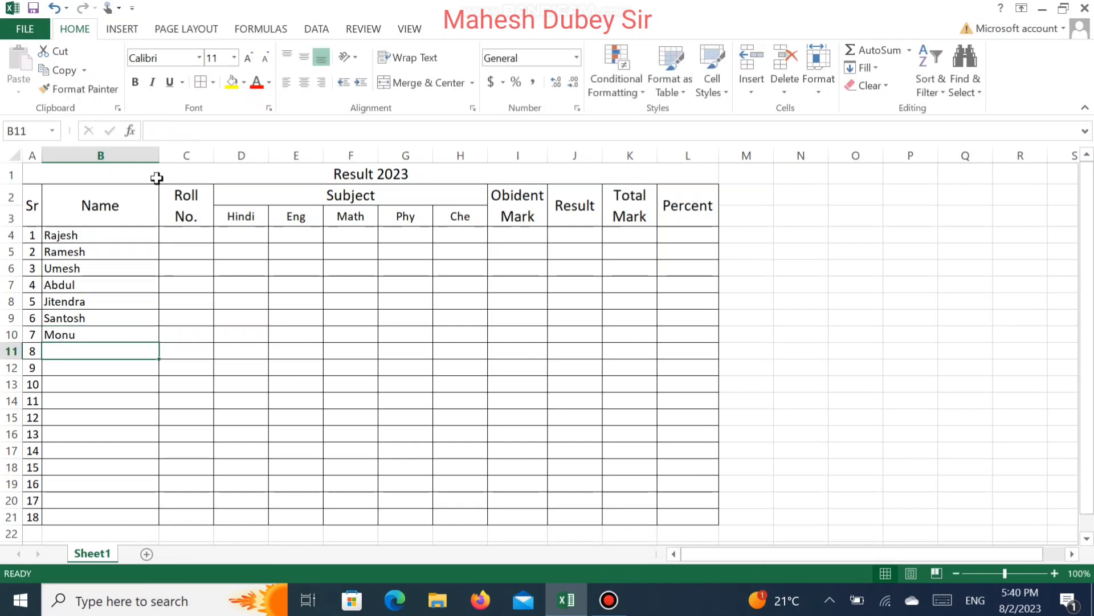
type("Mitendra")
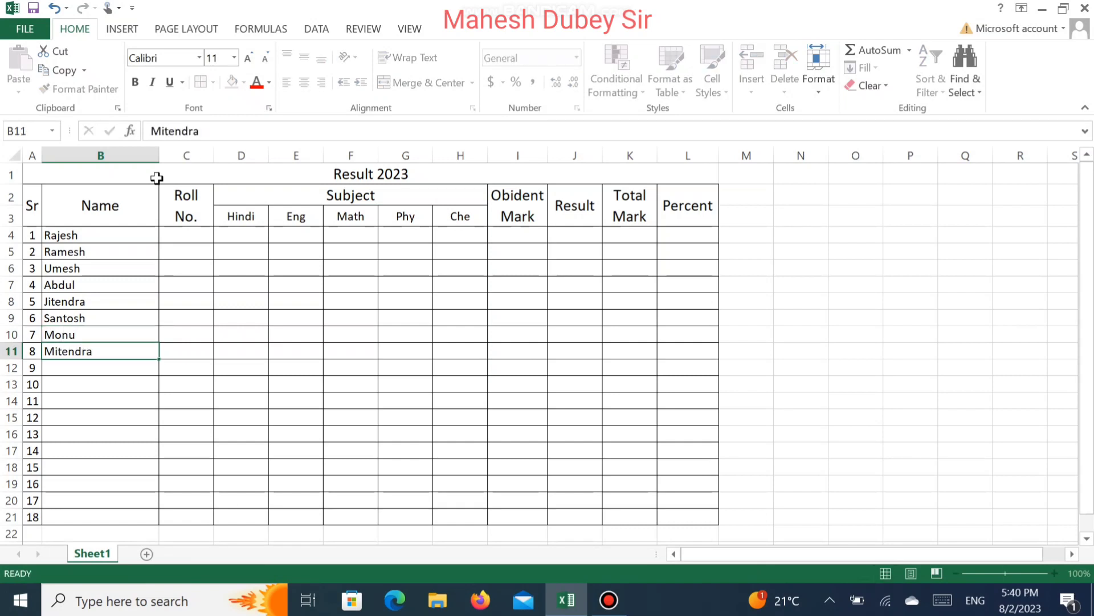
key("Return")
Enter the first names of students 9 to 12 in B12:B15.
type("Man")
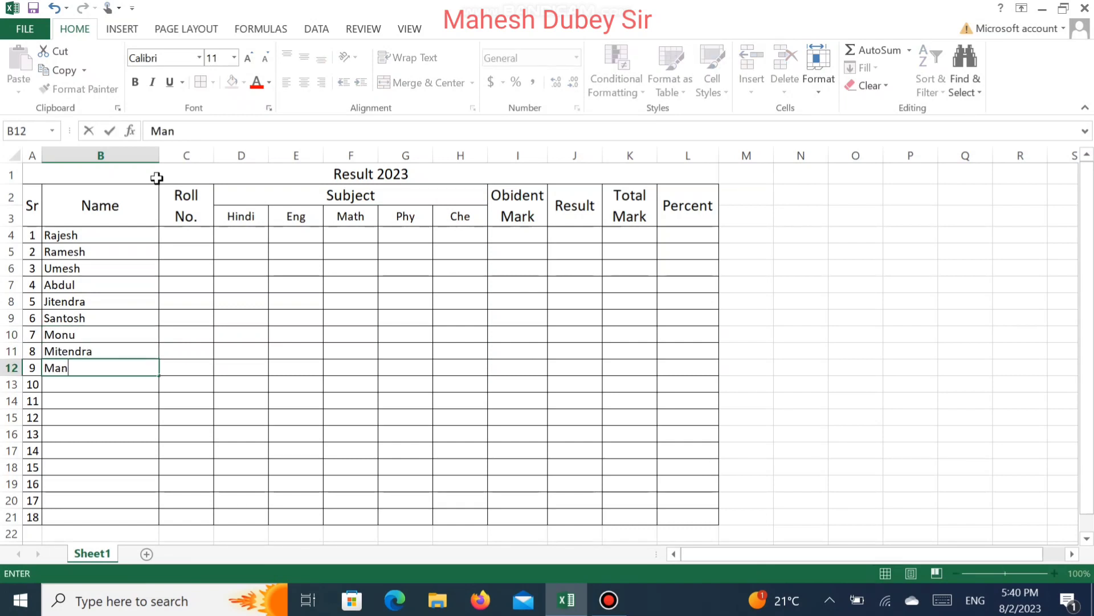
type("gla")
key("Return")
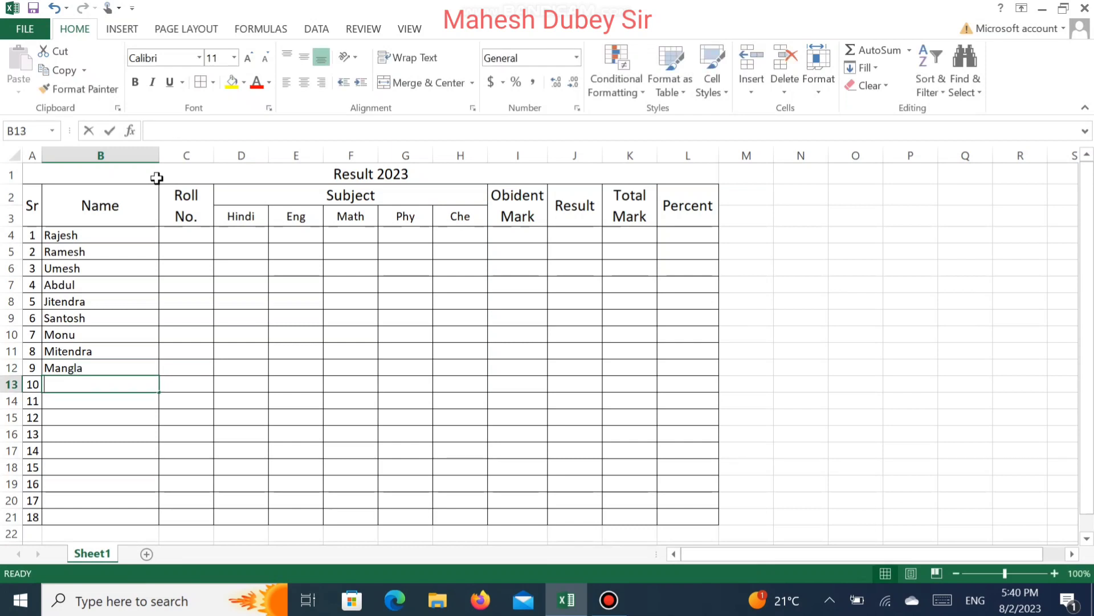
type("Sanf")
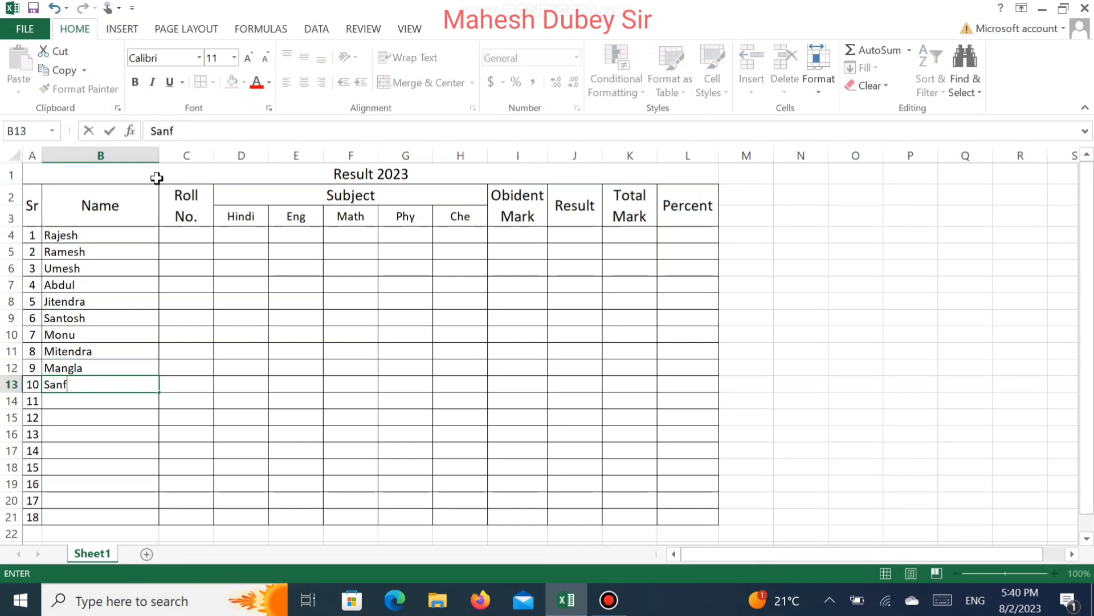
key("BackSpace")
type("deep")
key("Return")
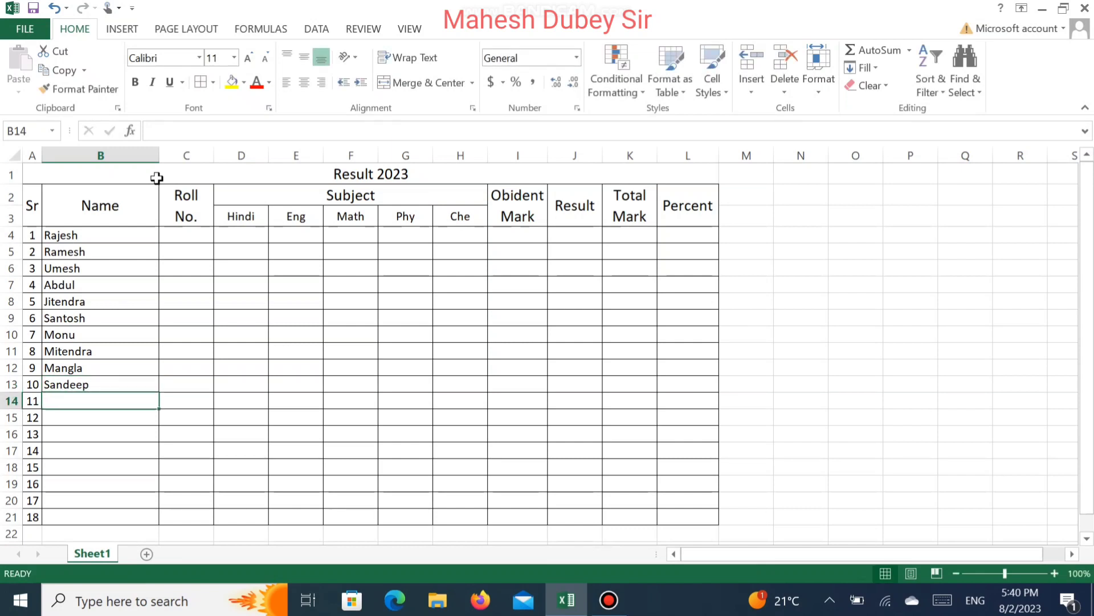
type("Urfi")
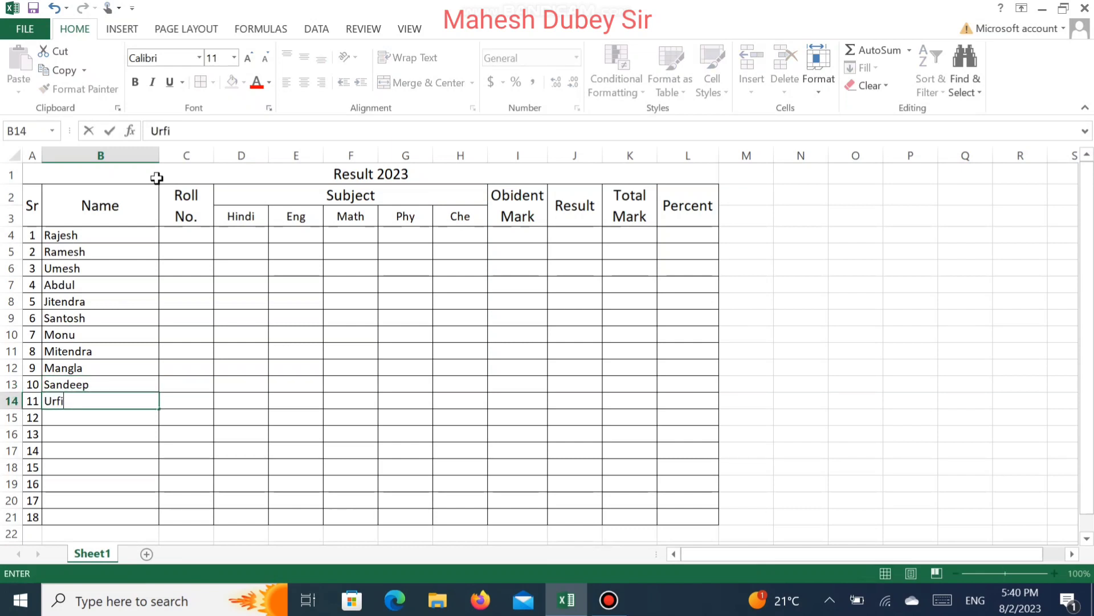
key("Return")
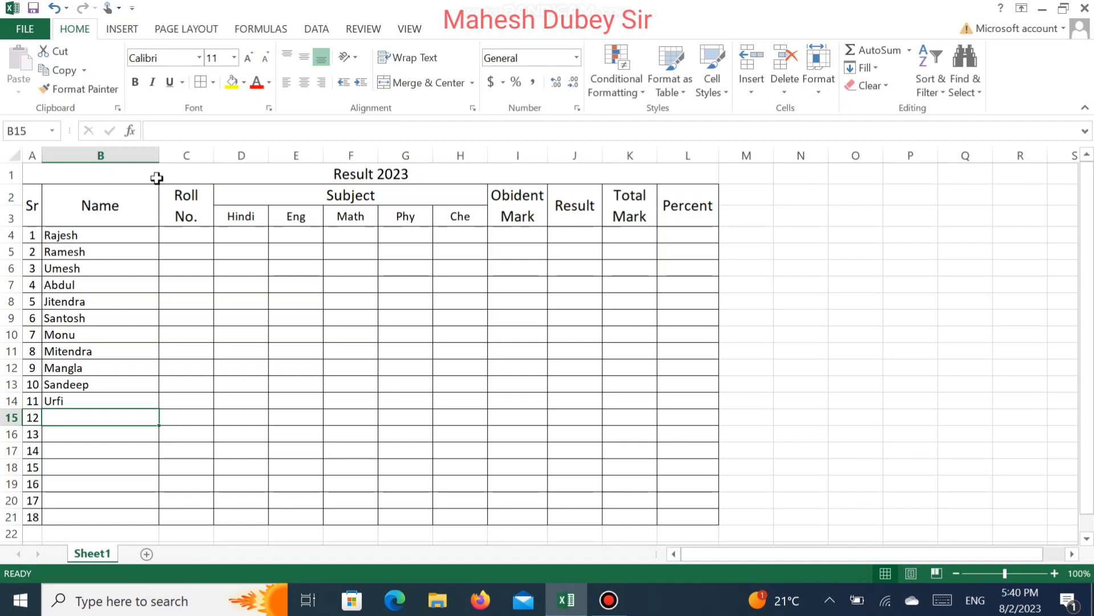
type("Sudarshan")
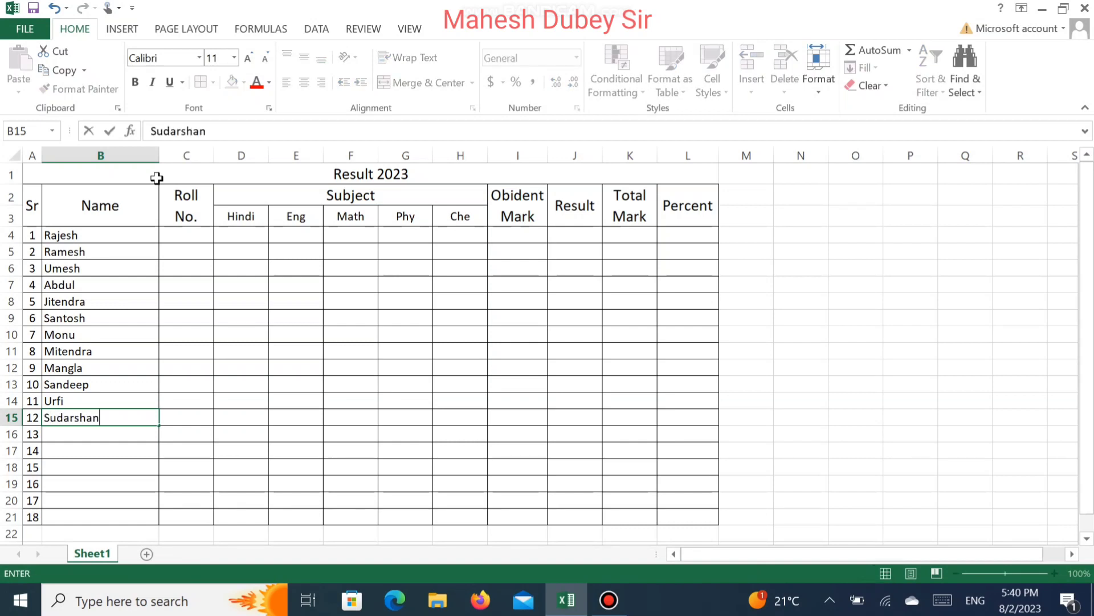
key("Return")
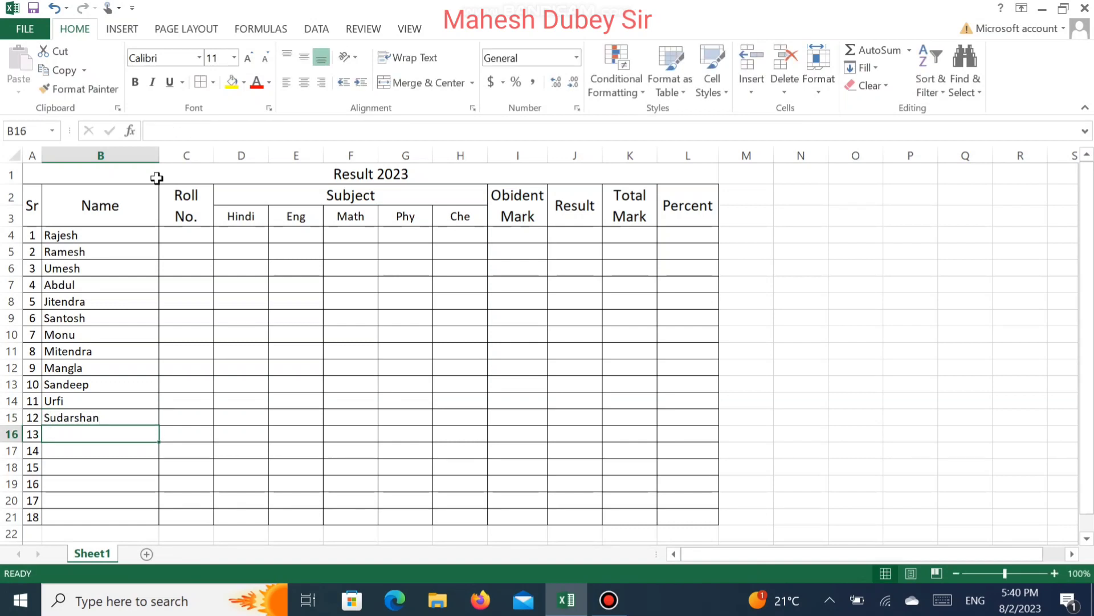
Enter the first names of students 13 to 15 in B16:B18.
type("Mohit")
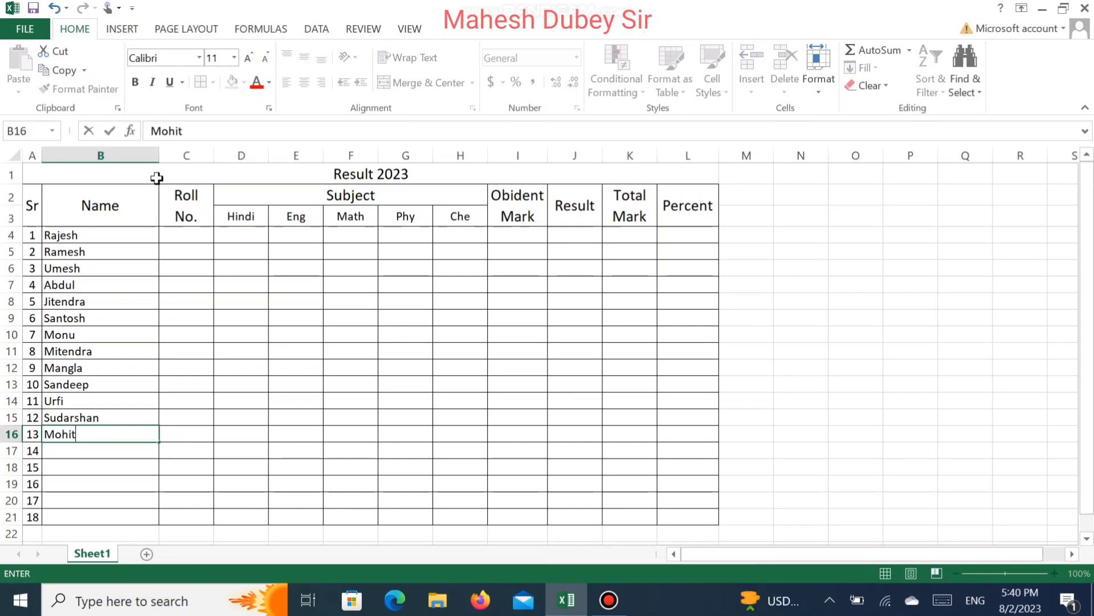
key("Return")
type("Bablu")
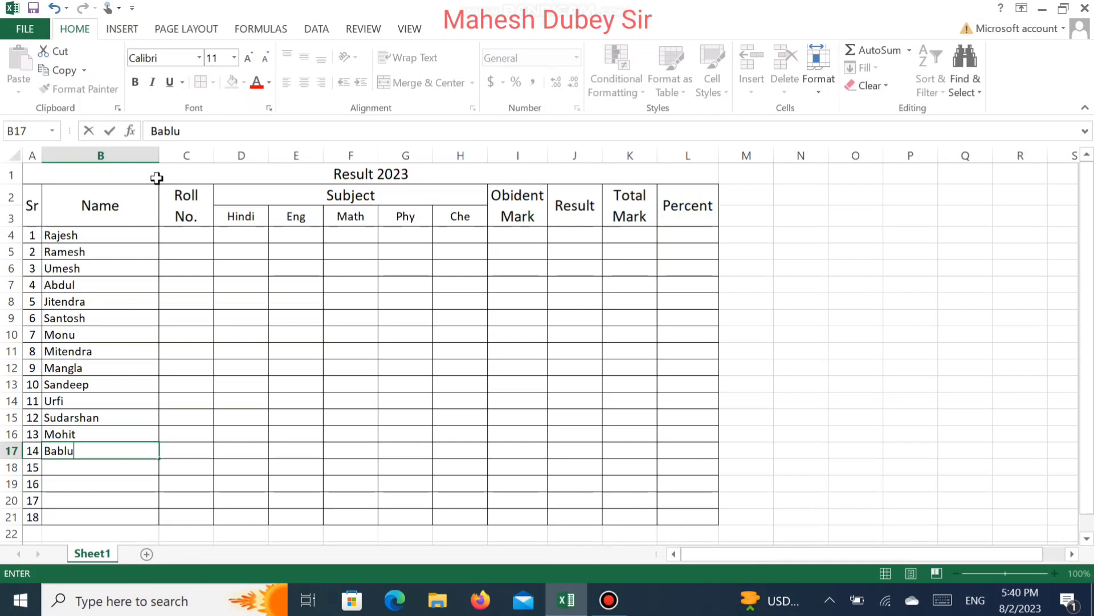
key("Return")
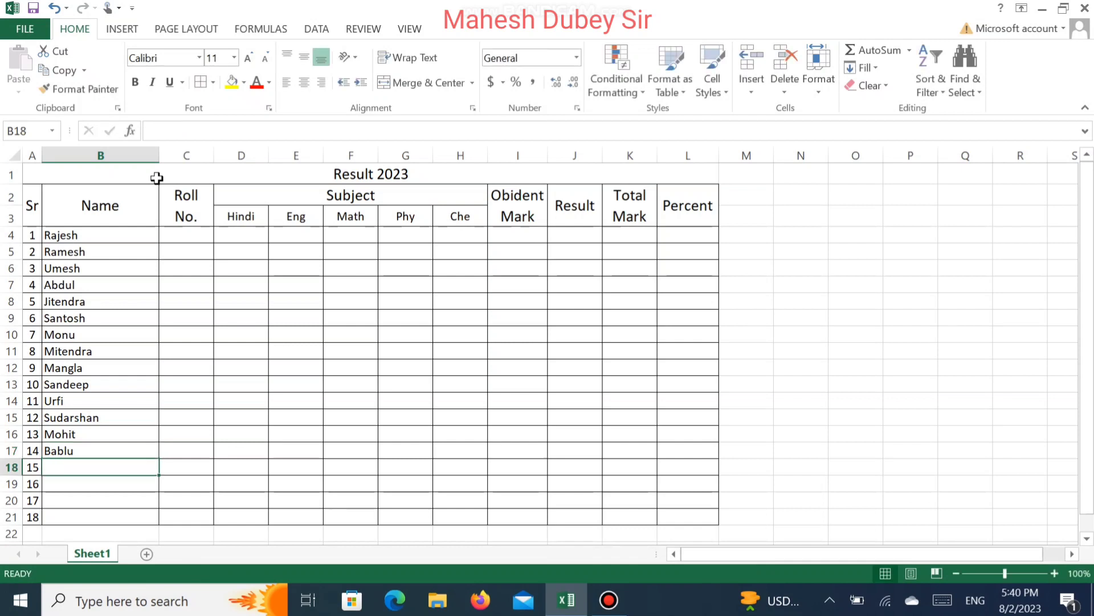
type("Javed")
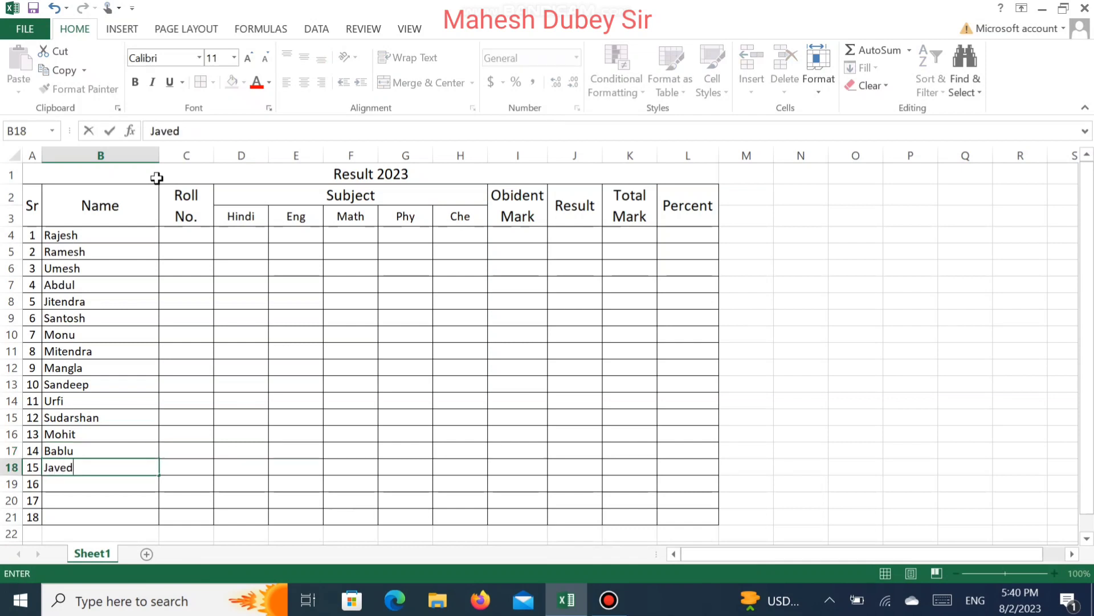
key("Return")
Enter the first names of the last three students in B19:B21.
type("Abhay")
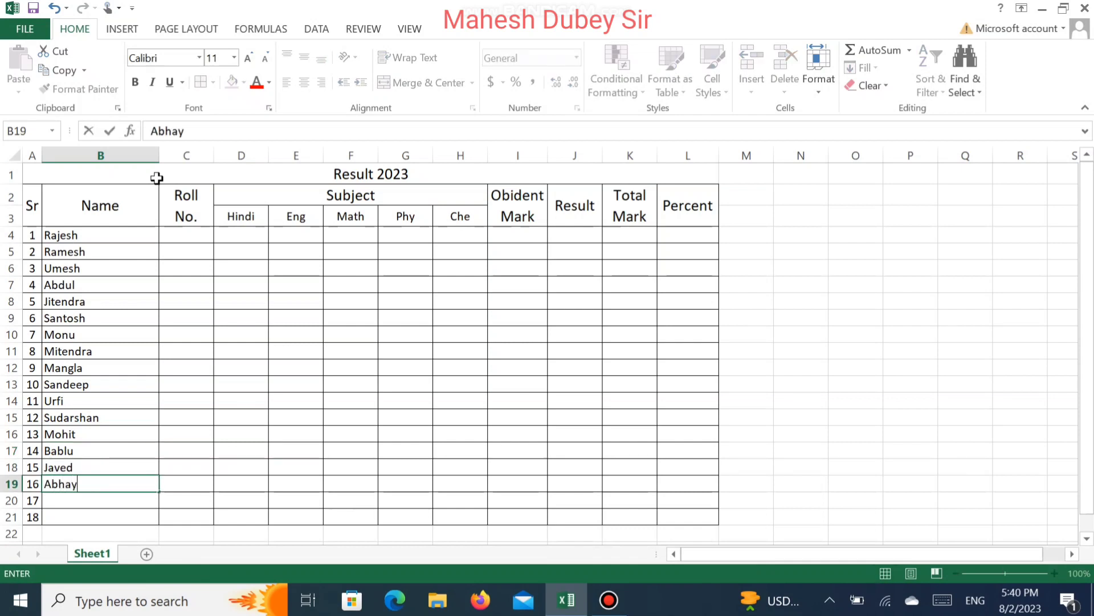
key("Return")
type("Alok")
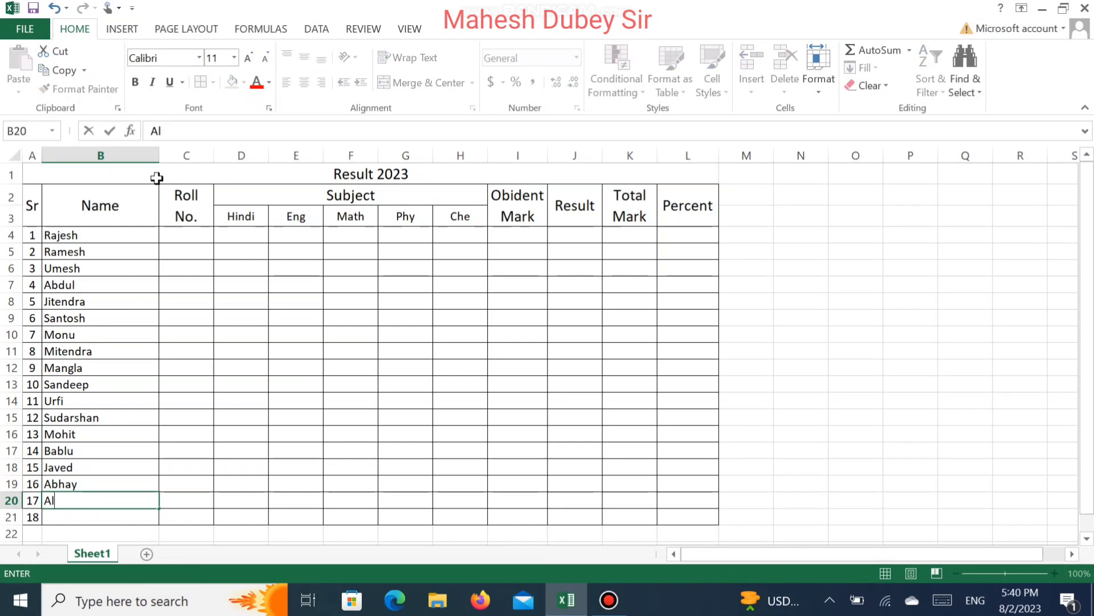
key("Return")
type("S")
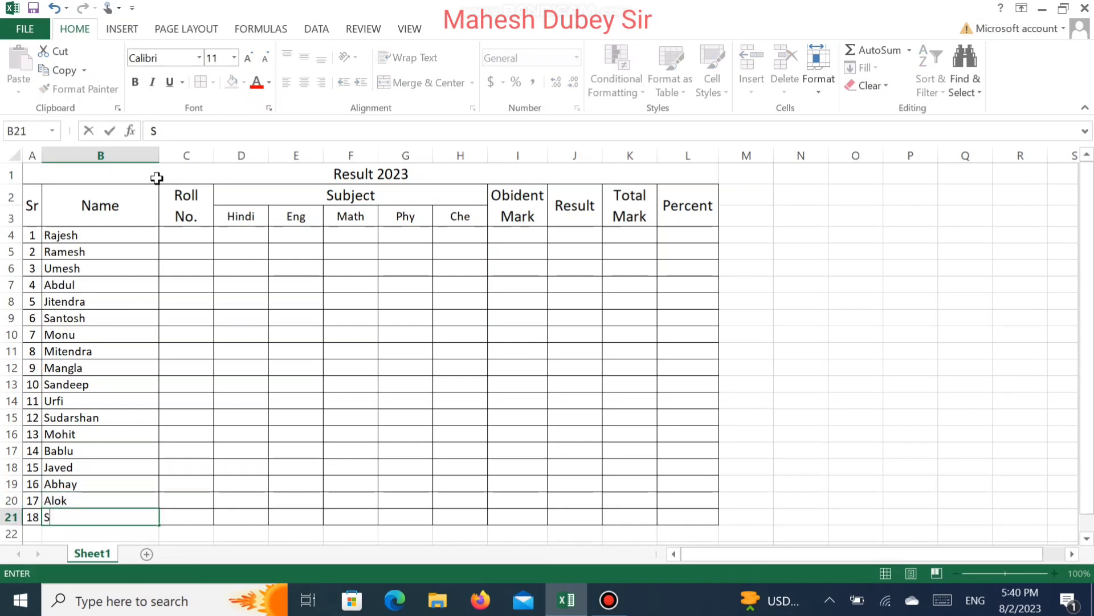
type("hekhae")
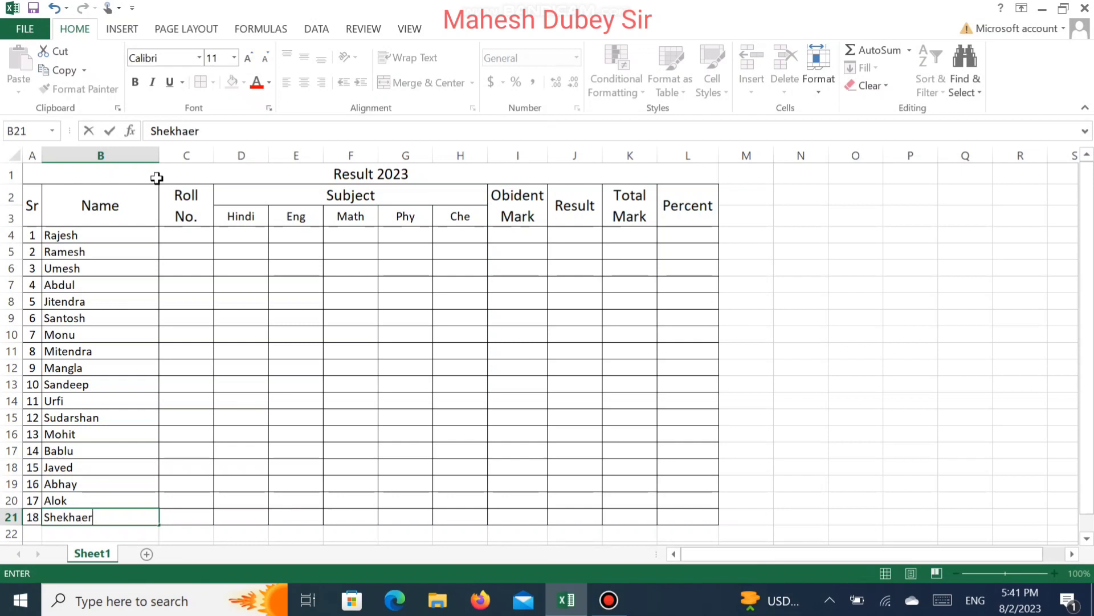
key("BackSpace")
type("r")
key("Tab")
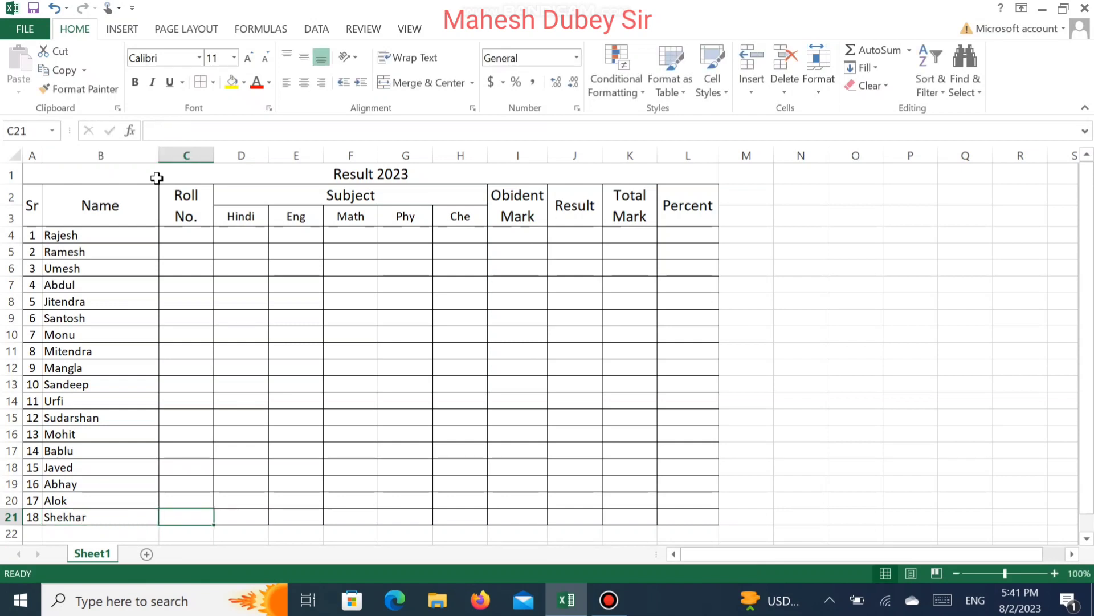
Widen the Roll No. column so its header fits on one line and enter the first student's eight-digit roll number in C4.
left_click_drag(214, 154, 252, 165)
left_click(188, 234)
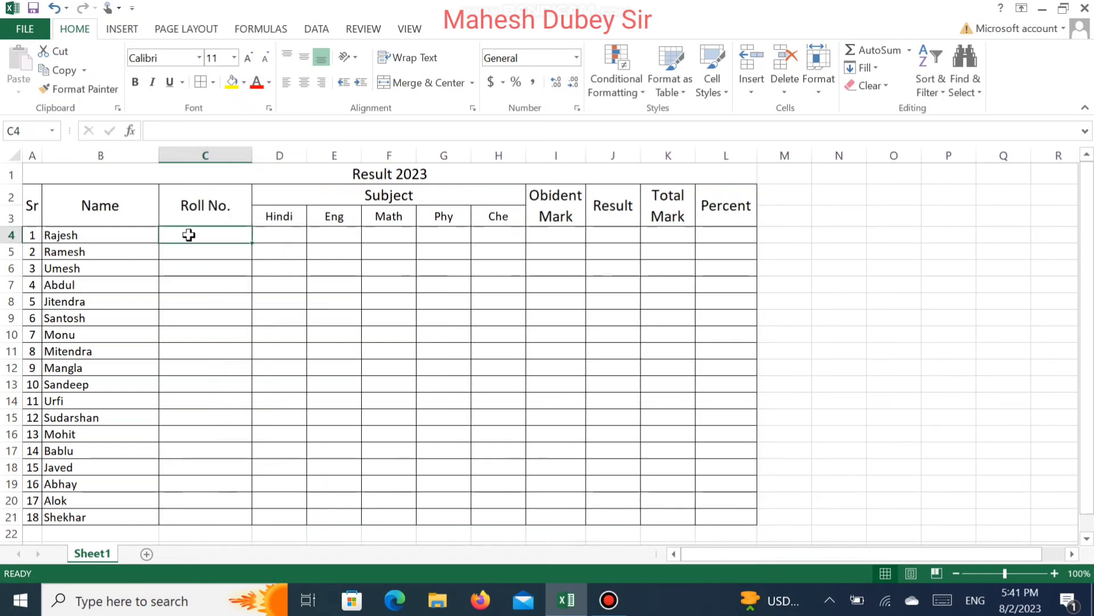
type("145")
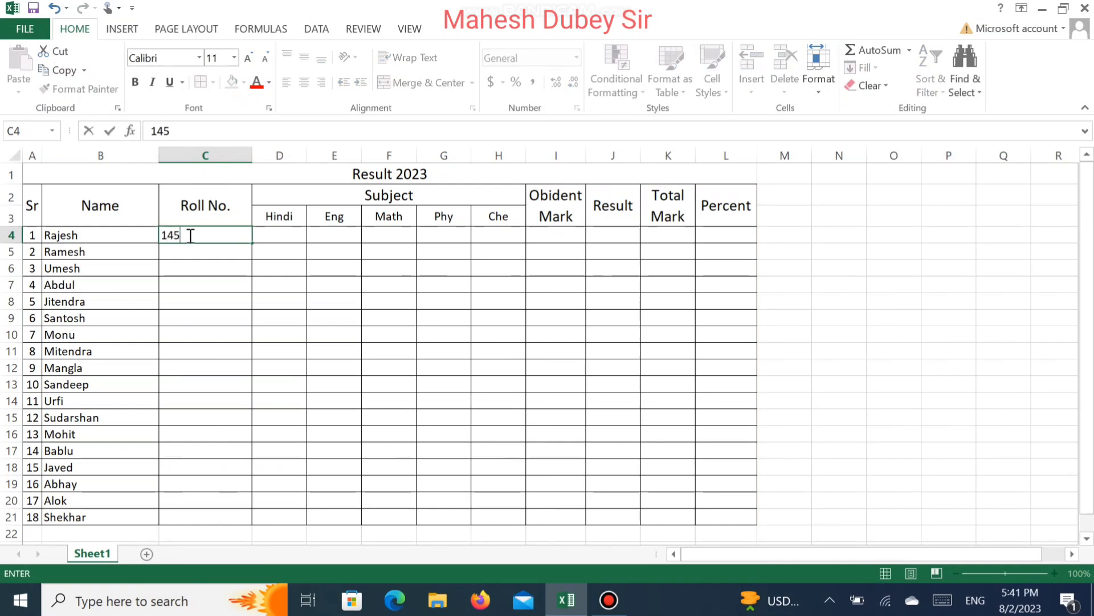
type("40989")
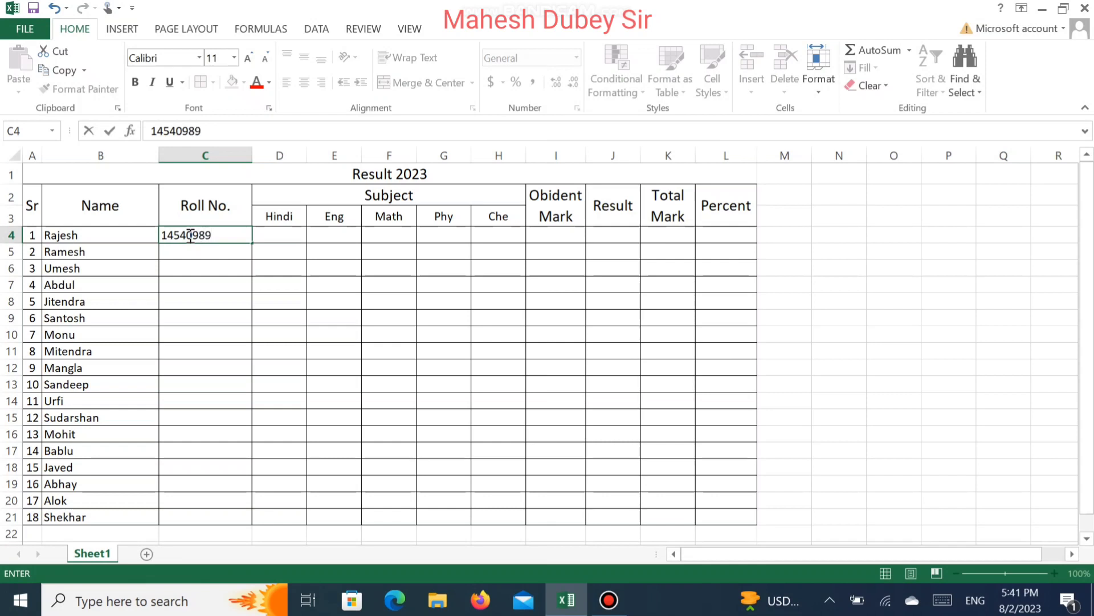
Copy the first student's roll number into C5 and change its last two digits to 90.
left_click(232, 250)
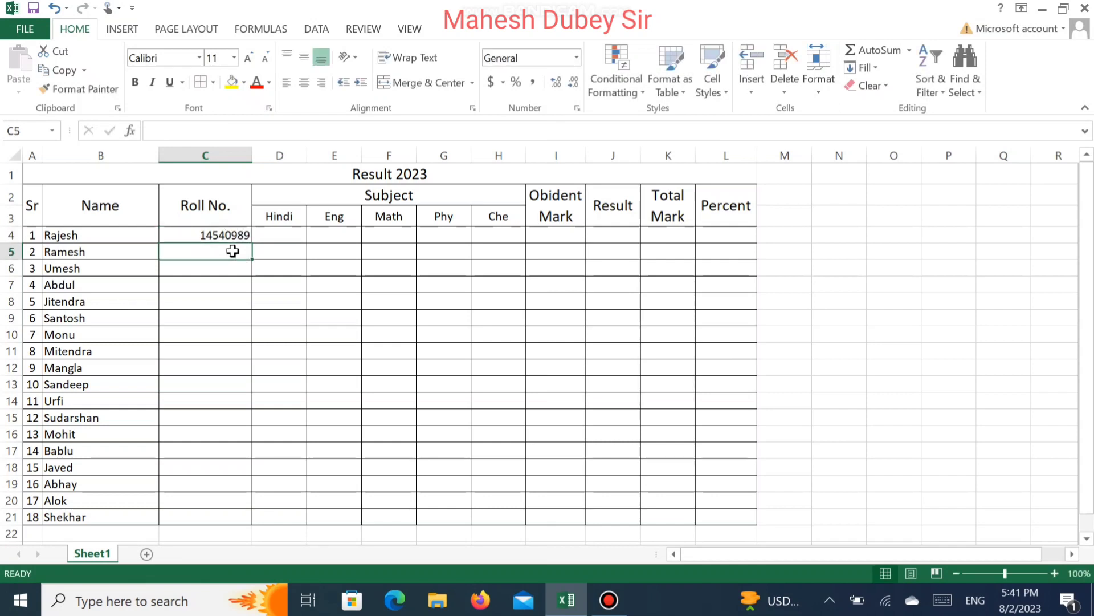
key("ctrl+d")
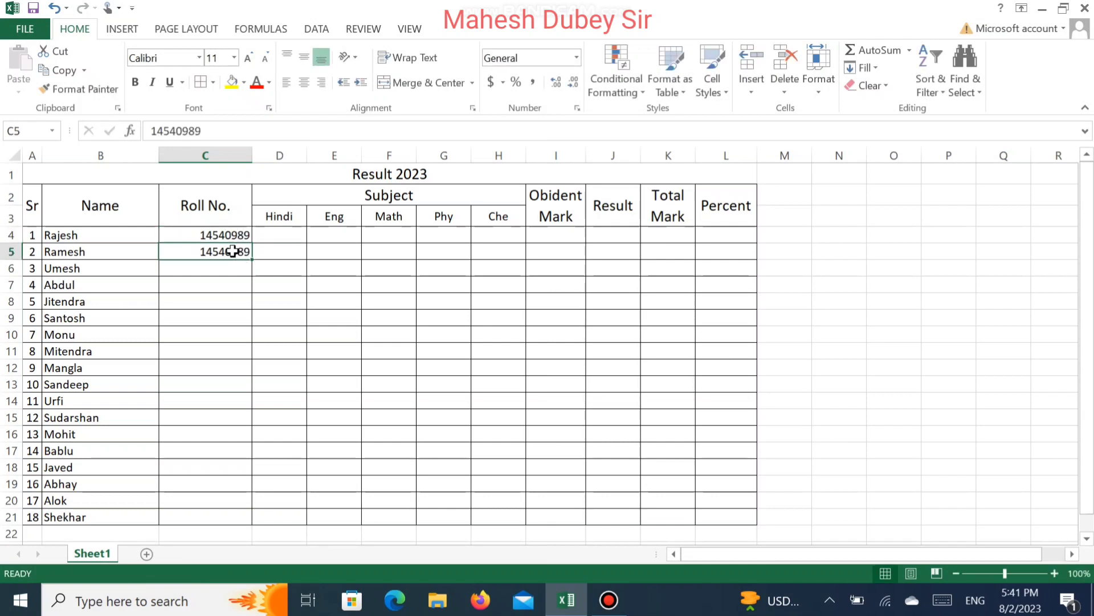
left_click(222, 129)
key("BackSpace")
key("BackSpace")
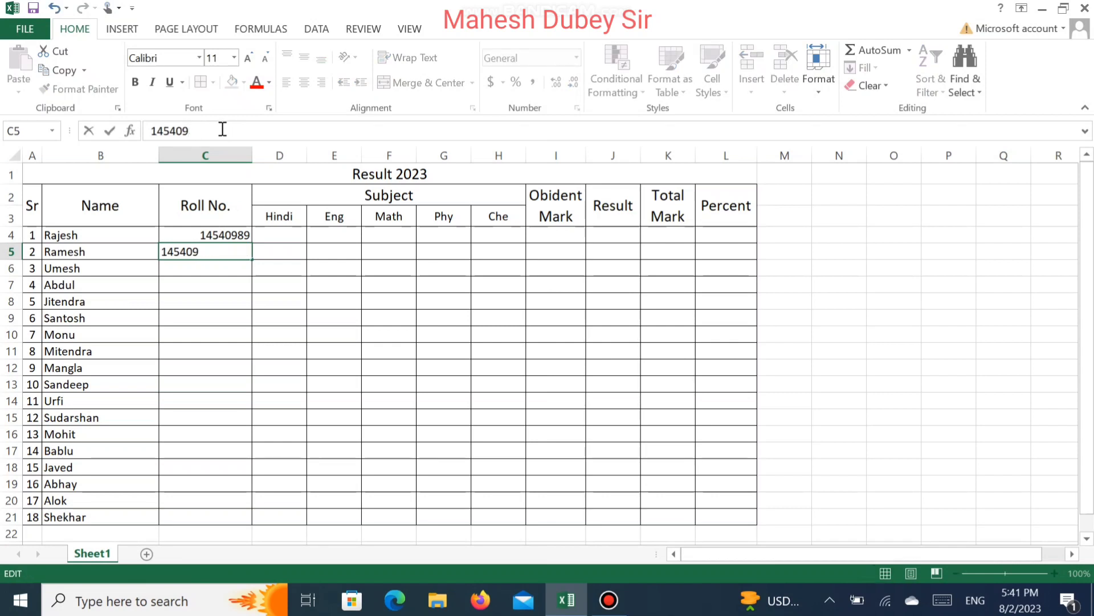
type("90")
key("Return")
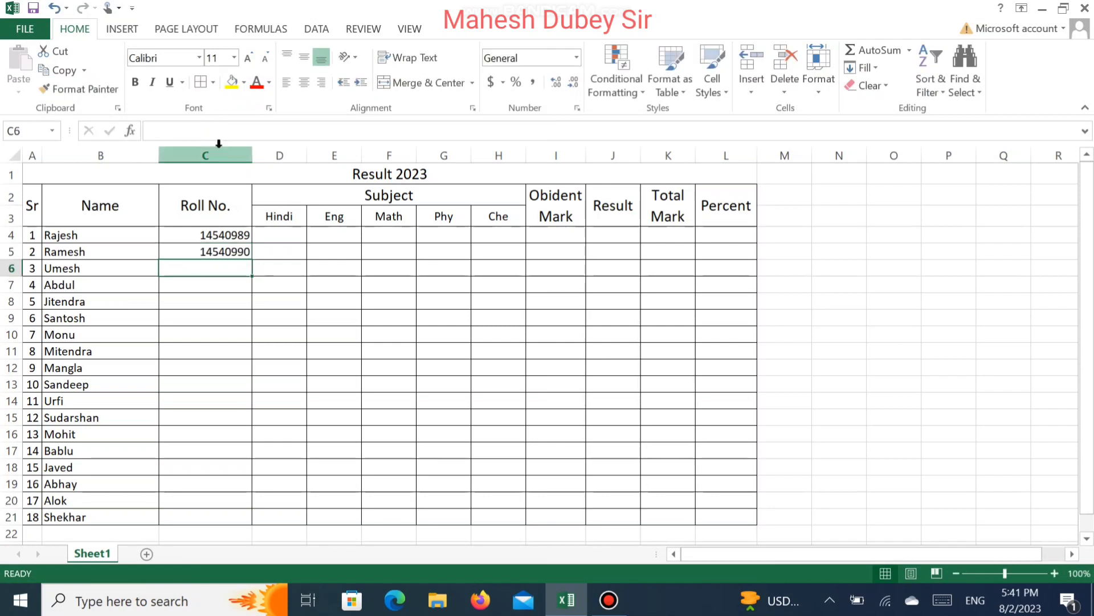
Continue the roll numbers as a consecutive series down to C21 and centre C4:C21.
left_click_drag(232, 238, 255, 521)
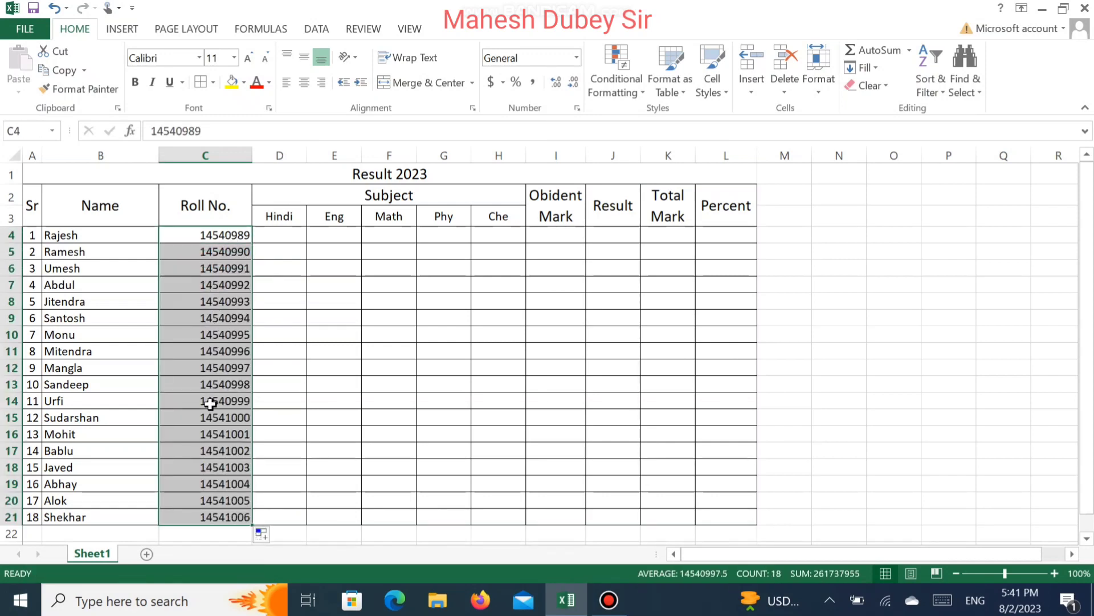
left_click(302, 84)
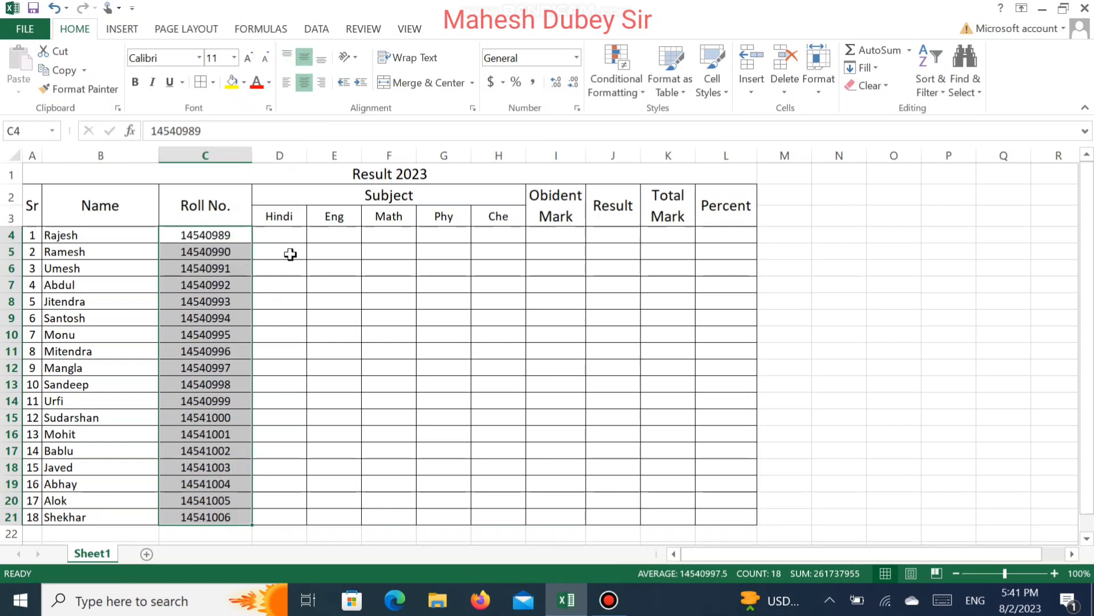
left_click(286, 235)
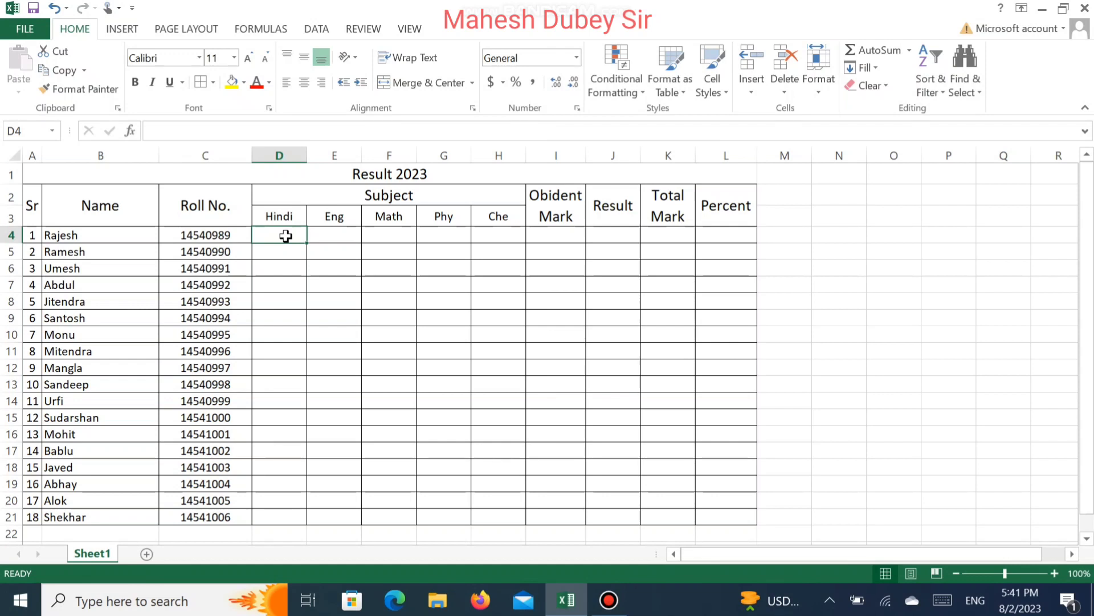
type("=")
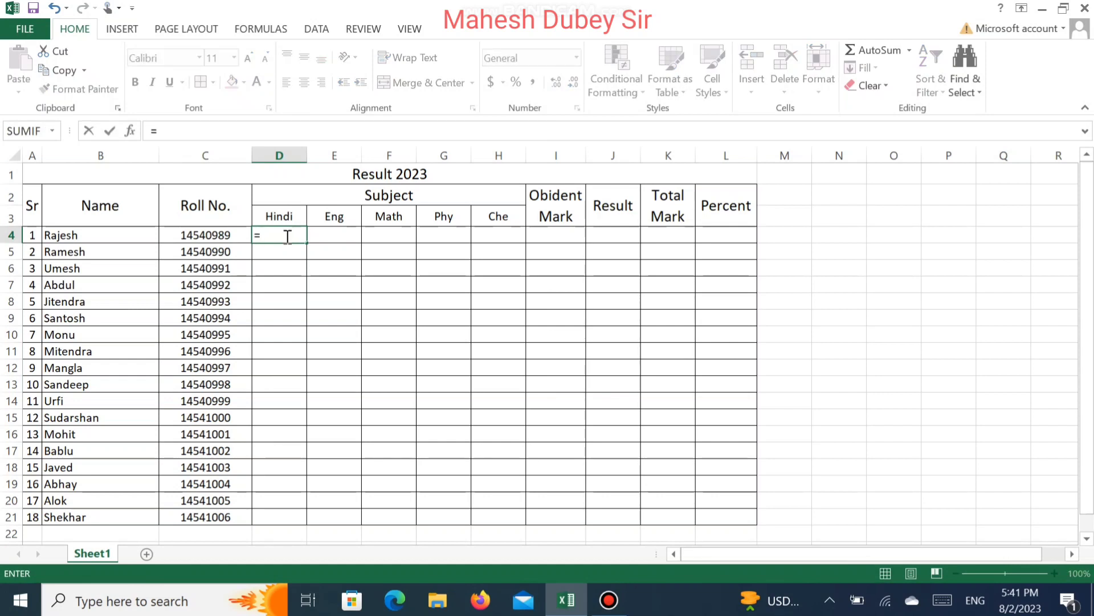
key("Escape")
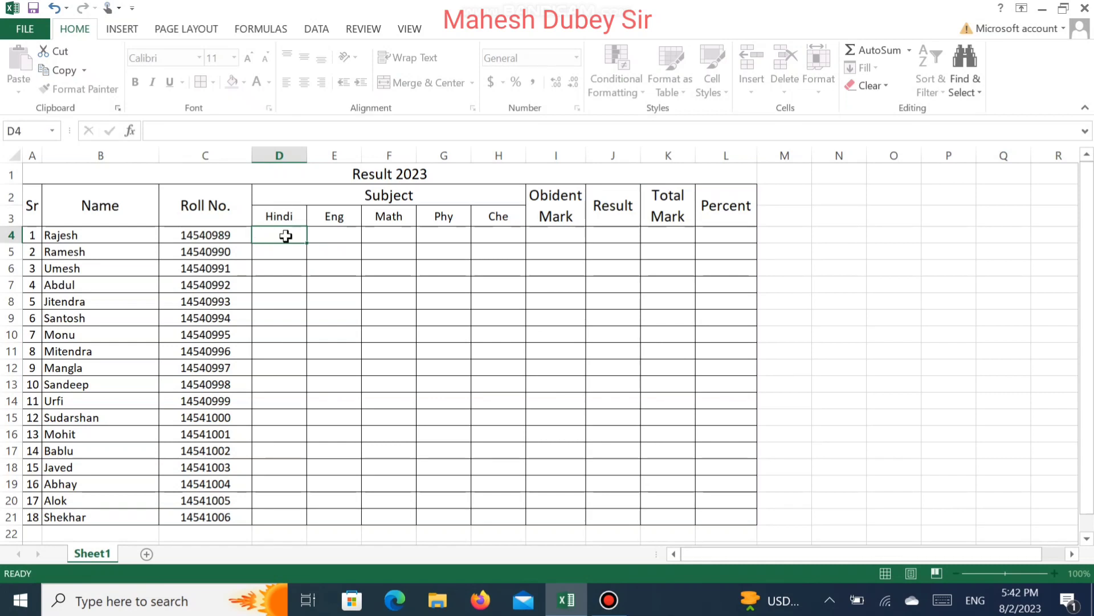
Try to fill the subject marks range D4:H21 with =RANDBETWEEN(33,99).
left_click_drag(288, 236, 507, 515)
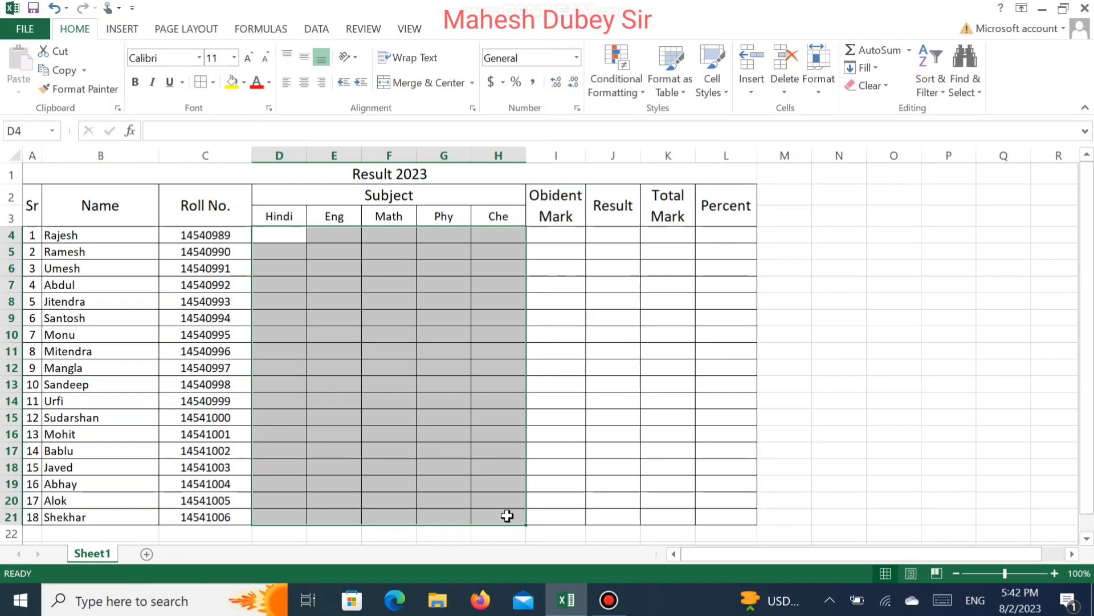
type("=")
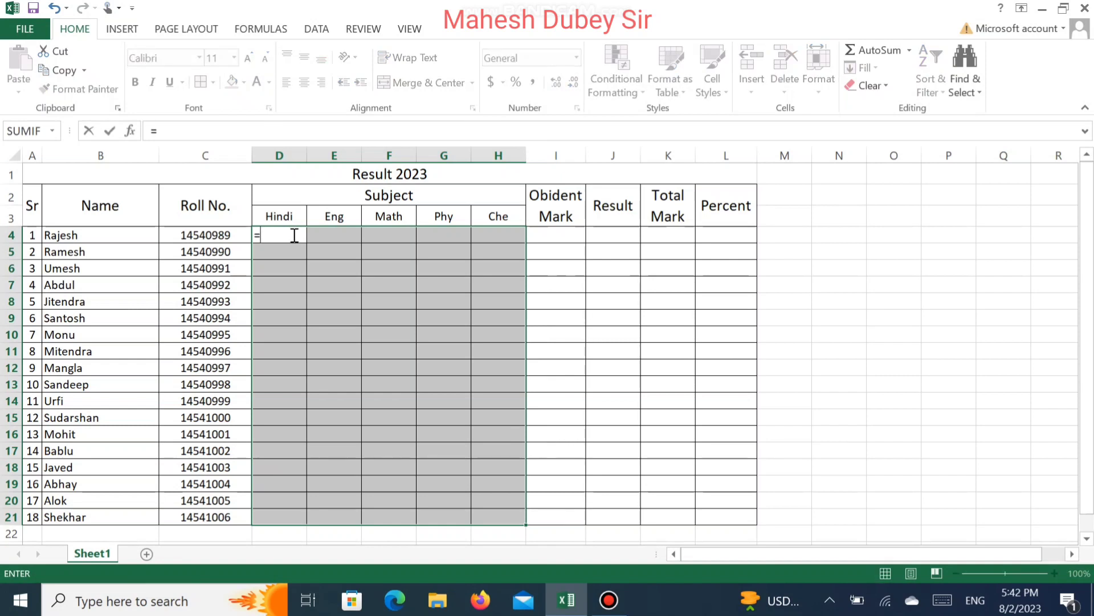
type("ra")
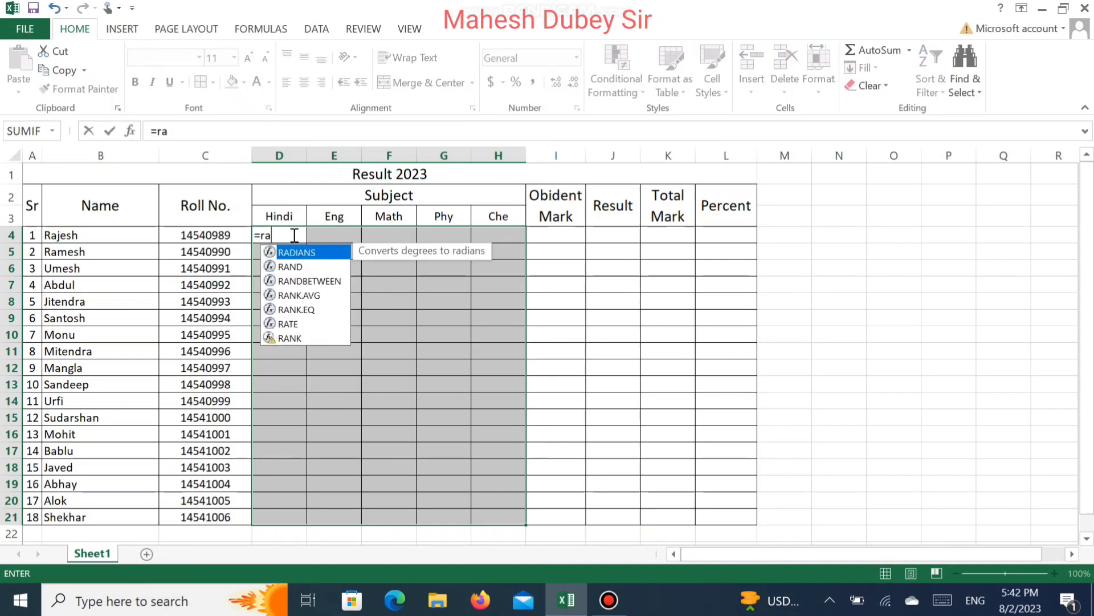
type("nd")
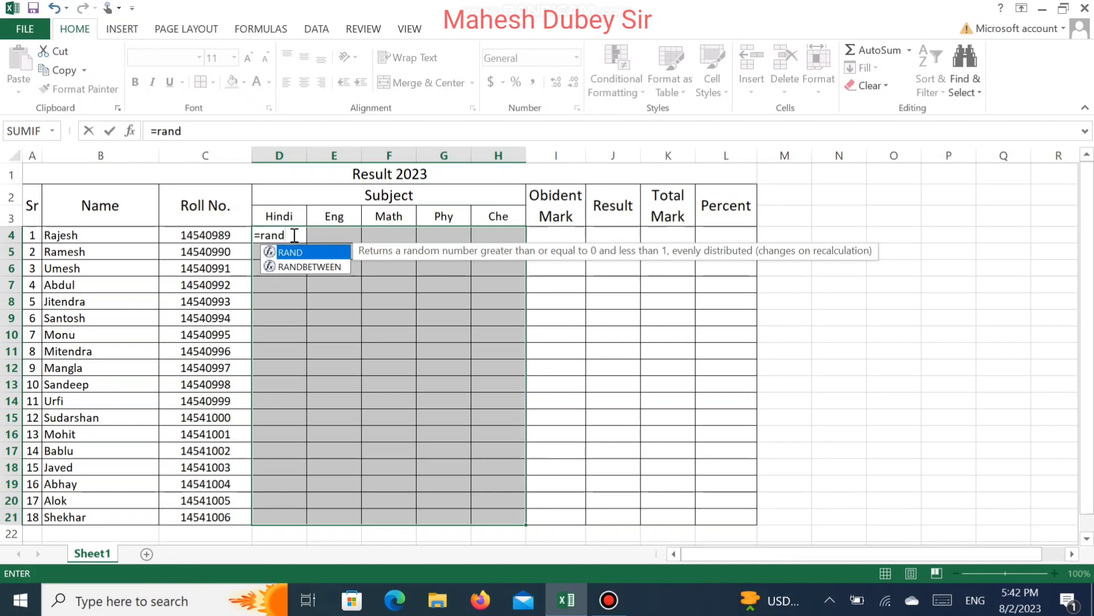
double_click(324, 266)
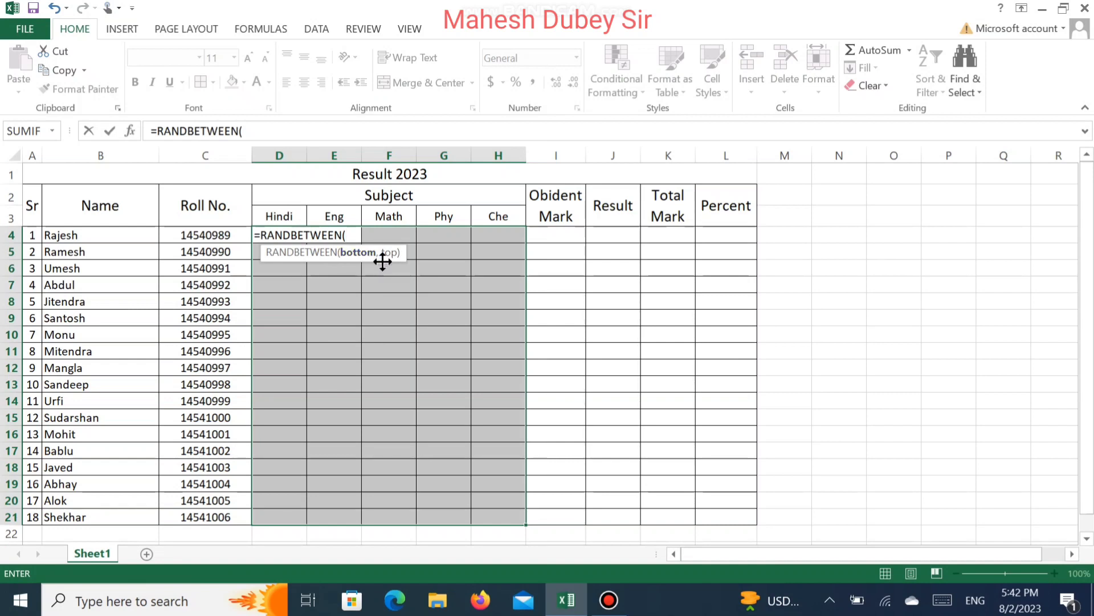
type("33,99")
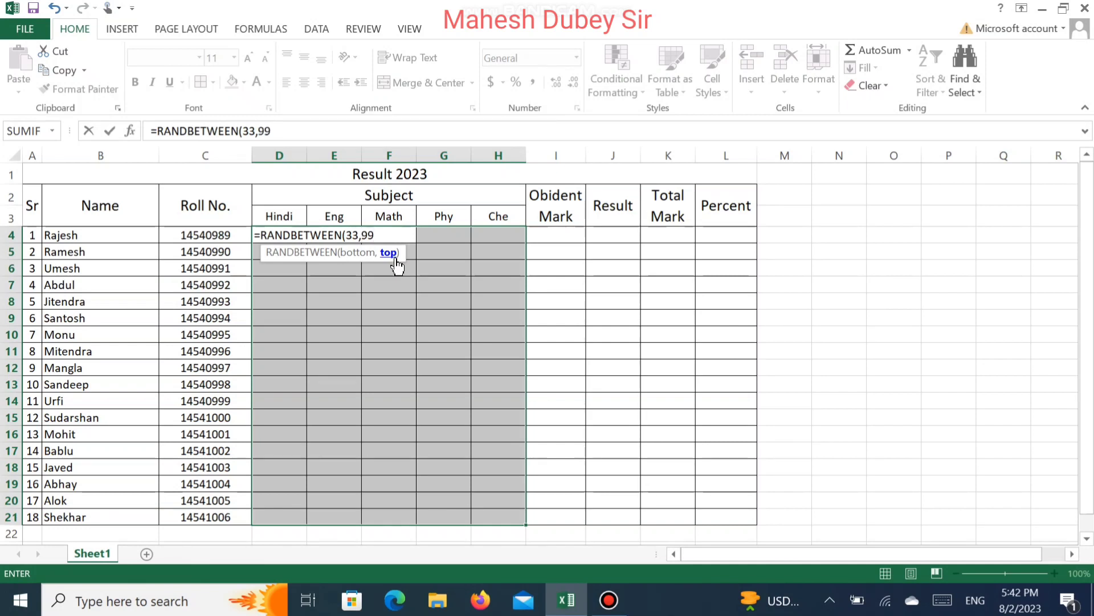
type(")")
key("Return")
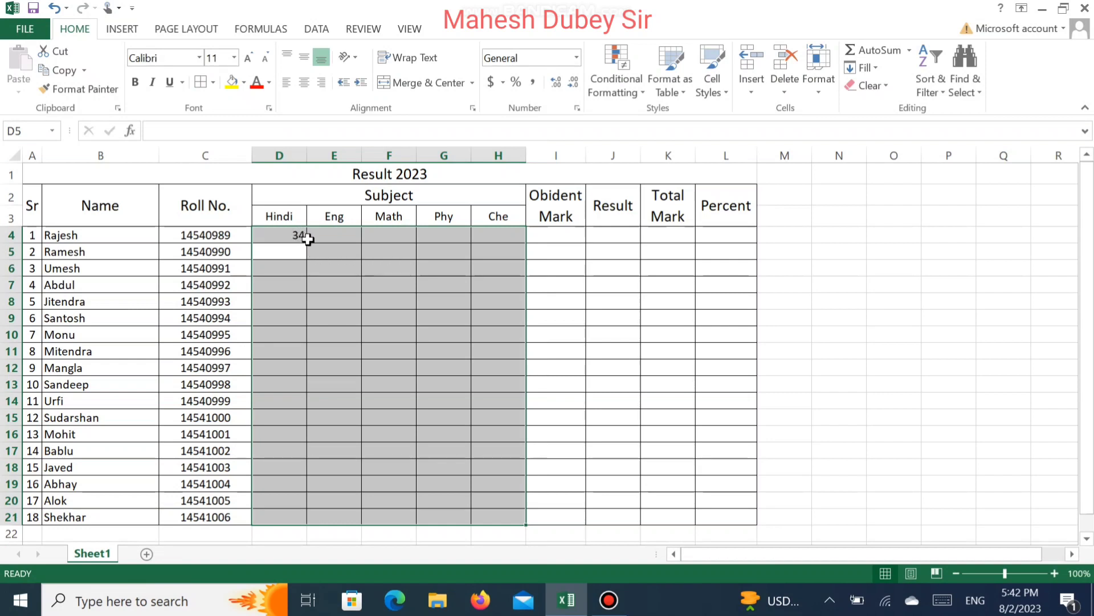
Re-enter the RANDBETWEEN formula in D4 and clear the cell.
left_click(298, 238)
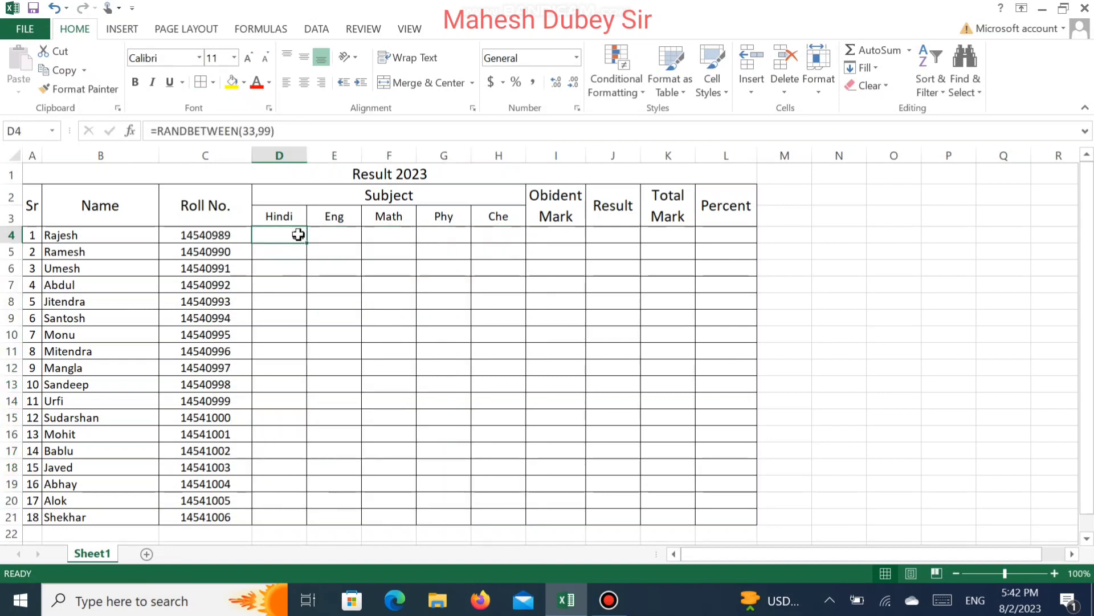
double_click(300, 236)
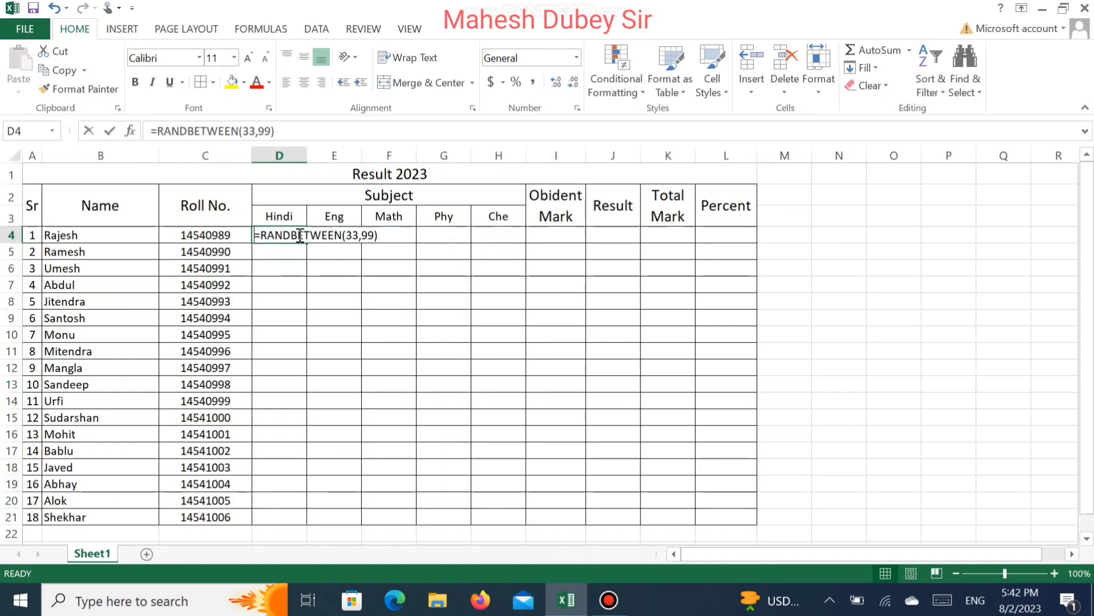
left_click(374, 236)
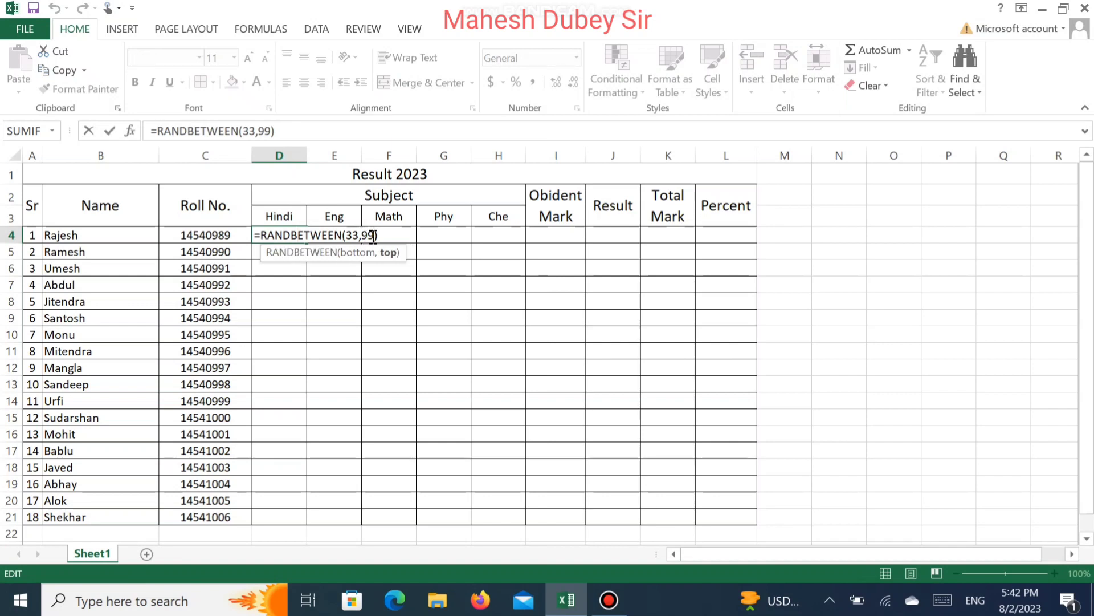
key("alt+Return")
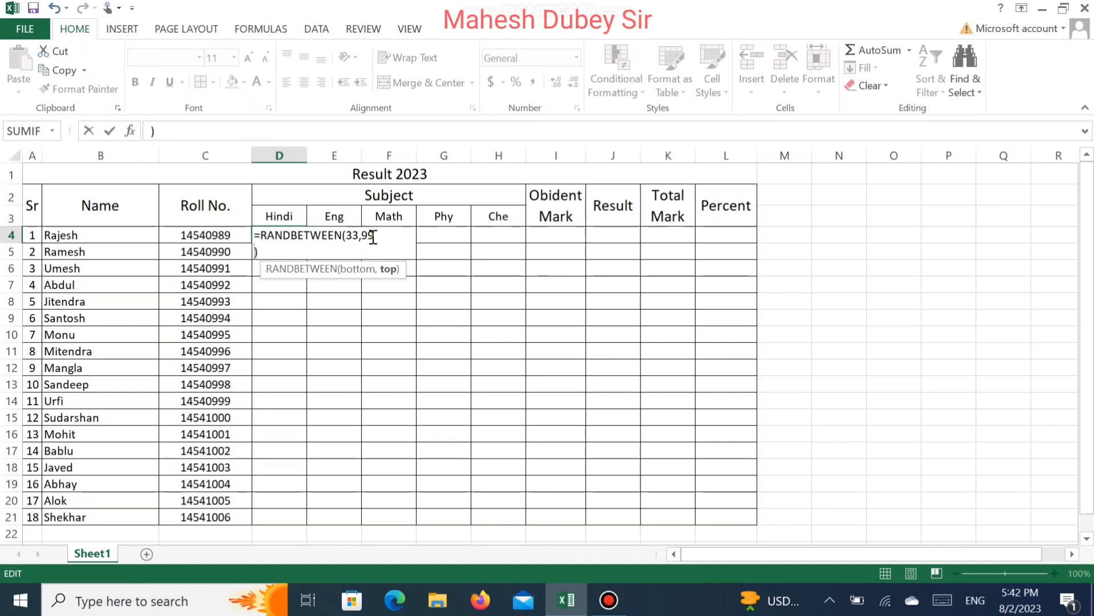
key("BackSpace")
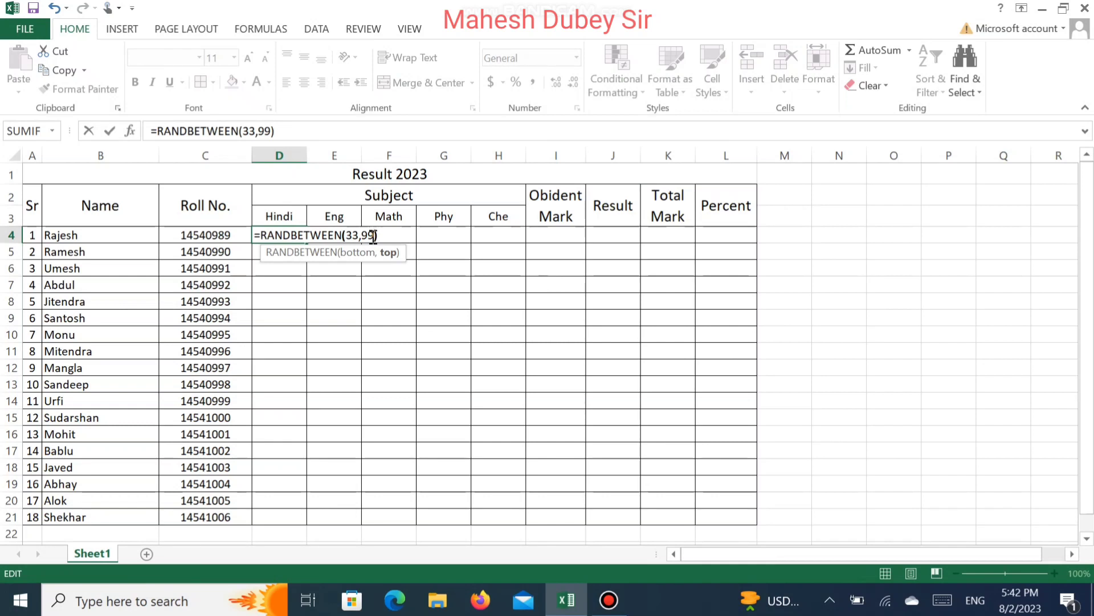
key("ctrl+Return")
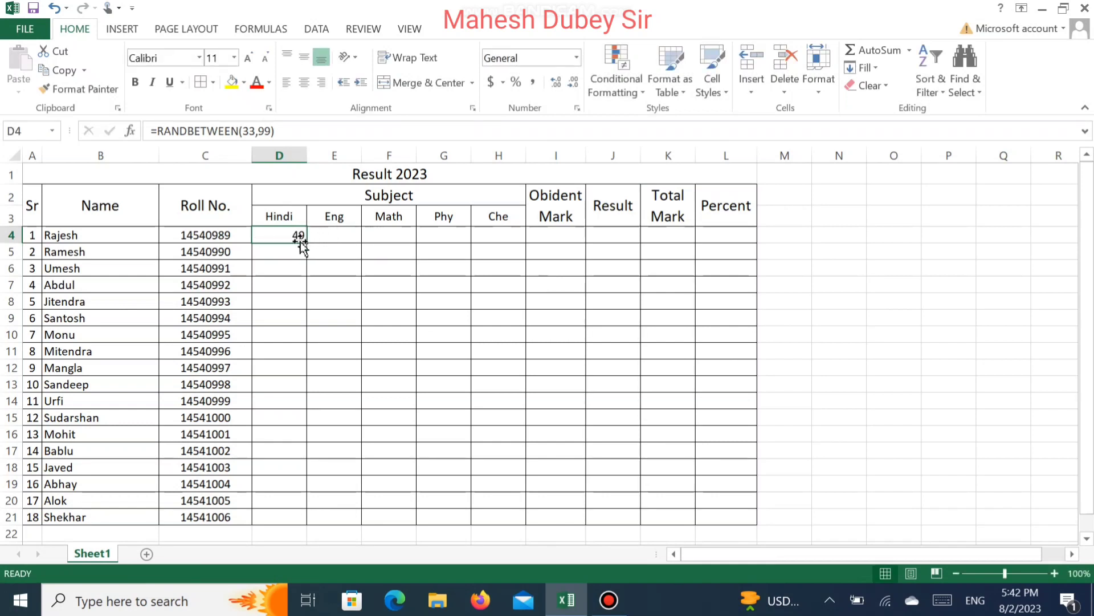
key("Delete")
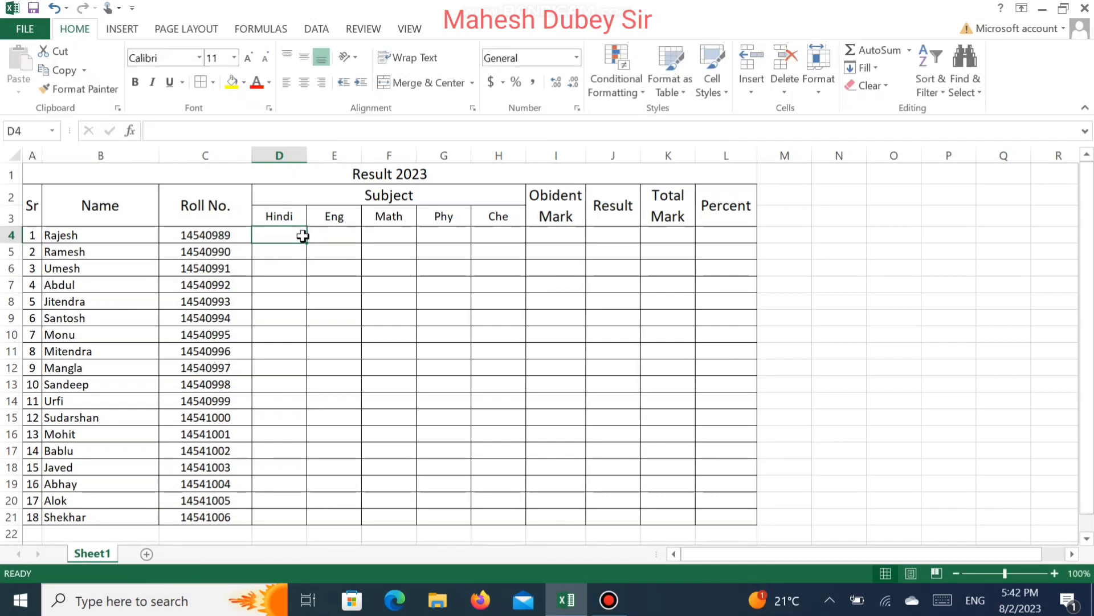
Fill all subject mark cells D4:H21 at once with =RANDBETWEEN(33,99).
left_click_drag(303, 236, 518, 515)
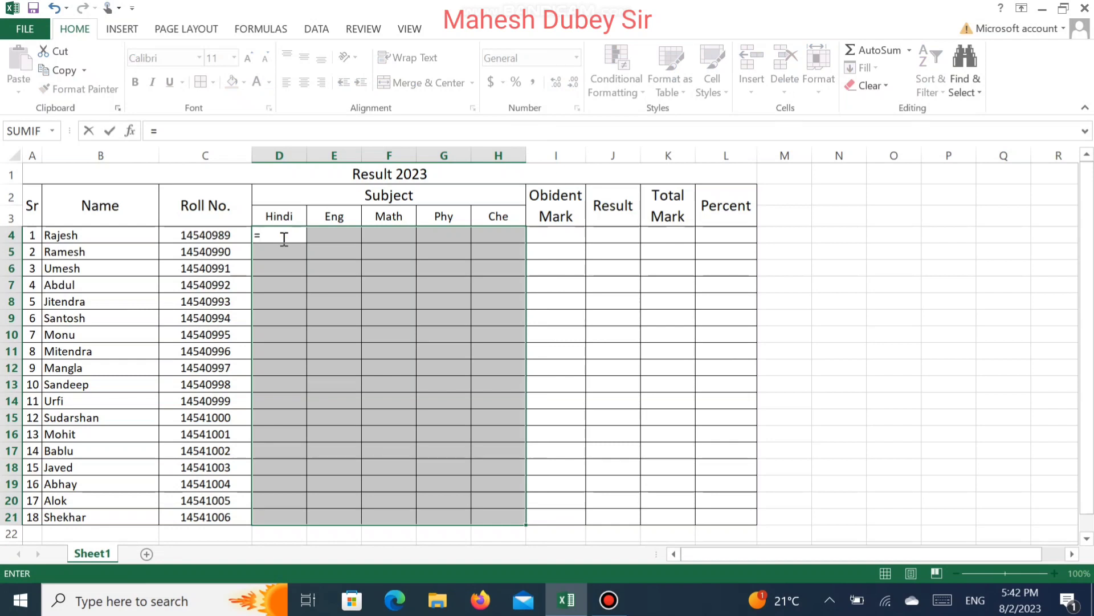
type("rand")
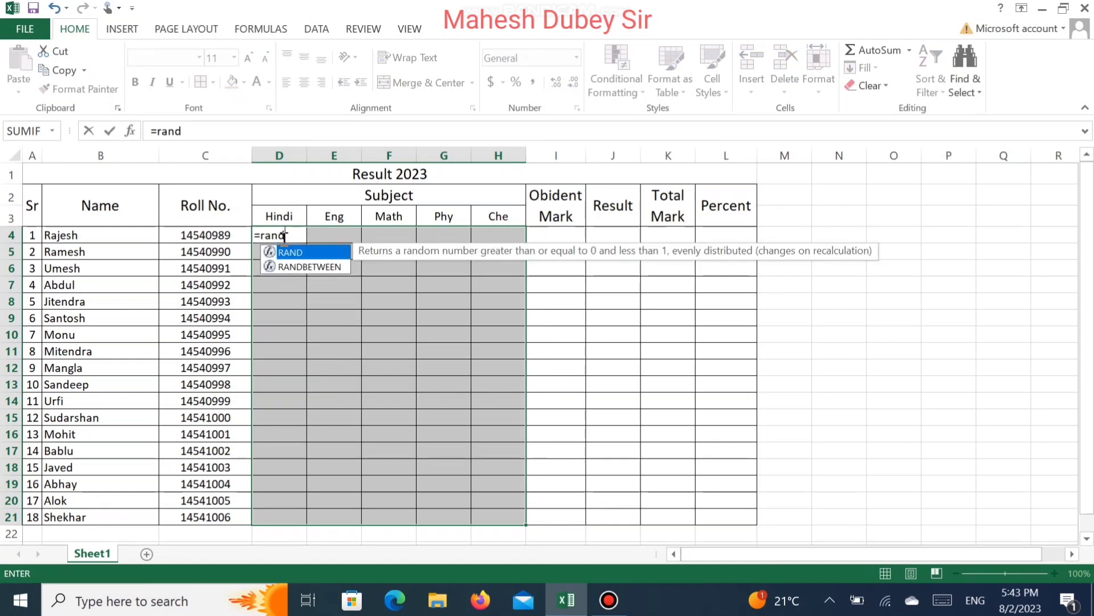
double_click(306, 264)
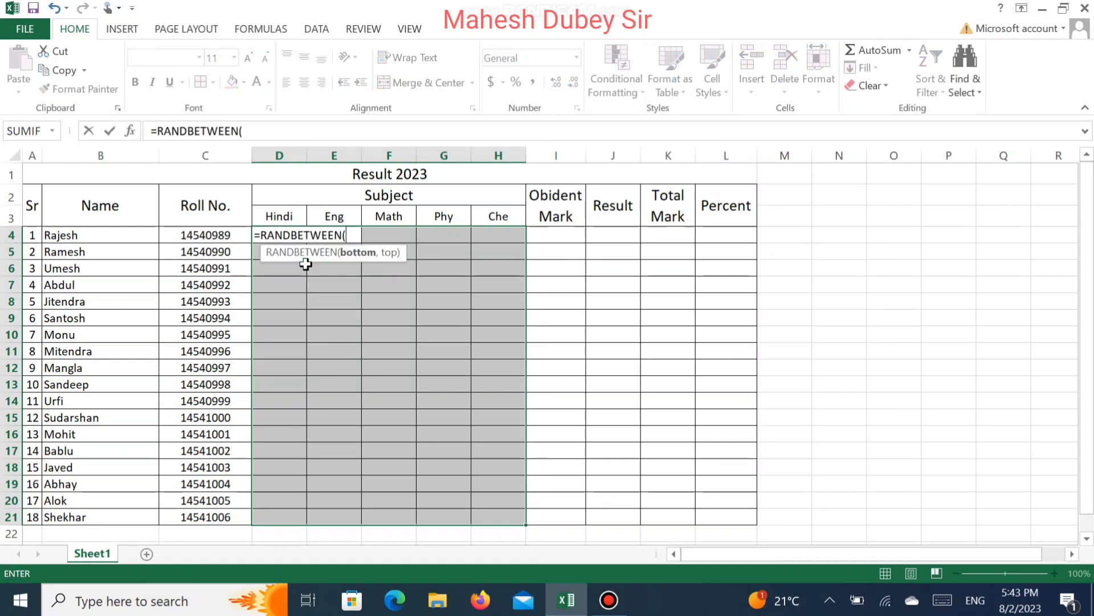
type("33,99")
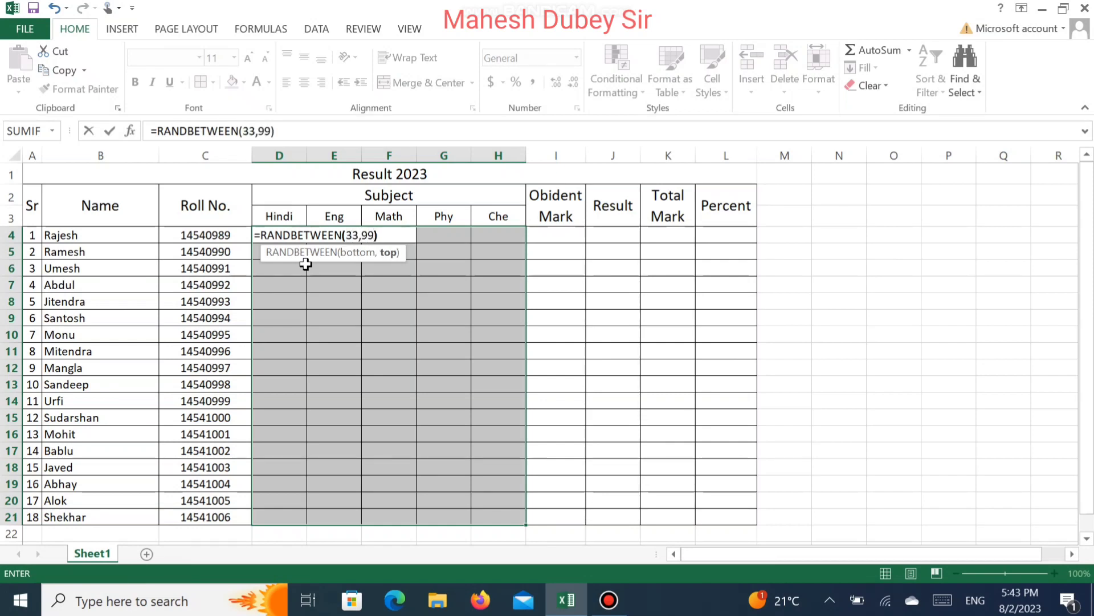
key("ctrl+Return")
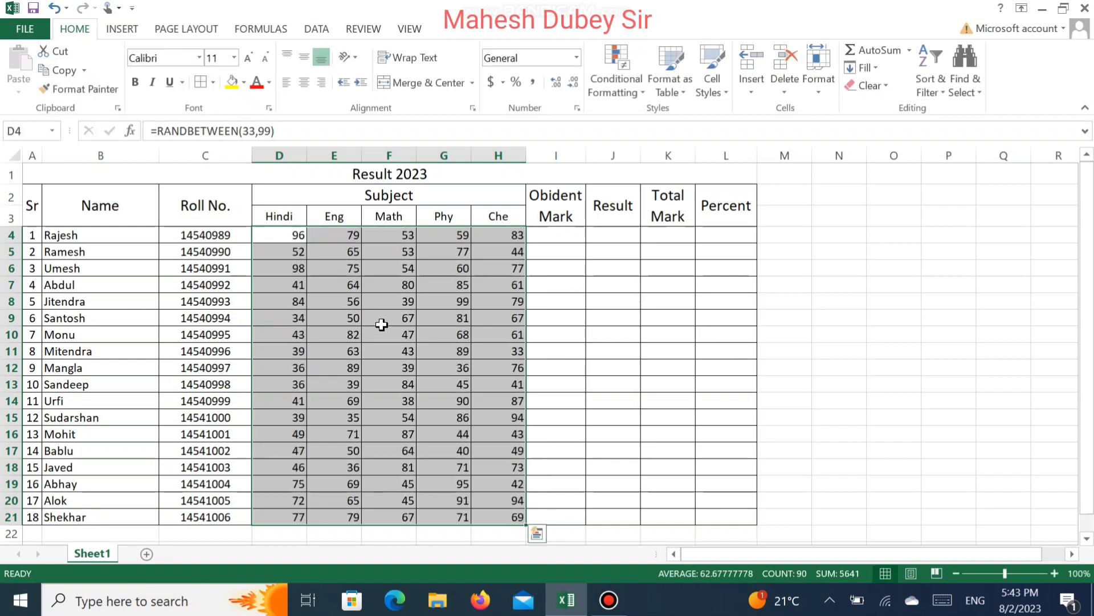
Centre the subject marks in D4:H21.
left_click(405, 353)
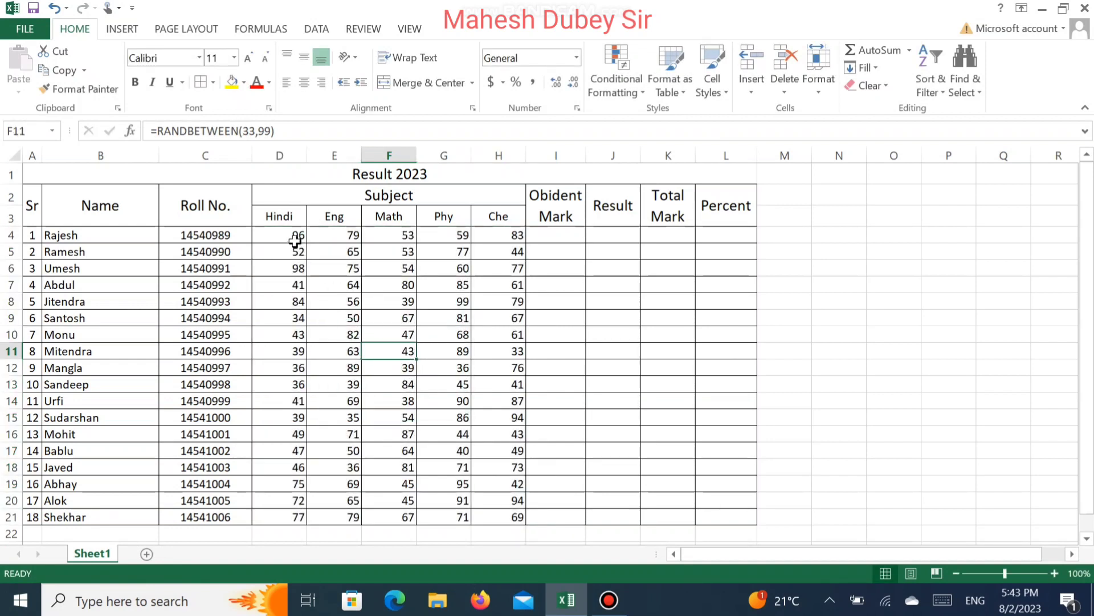
left_click_drag(295, 242, 498, 517)
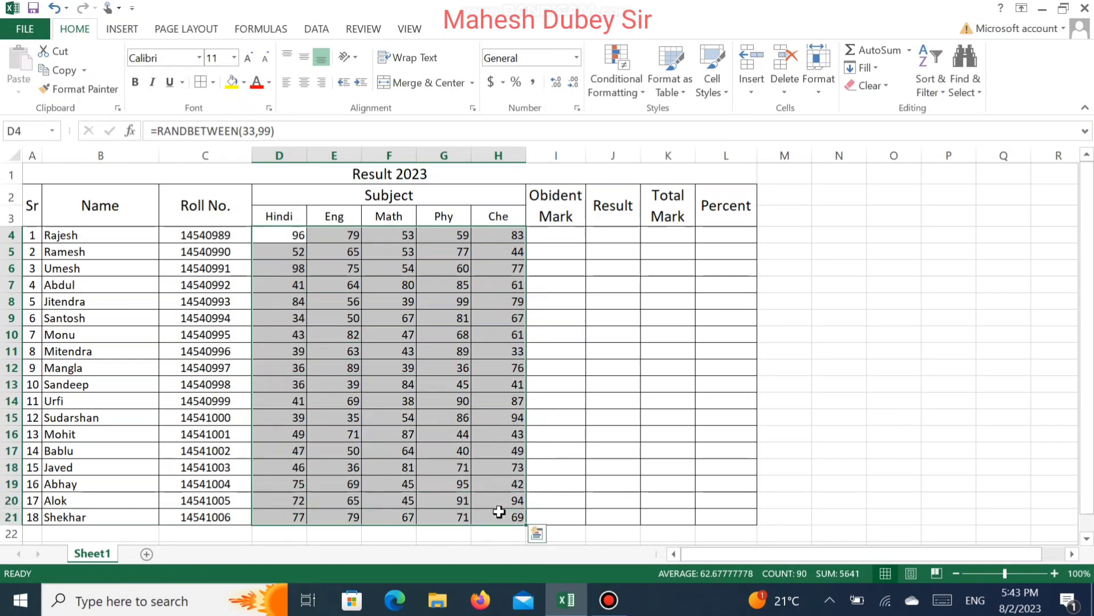
left_click(304, 83)
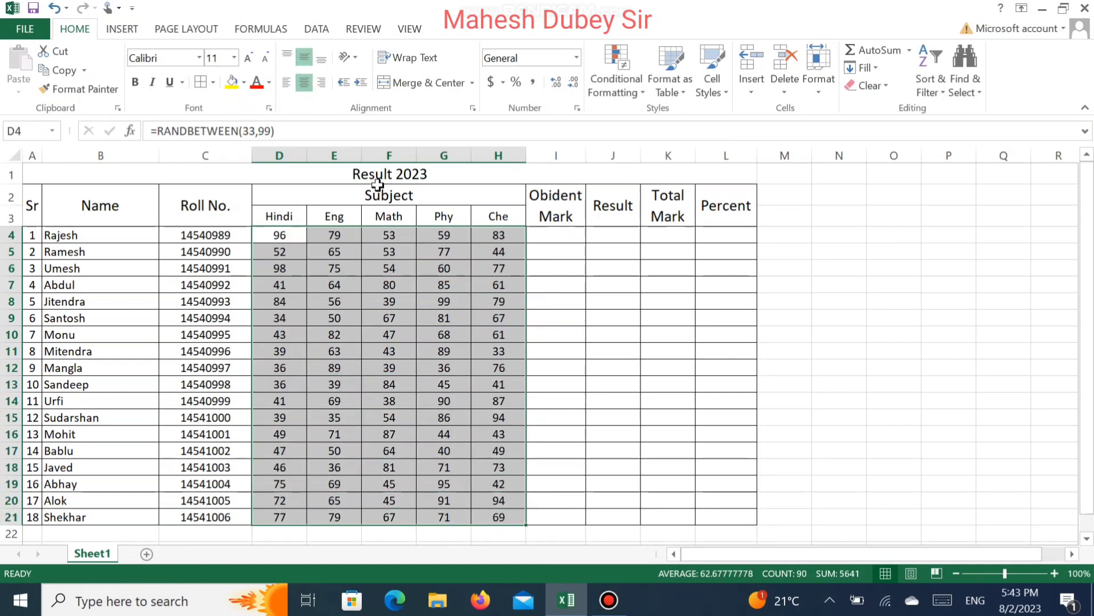
left_click(557, 248)
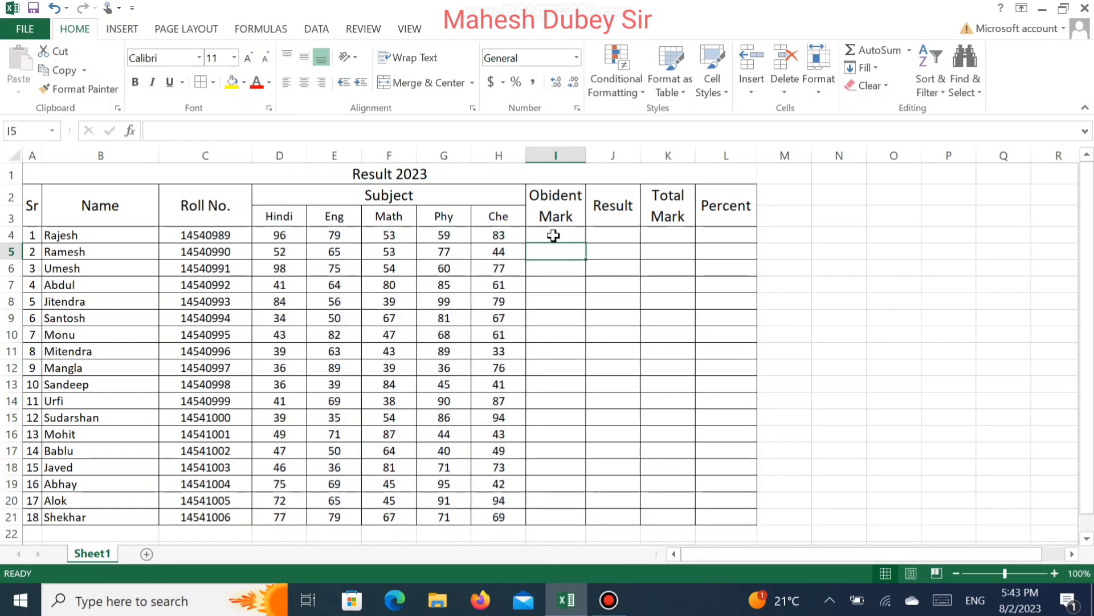
left_click(554, 236)
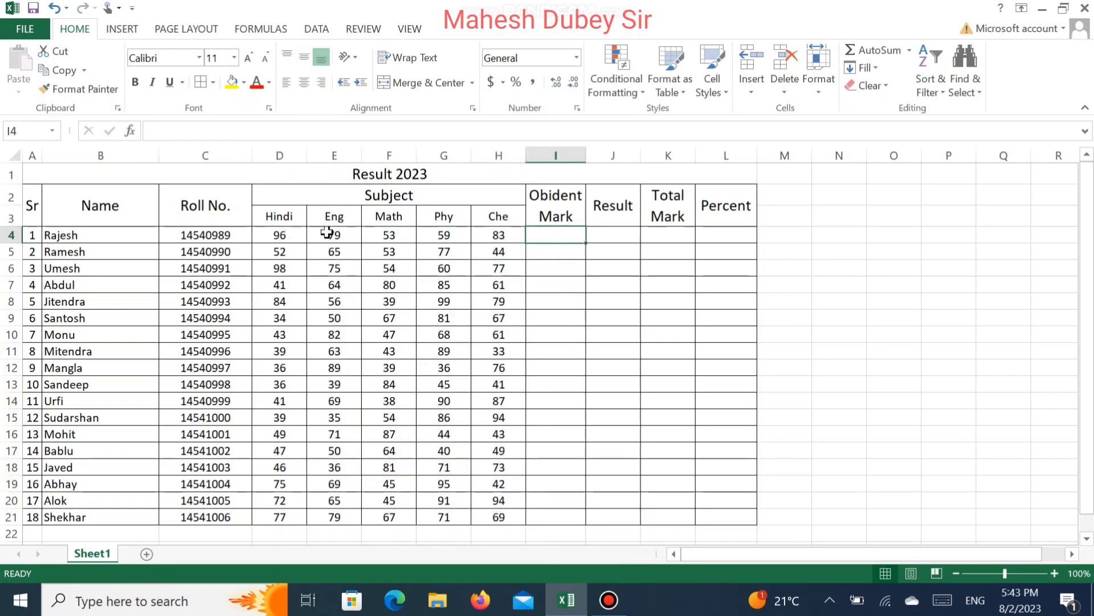
left_click_drag(285, 234, 390, 267)
left_click_drag(473, 321, 497, 519)
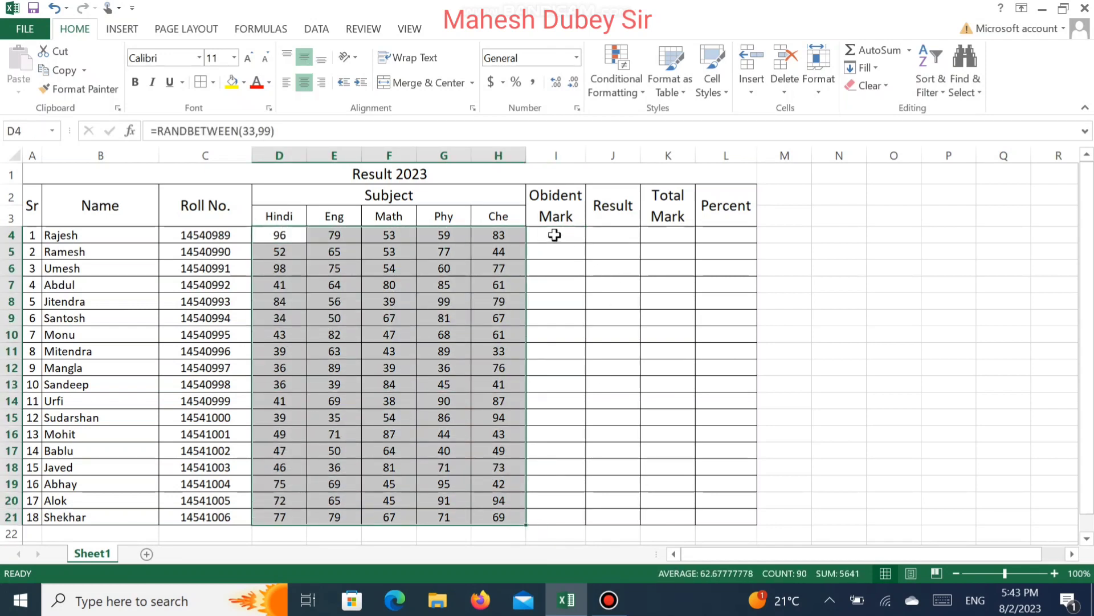
left_click(554, 235)
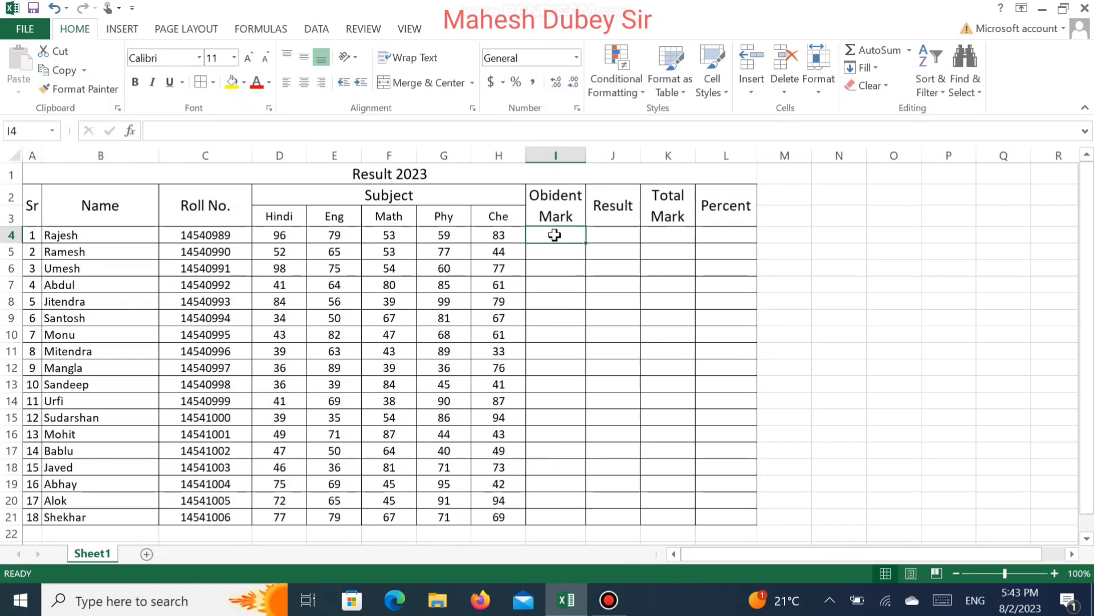
key("F9")
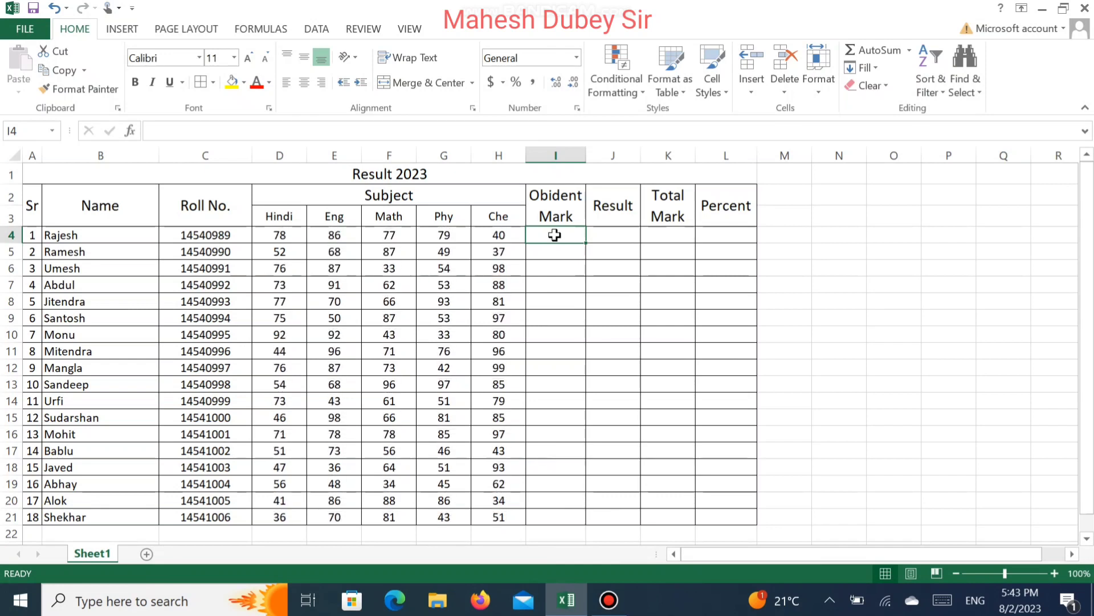
key("alt+=")
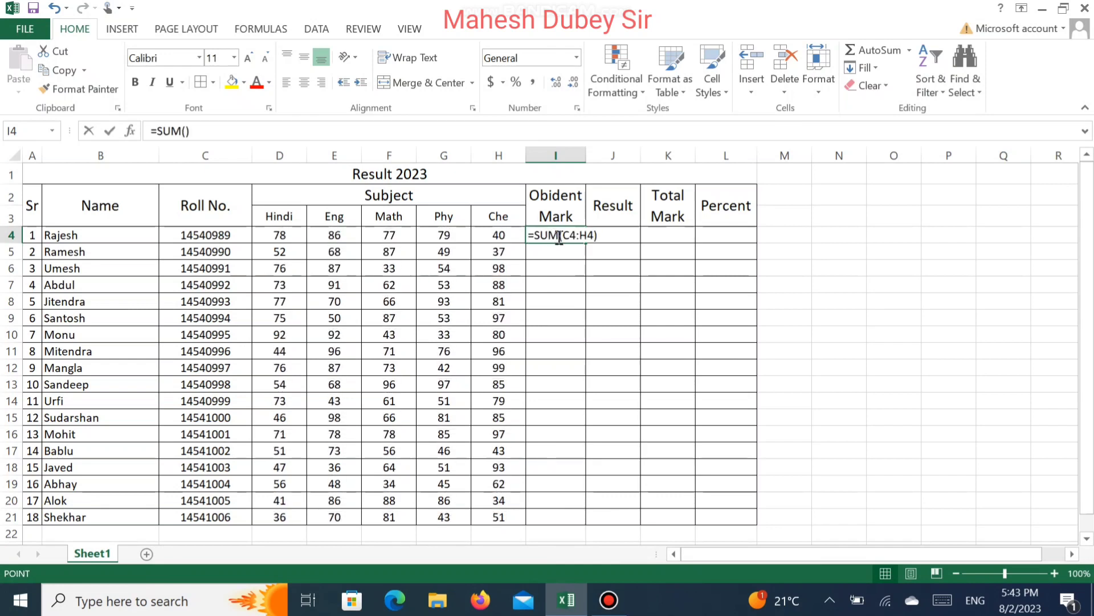
key("Escape")
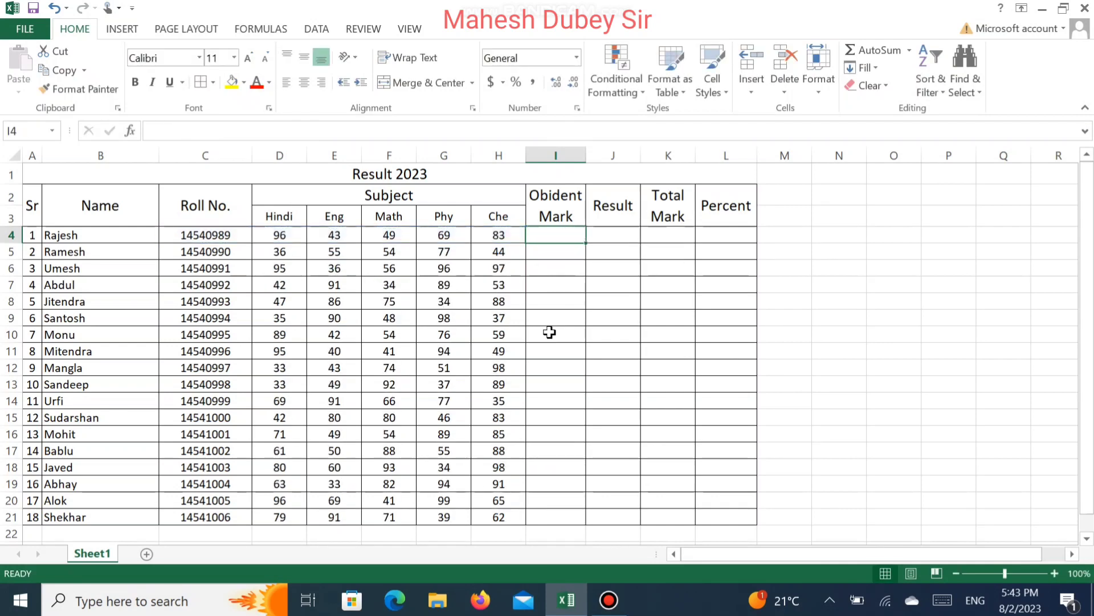
Total the first student's five subject marks in I4 with =SUM(D4:H4) and fill the formula down to I21.
key("alt+=")
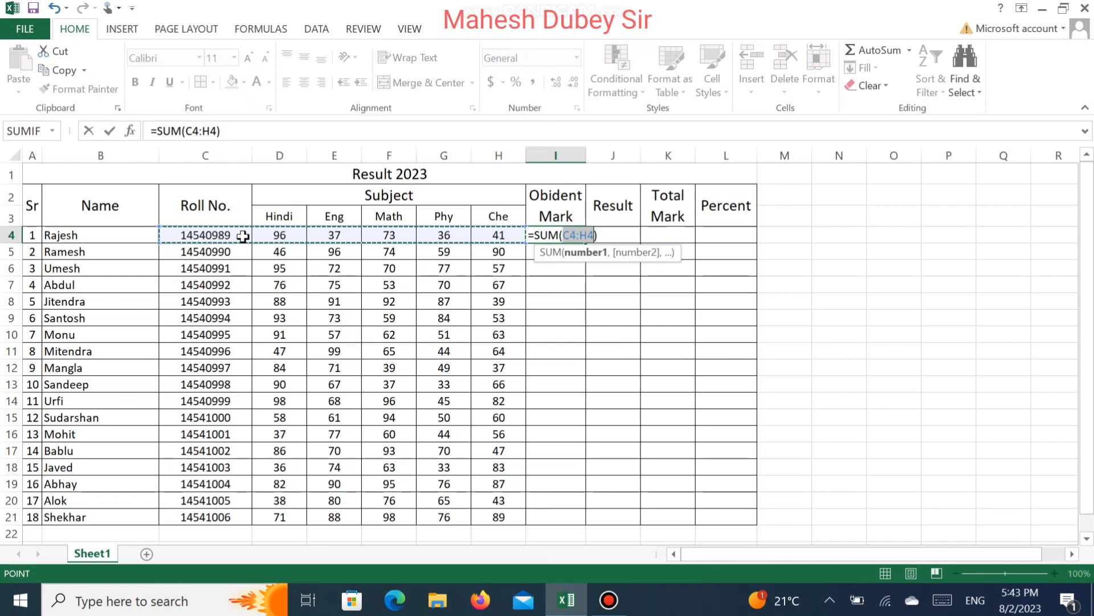
left_click(576, 236)
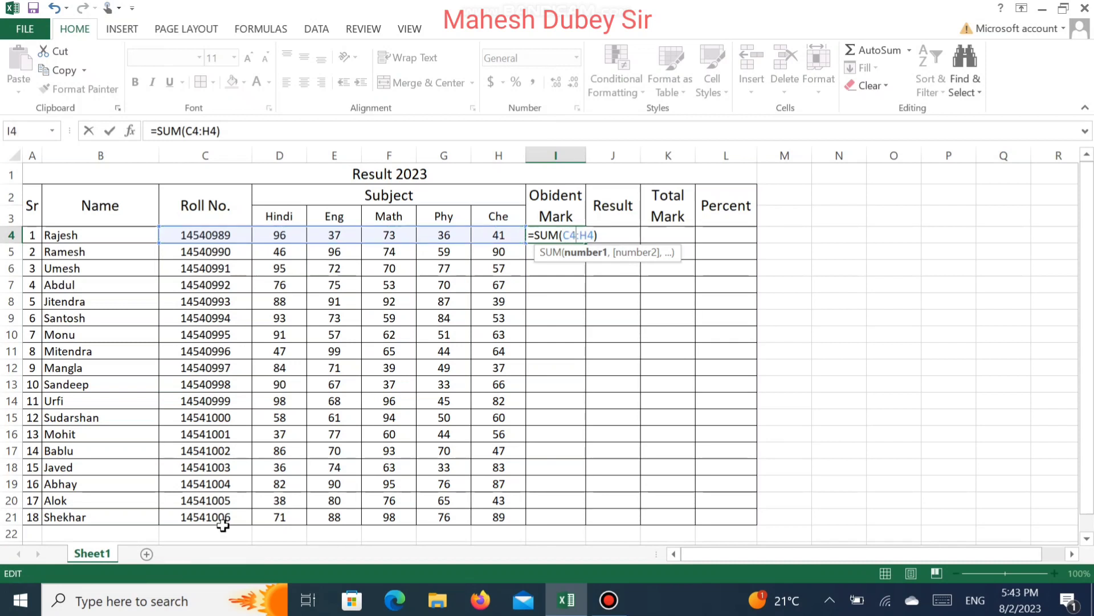
key("BackSpace")
type("d")
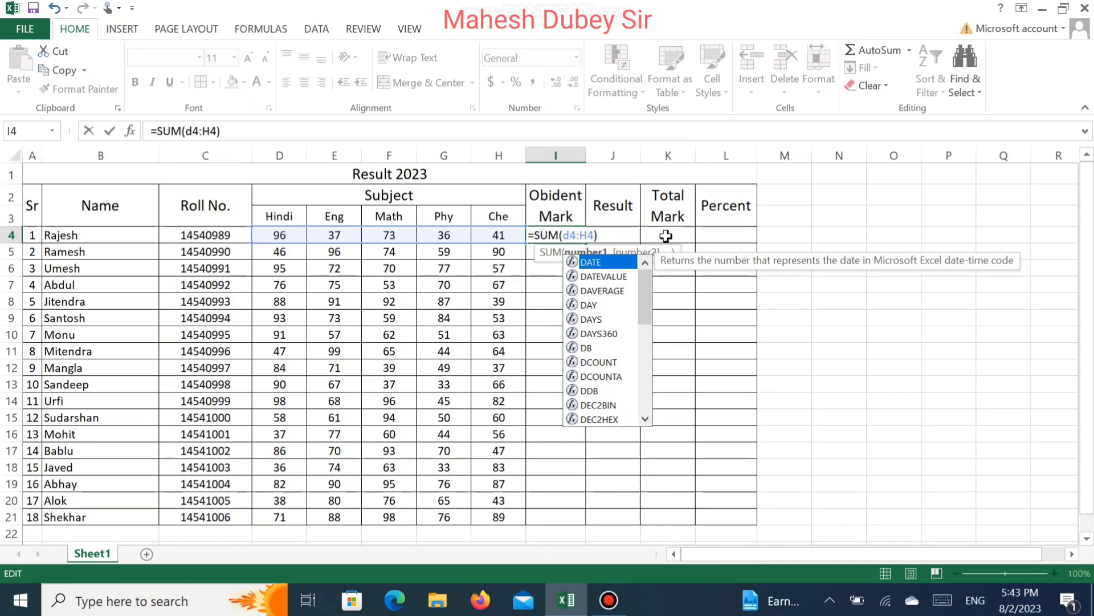
key("ctrl+Return")
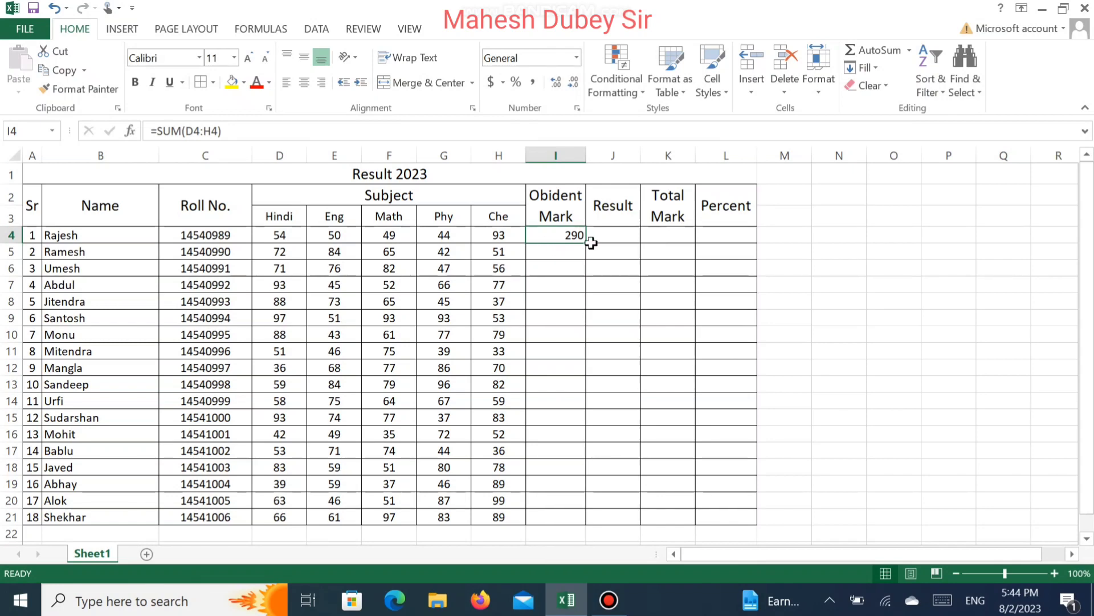
left_click_drag(585, 242, 586, 523)
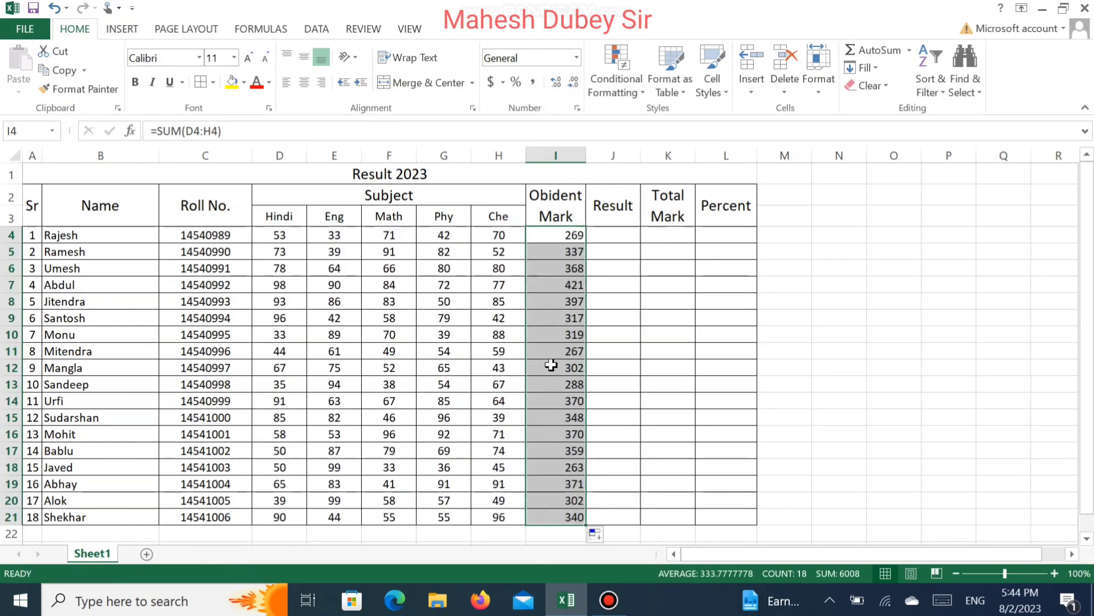
Enter 500 as the total mark in K4 and fill it down to K21.
left_click(614, 242)
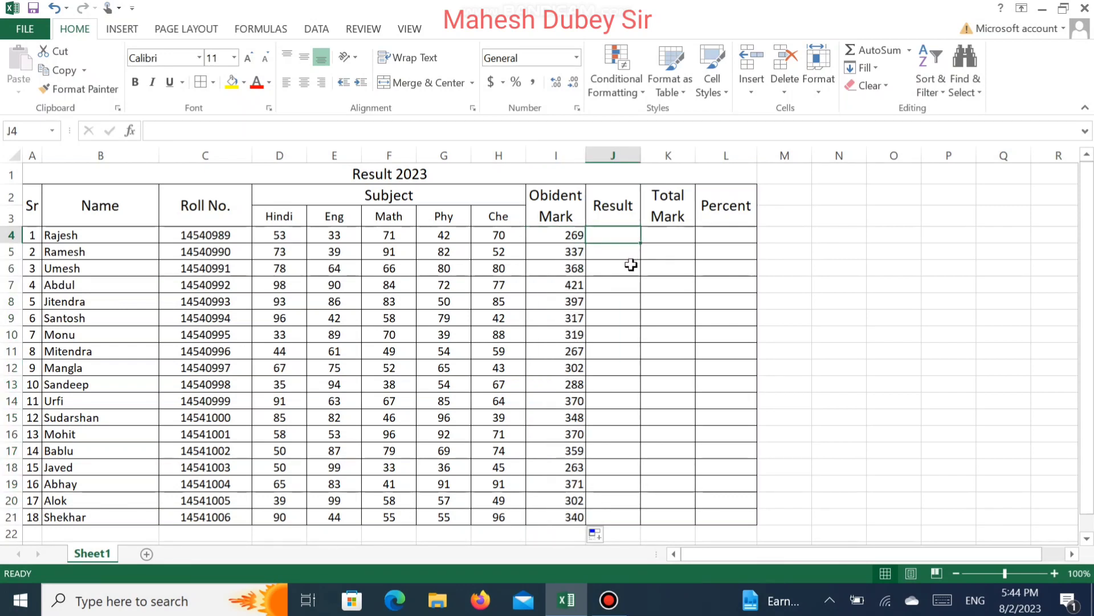
left_click(677, 234)
type("1")
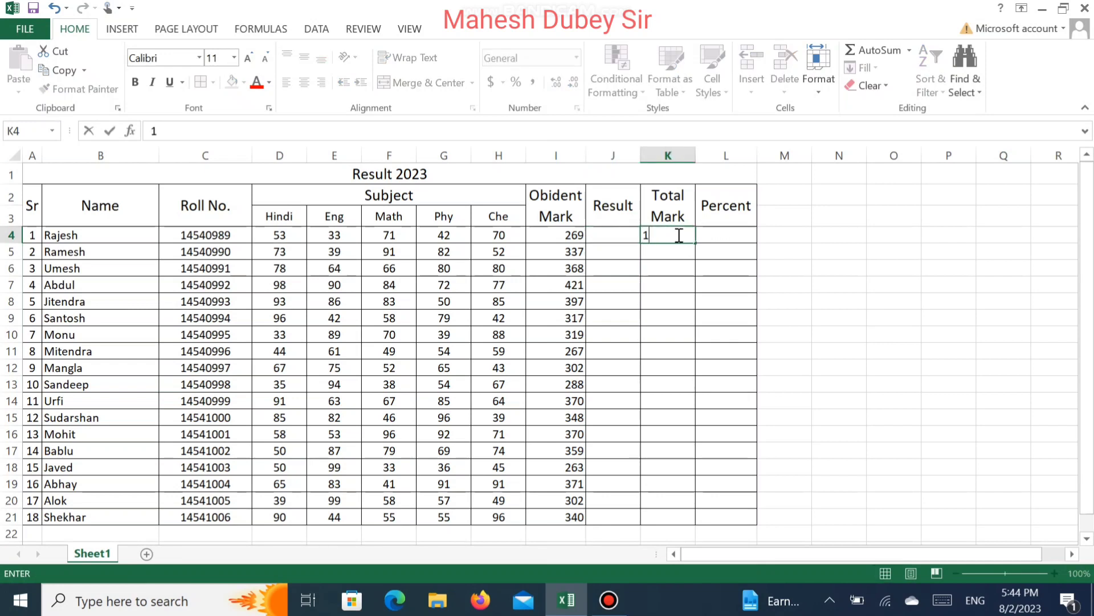
type("00")
key("BackSpace")
key("BackSpace")
key("BackSpace")
type("500")
left_click_drag(696, 244, 701, 502)
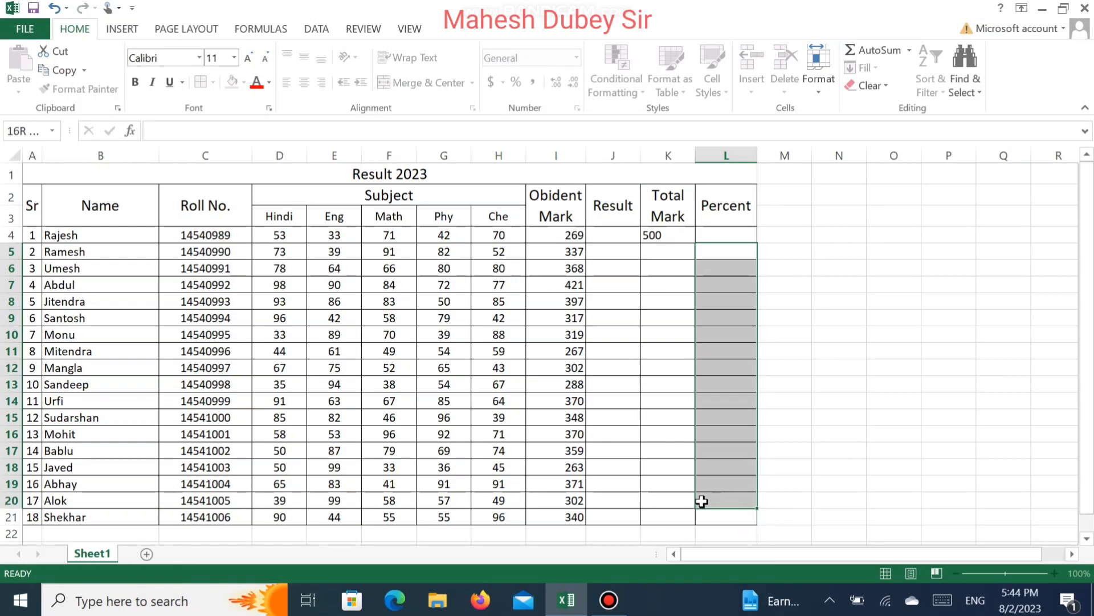
left_click(660, 237)
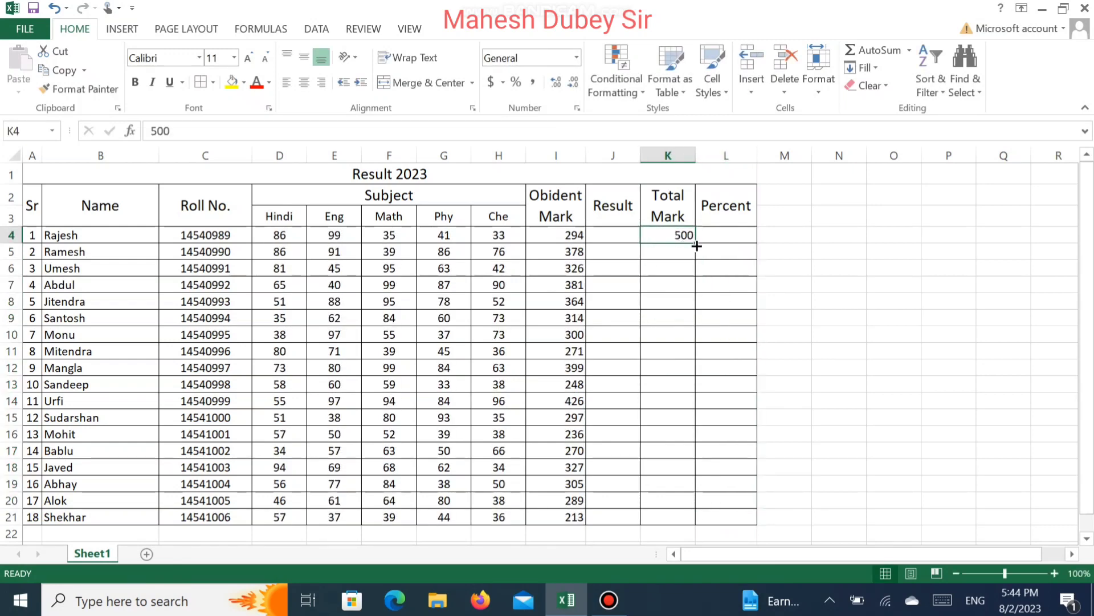
left_click_drag(695, 244, 684, 529)
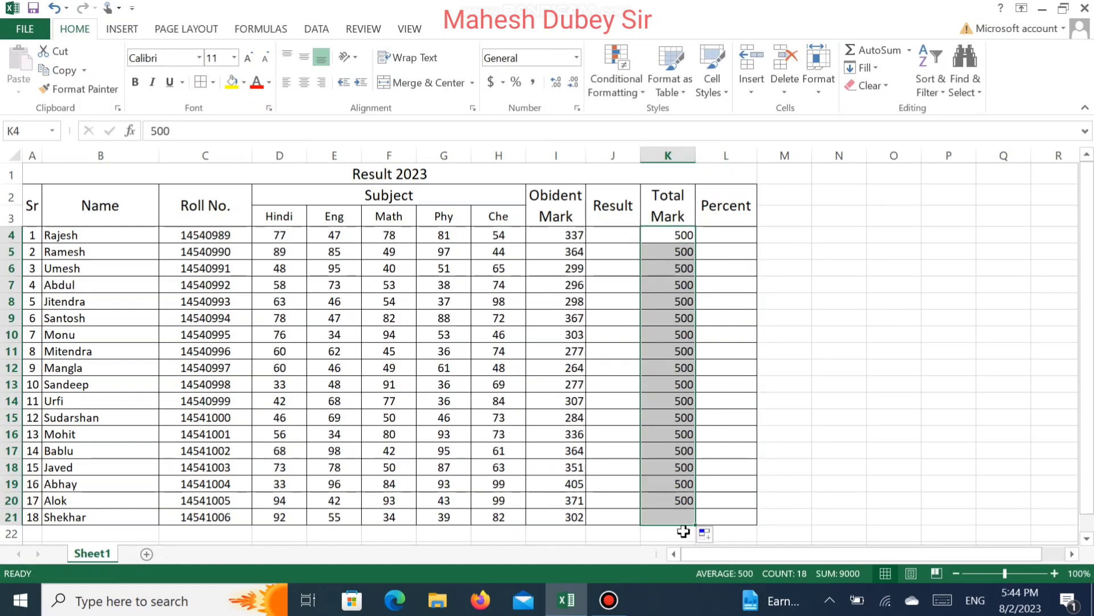
Calculate the percent in L4 with =I4*100/K4 and fill the formula down to L21.
left_click(726, 236)
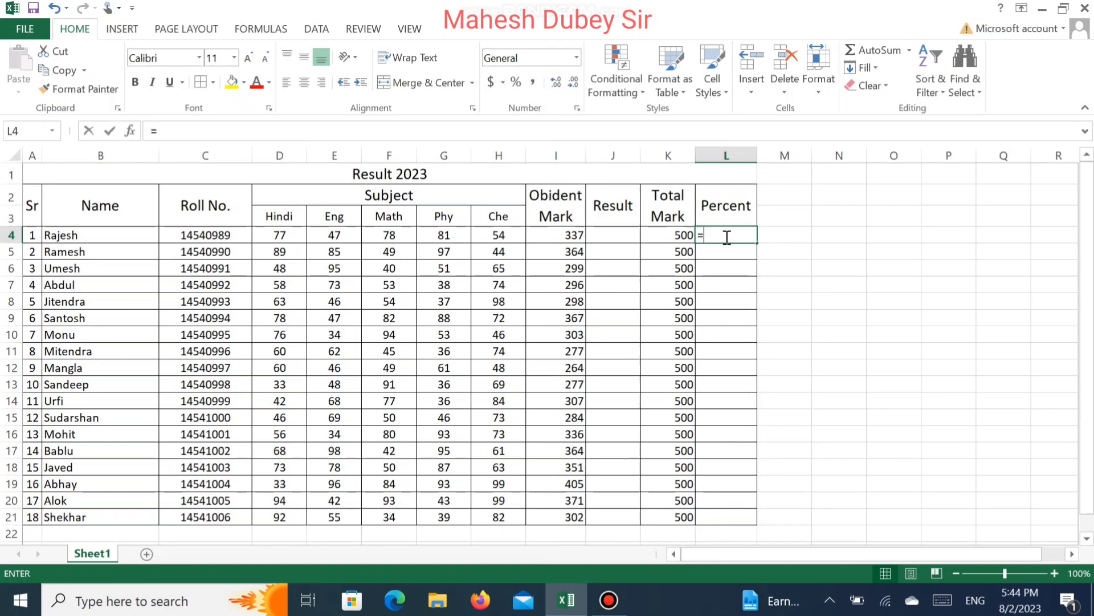
type("=")
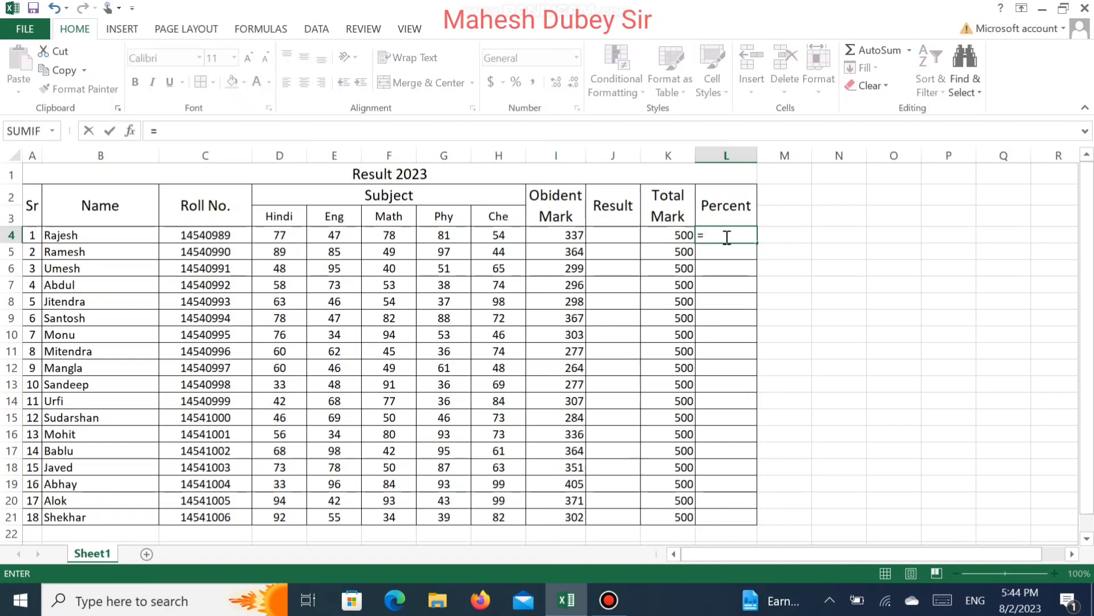
left_click(683, 236)
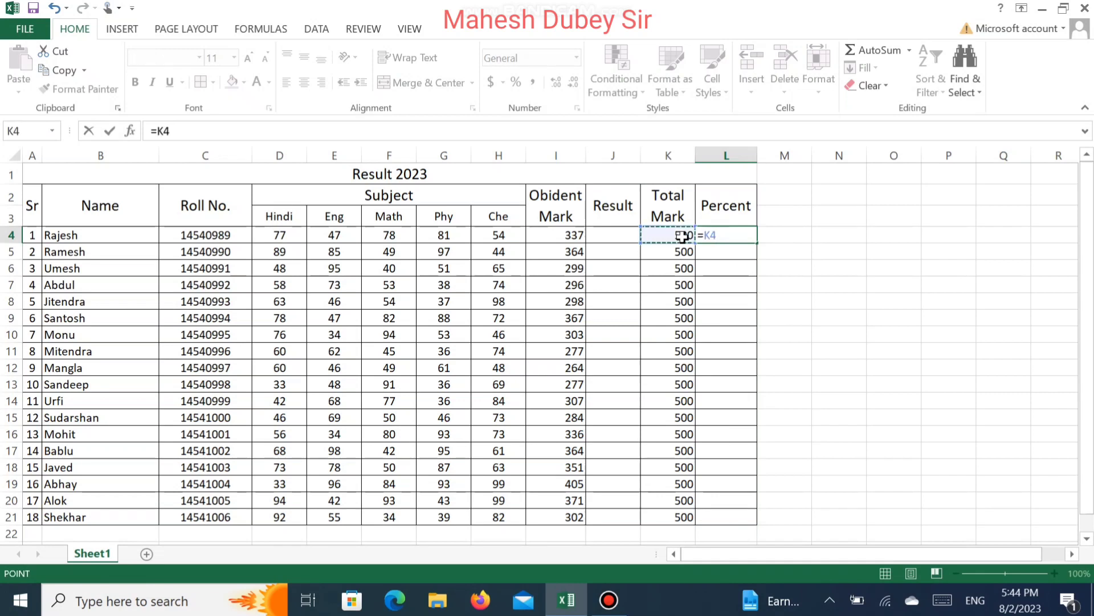
left_click(570, 237)
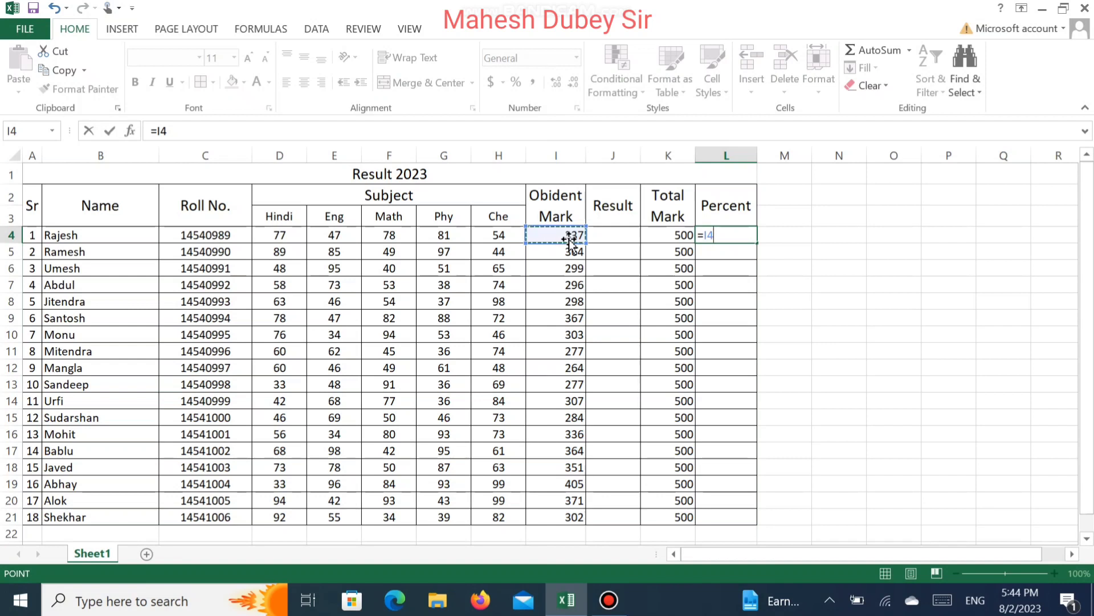
type("*")
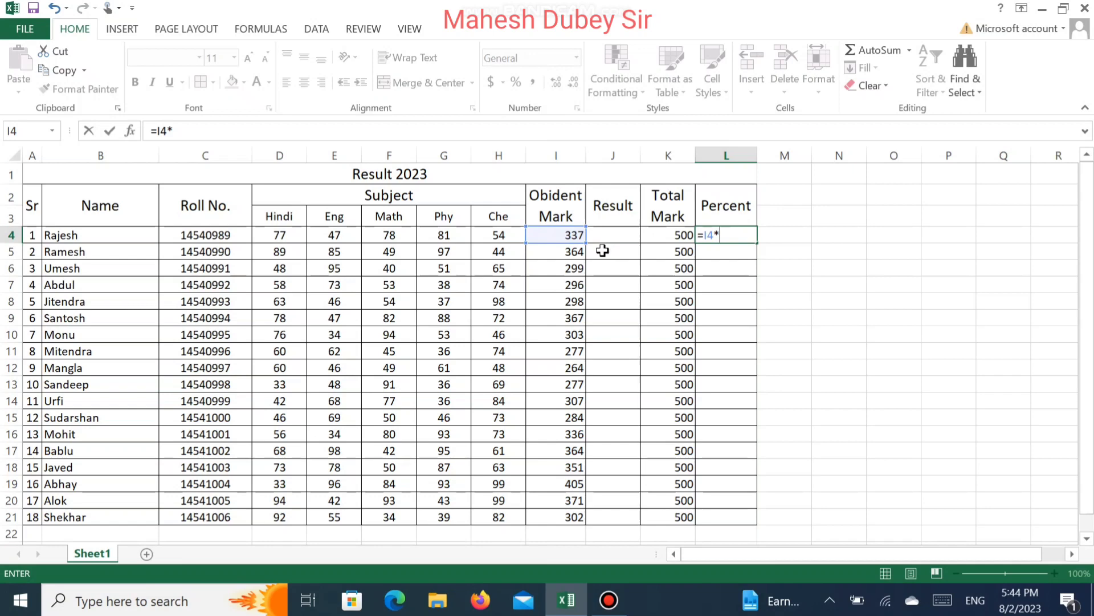
type("100/")
left_click(662, 234)
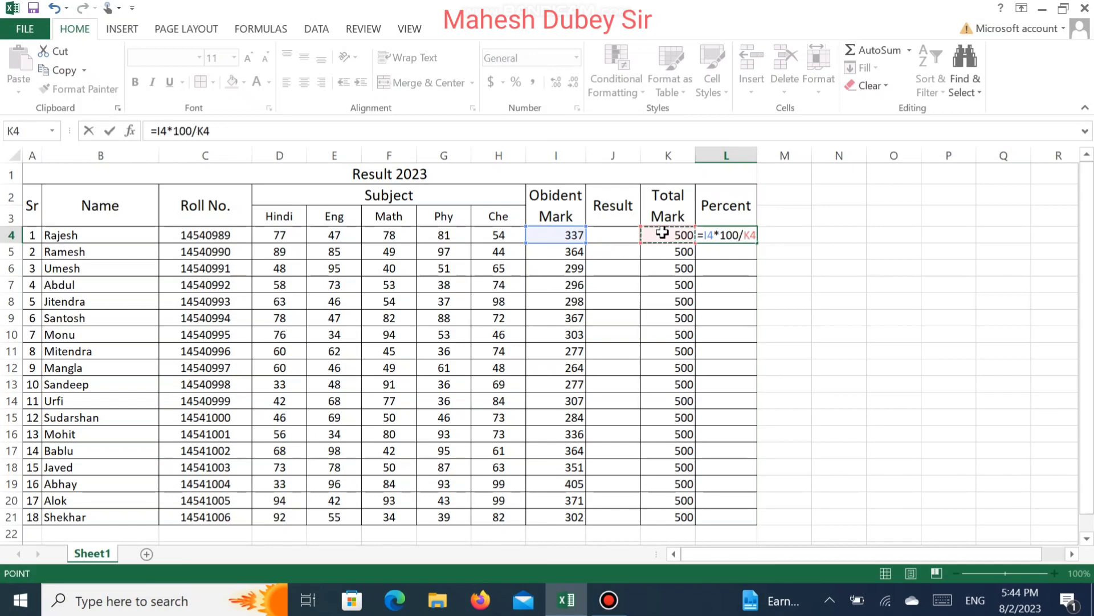
key("Return")
left_click(750, 236)
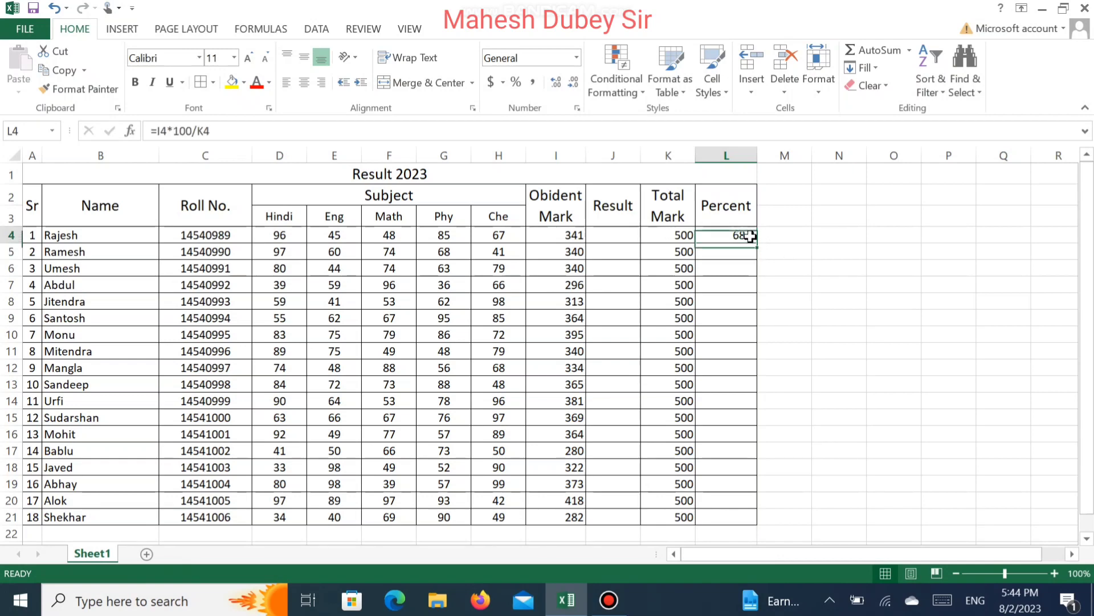
left_click_drag(757, 247, 747, 521)
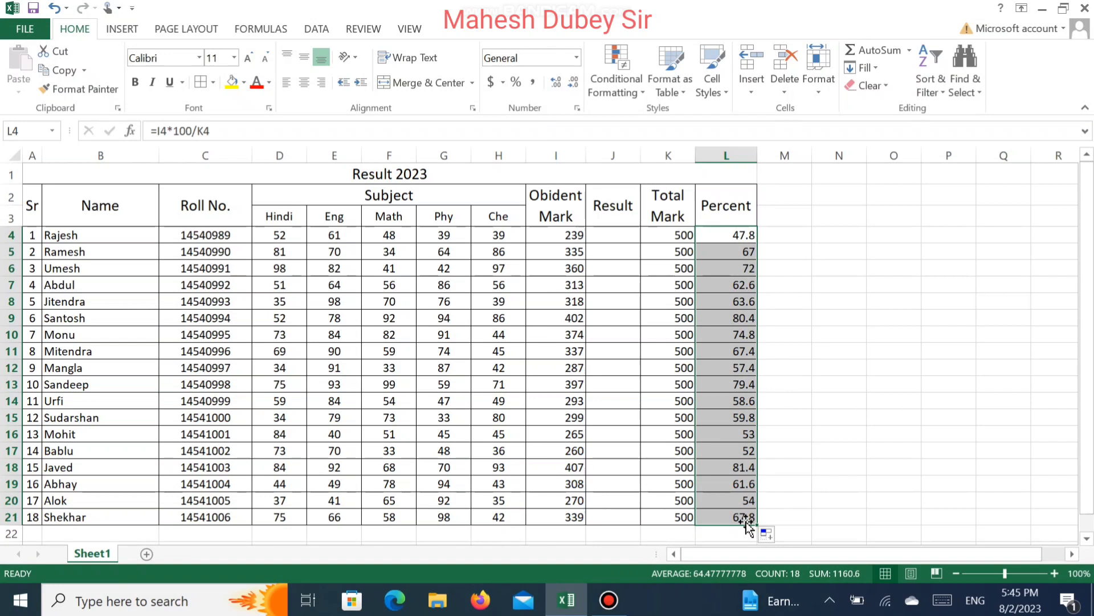
left_click(637, 333)
right_click(637, 333)
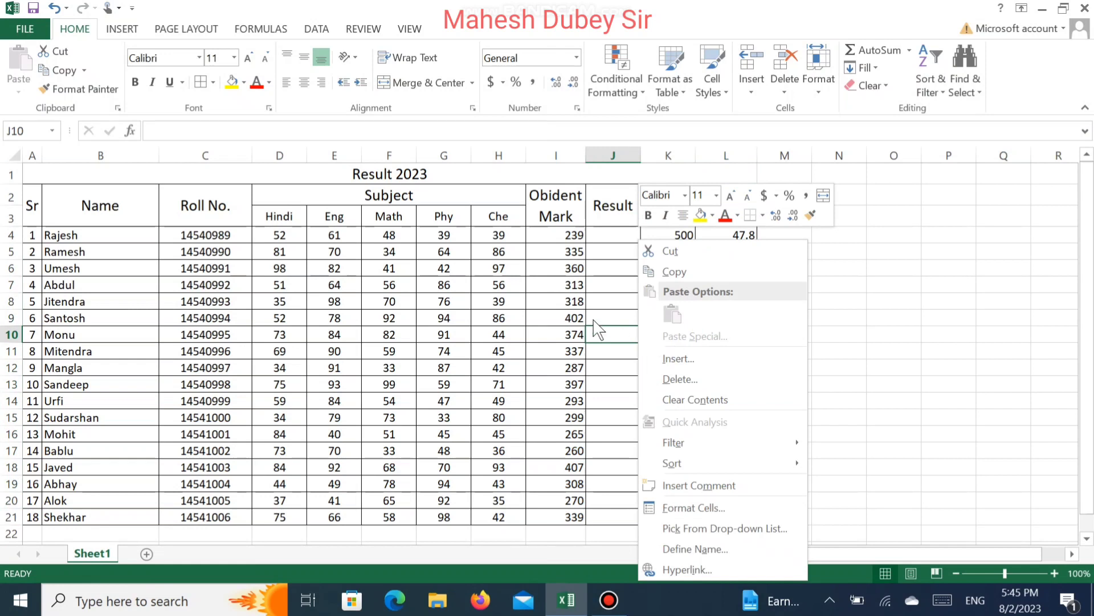
key("Escape")
Enter =IF(L4>33,"Pass","Fail") as the result in J4 and fill the formula down to J21.
left_click(607, 240)
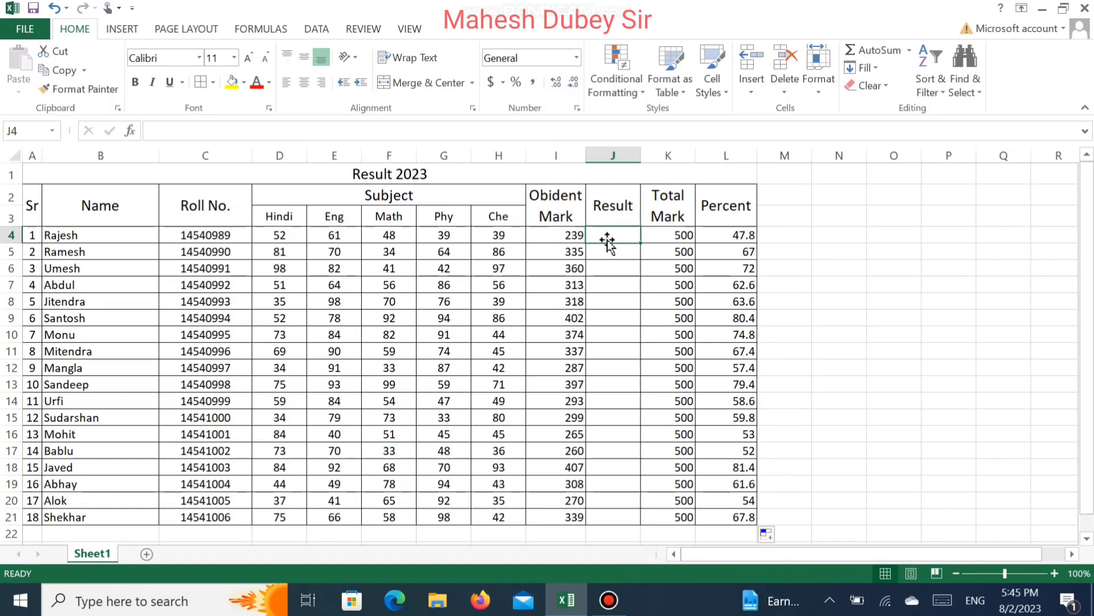
type("=")
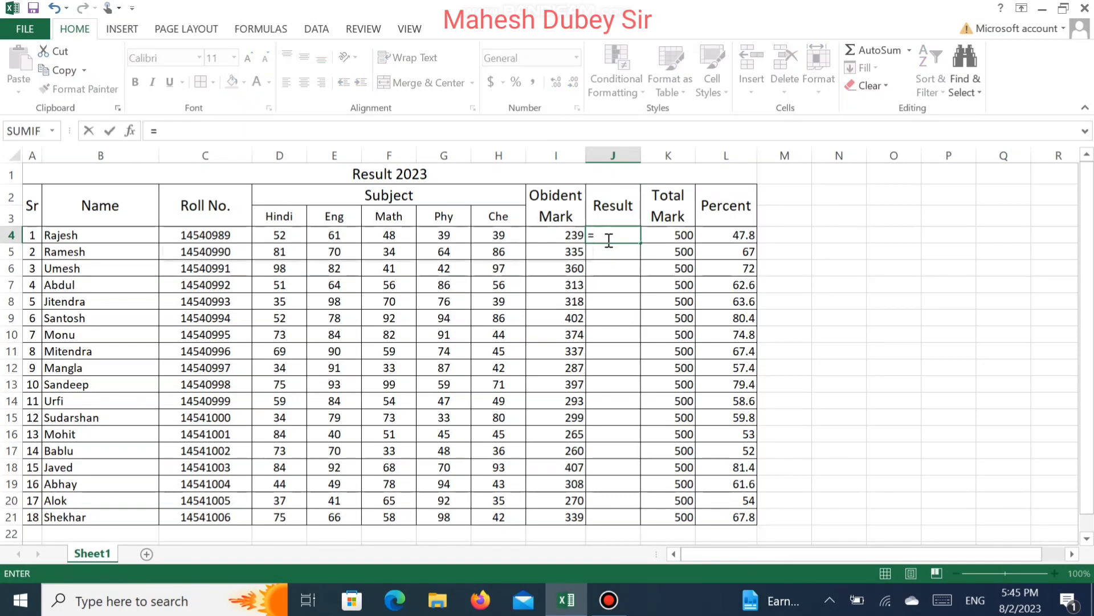
type("if")
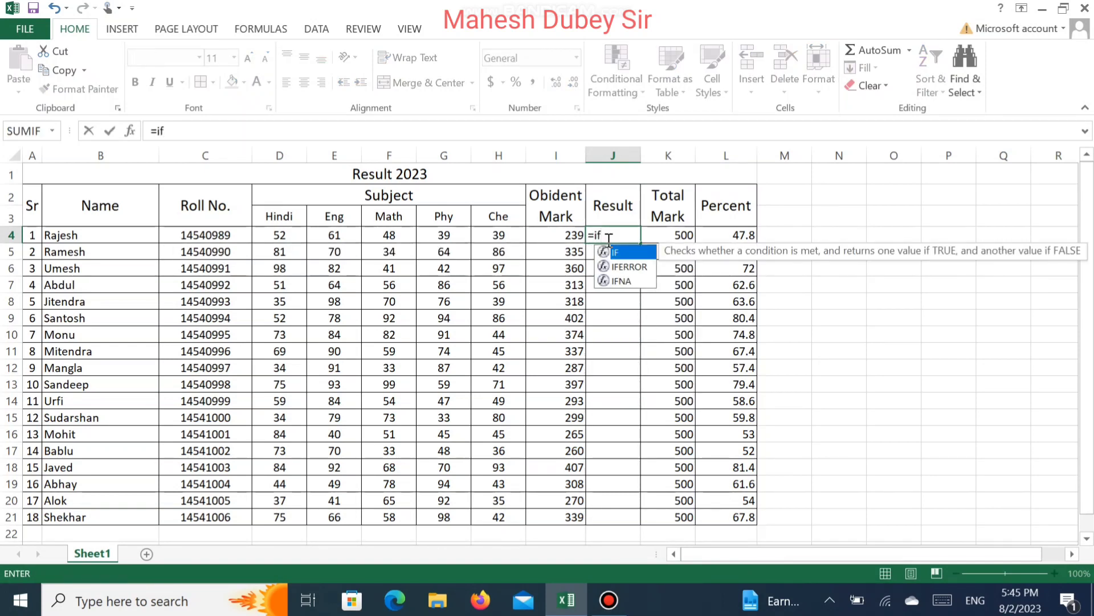
type("(")
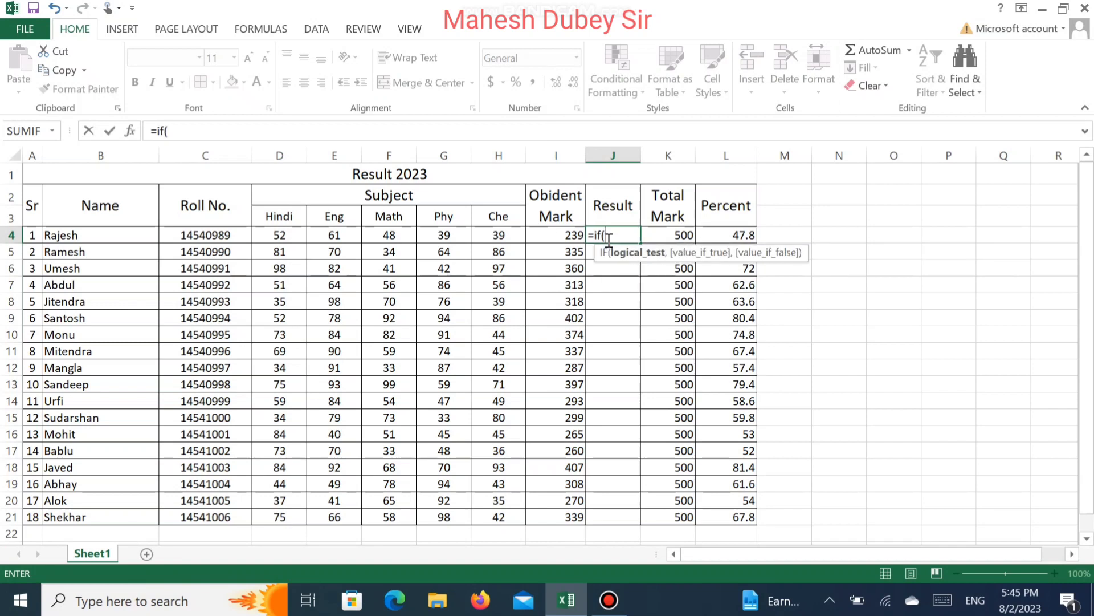
left_click(740, 236)
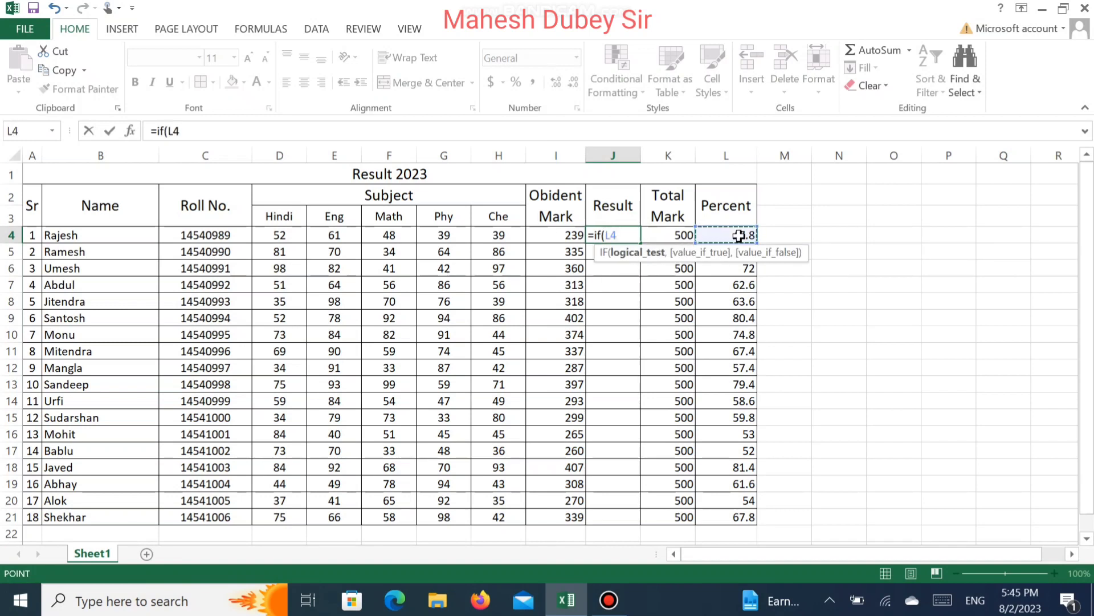
type(">")
key("BackSpace")
type("33")
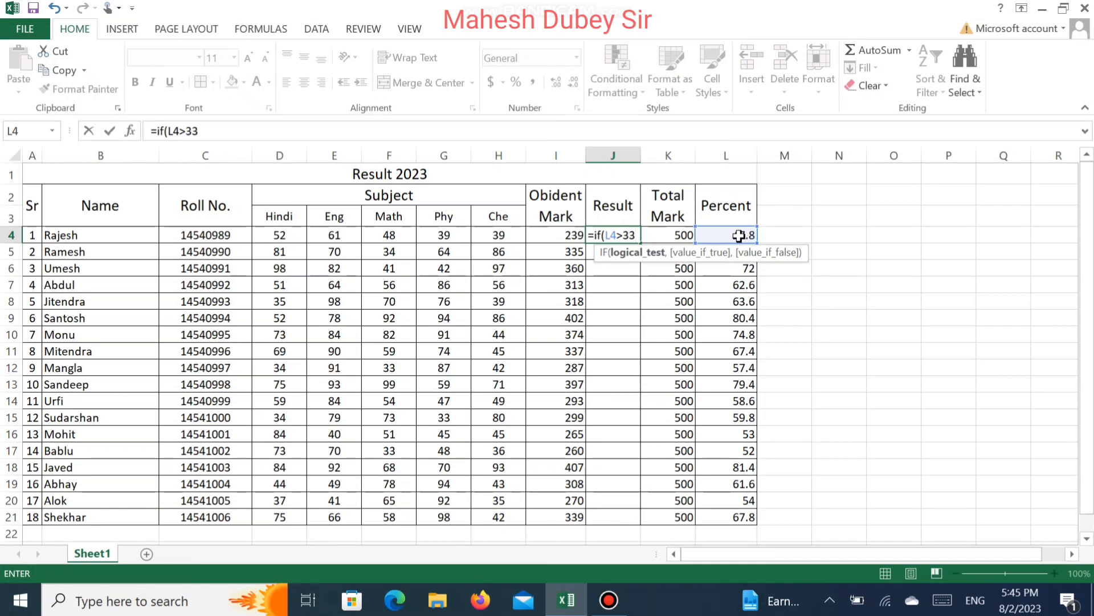
type(",")
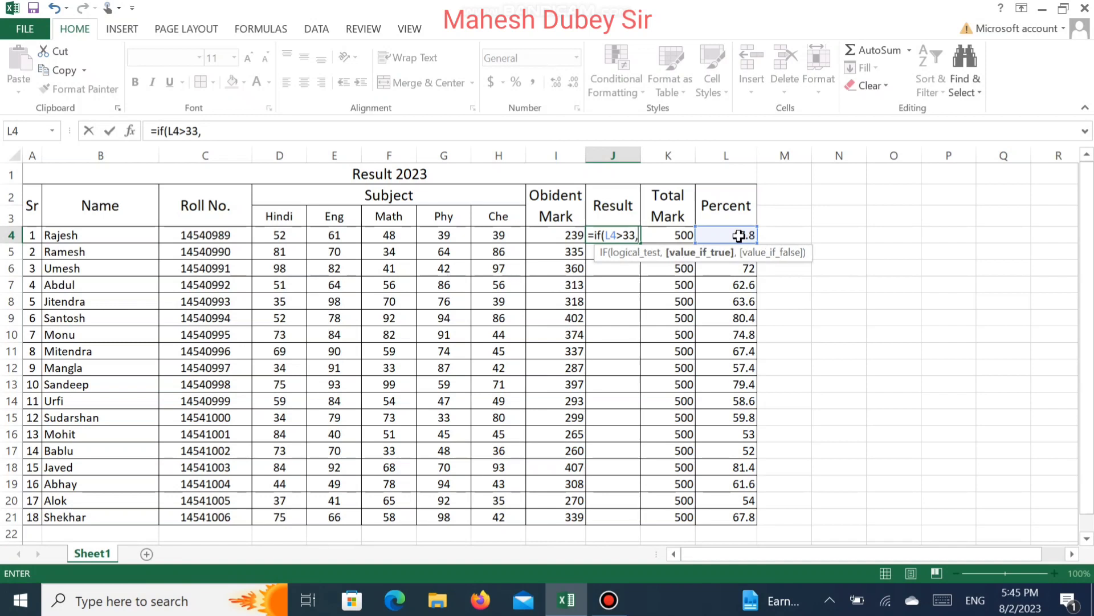
type("\"Pass")
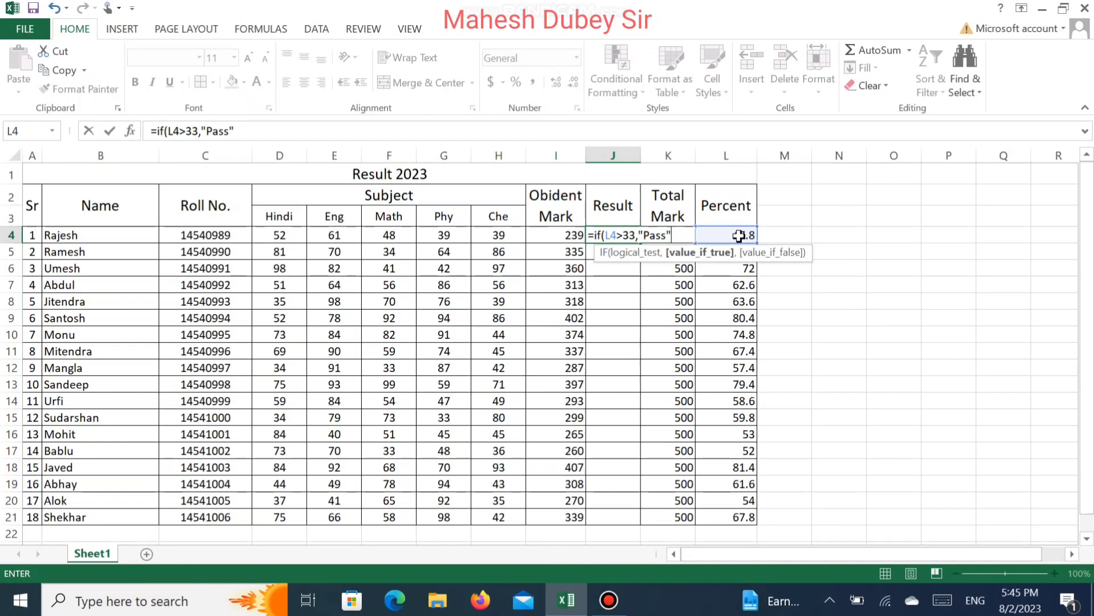
type("\",")
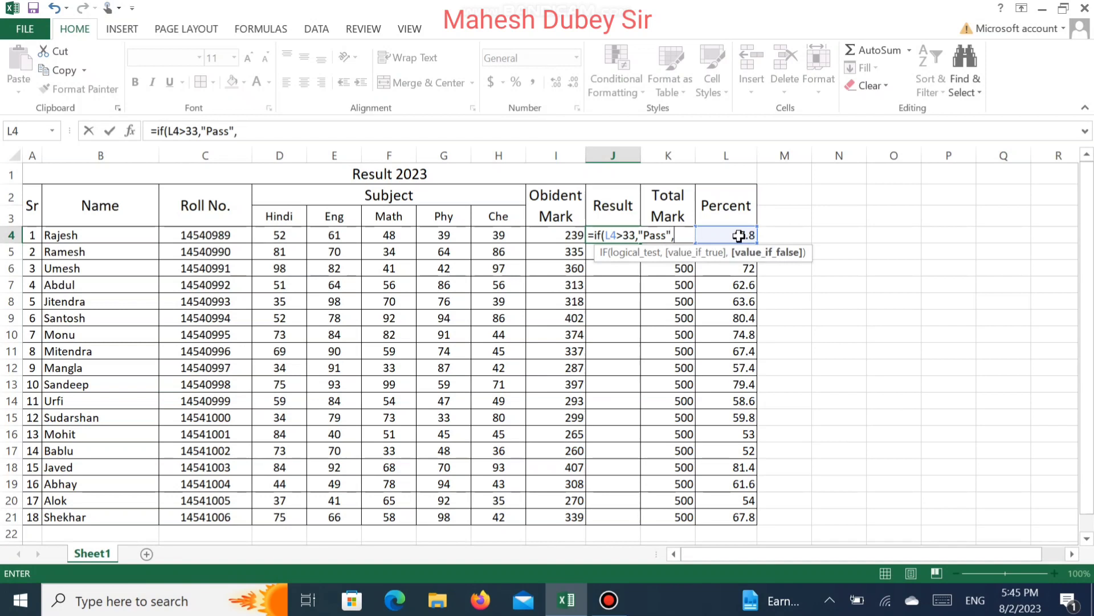
type("\"Faile")
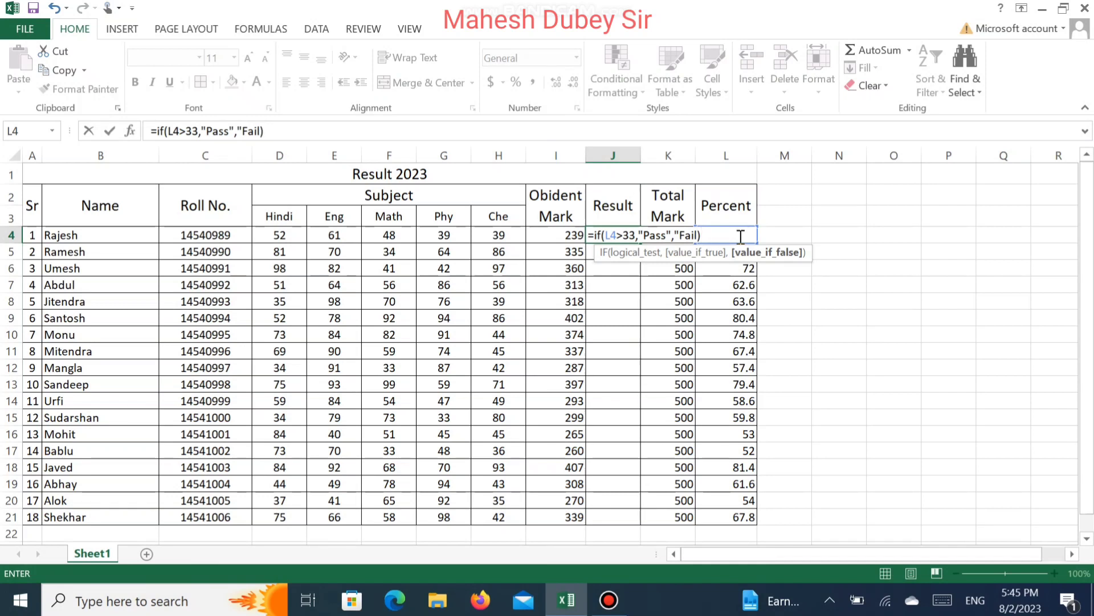
key("Return")
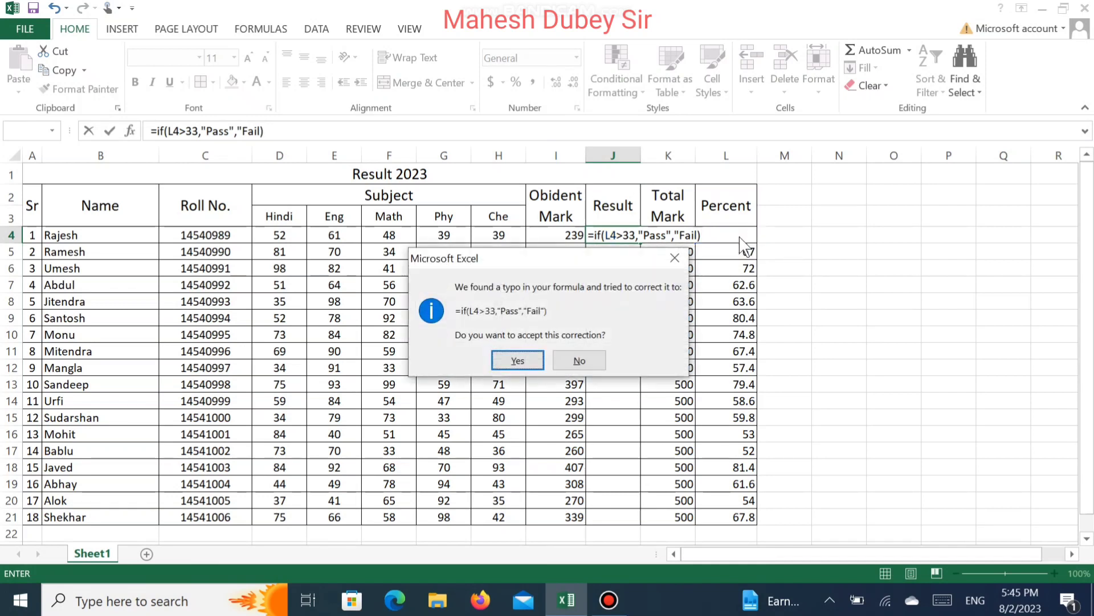
left_click(502, 360)
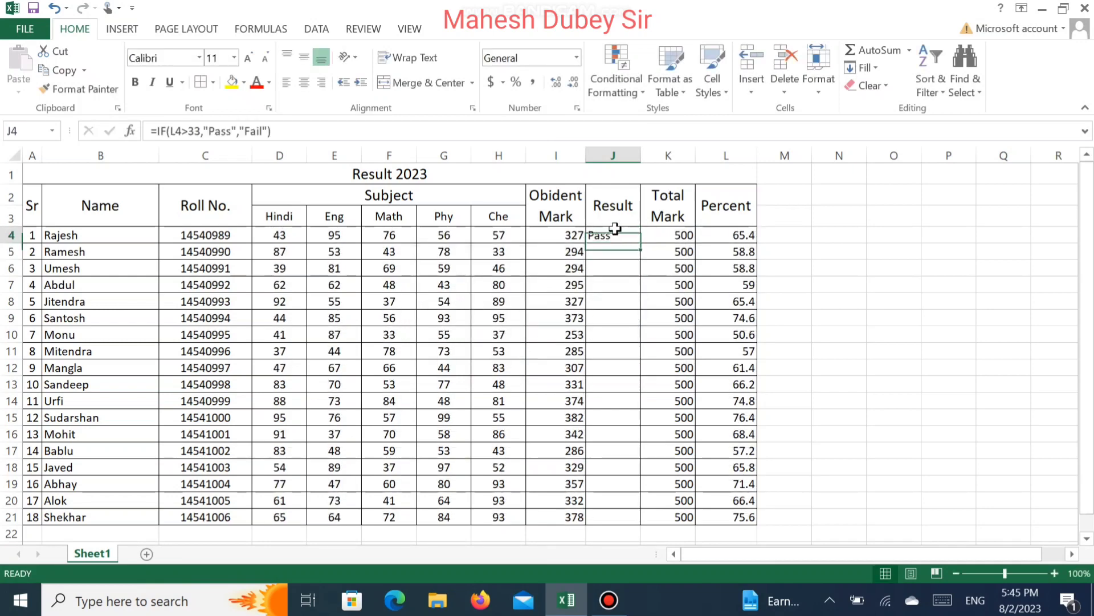
left_click_drag(641, 250, 638, 521)
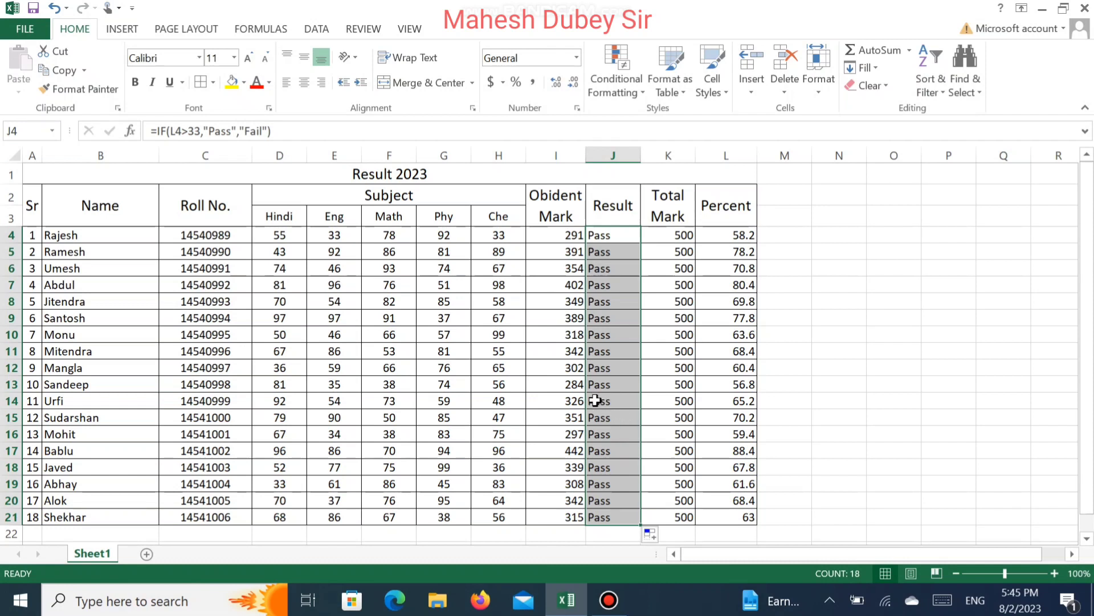
left_click(809, 365)
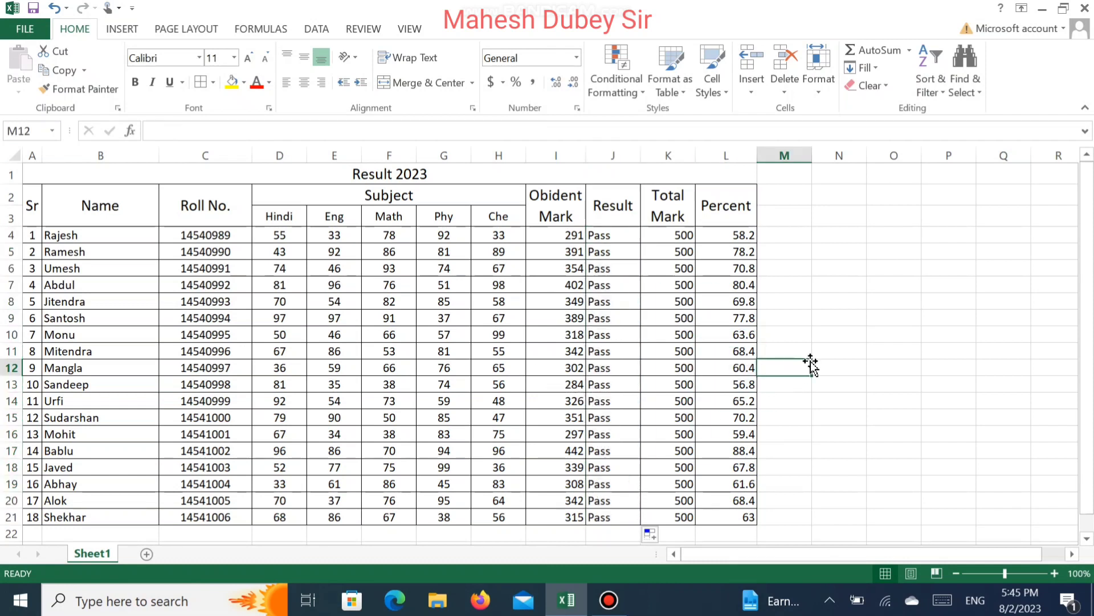